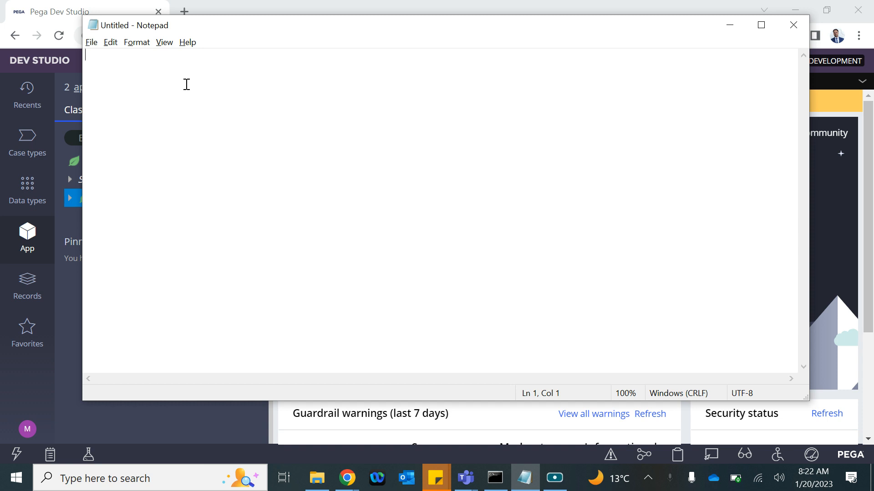
# Step: Write the 'Data Transform' heading with the indented point 'Copy the data from one place to another'
pyautogui.write('Data Tran')
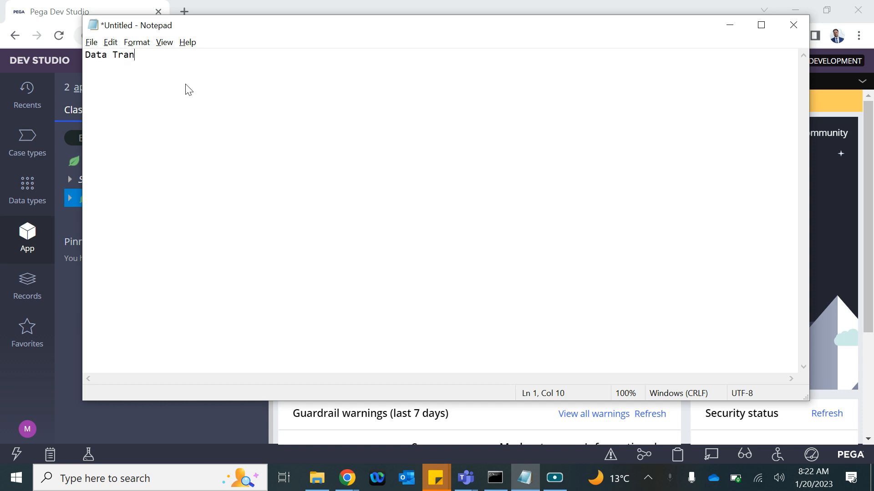
pyautogui.write('sform')
pyautogui.press('Return')
pyautogui.press('Tab')
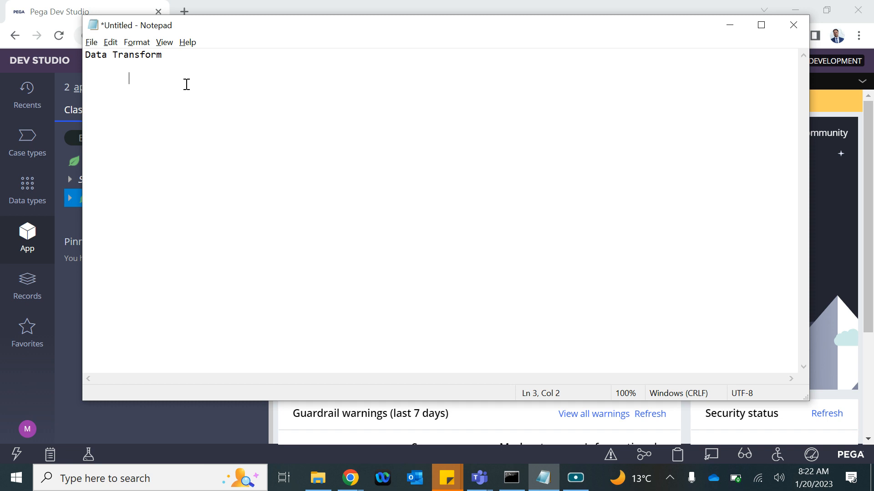
pyautogui.write('Copy the data fromone')
pyautogui.press('BackSpace')
pyautogui.press('BackSpace')
pyautogui.press('BackSpace')
pyautogui.write('o')
pyautogui.press('BackSpace')
pyautogui.write('one place ')
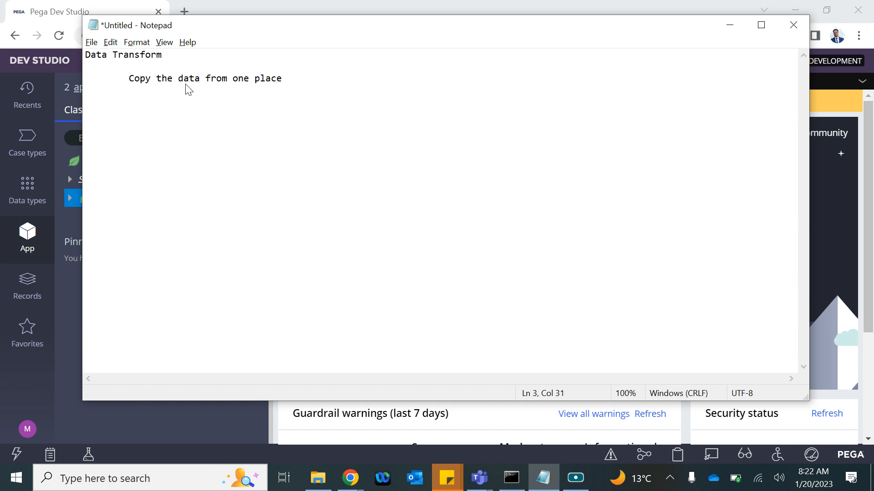
pyautogui.write('to ano')
pyautogui.press('BackSpace')
pyautogui.write('other')
# Step: Add indented points 'Transform the data ---' and 'Expression evaluation and seeting up the value of the results'
pyautogui.press('Return')
pyautogui.press('Tab')
pyautogui.write('Transform th')
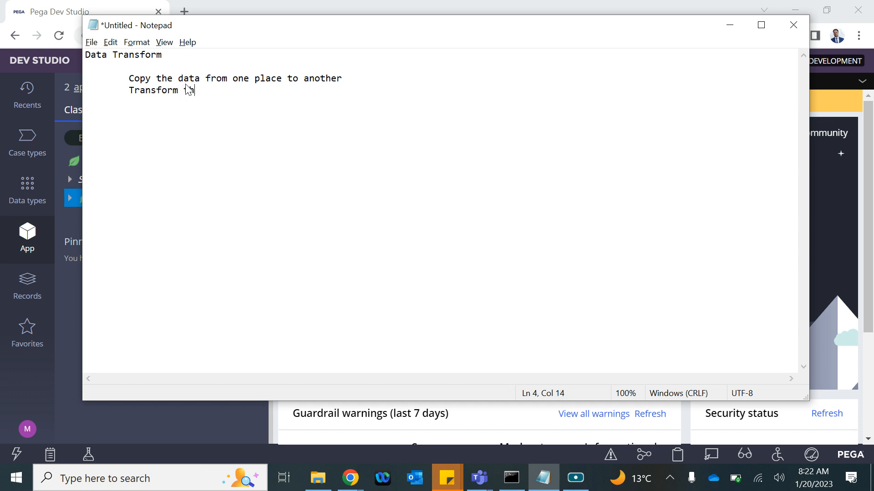
pyautogui.write('e data ---')
pyautogui.press('Return')
pyautogui.press('Tab')
pyautogui.write('Expression evalu')
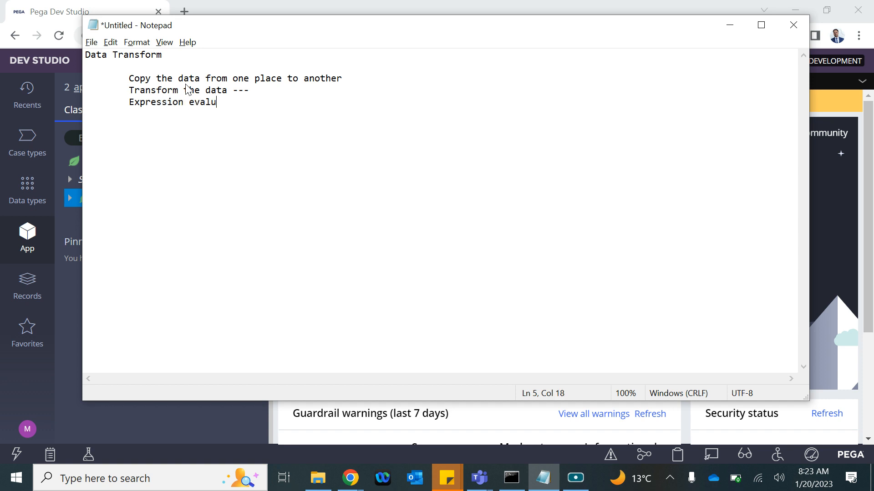
pyautogui.write('ation and seeting ')
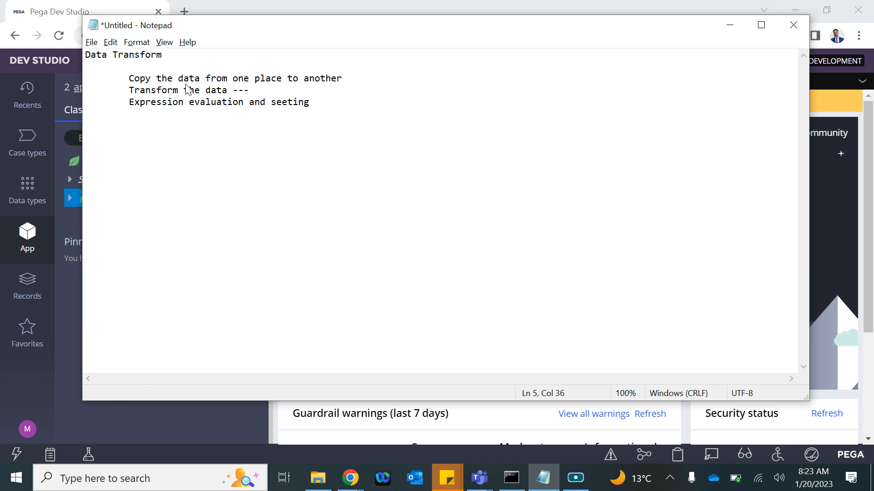
pyautogui.write('up the value of the resu')
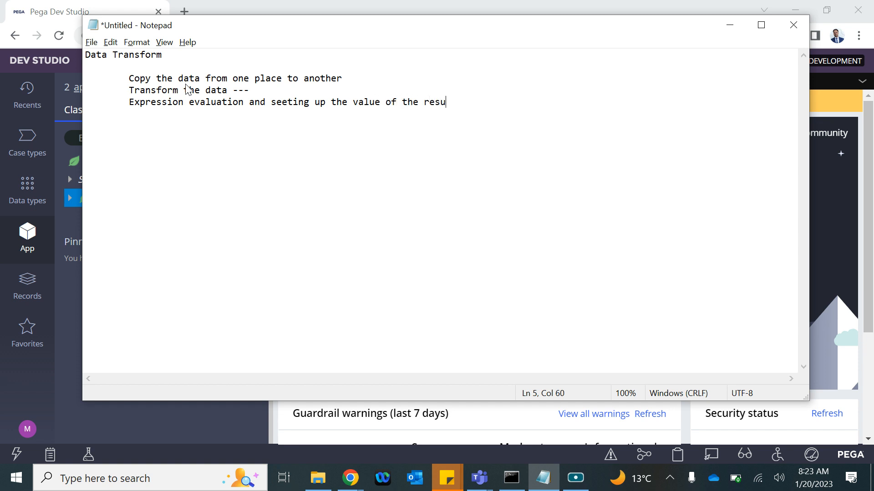
pyautogui.write('lts')
# Step: Add a 'Case Type :' heading with 'pyDefault' indented beneath it
pyautogui.press('Return')
pyautogui.press('BackSpace')
pyautogui.press('Return')
pyautogui.press('BackSpace')
pyautogui.press('Return')
pyautogui.write('Case Type :')
pyautogui.press('Return')
pyautogui.press('Tab')
pyautogui.write('p')
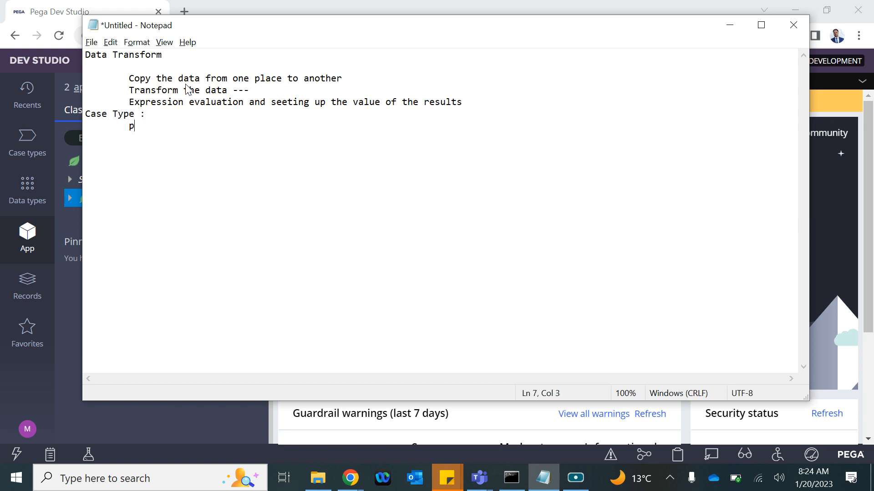
pyautogui.write('yDefault')
pyautogui.press('BackSpace')
pyautogui.write('t')
# Step: Glance at the Create menu in Pega Dev Studio, then return to Notepad
pyautogui.click(828, 214)
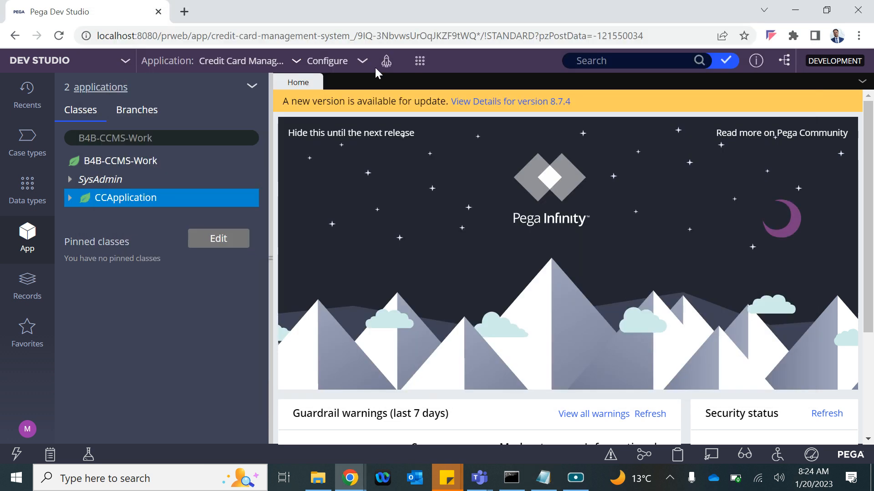
pyautogui.click(419, 62)
pyautogui.moveTo(431, 73)
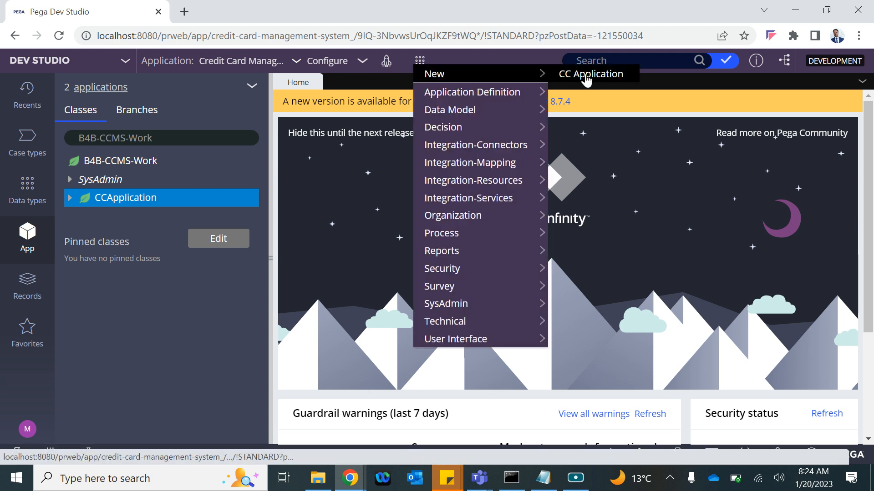
pyautogui.hotkey('alt', 'Tab')
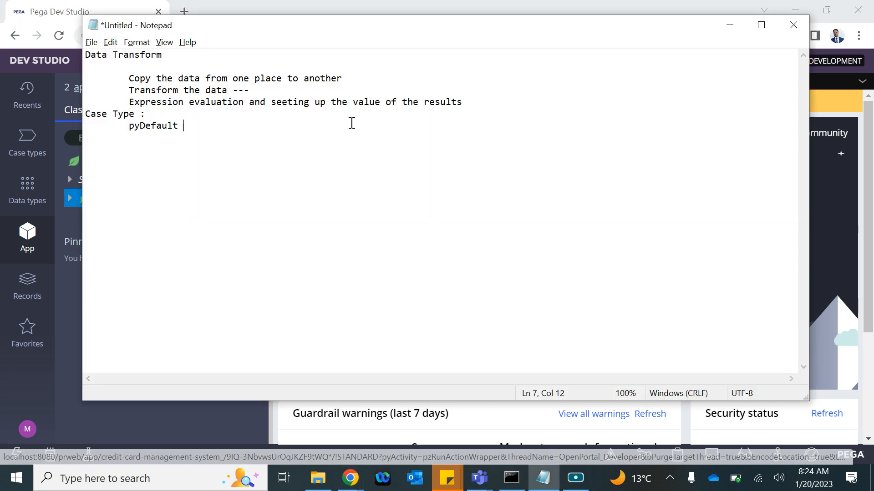
# Step: Append ': setting up/initializing some values on you case' after pyDefault
pyautogui.doubleClick(145, 124)
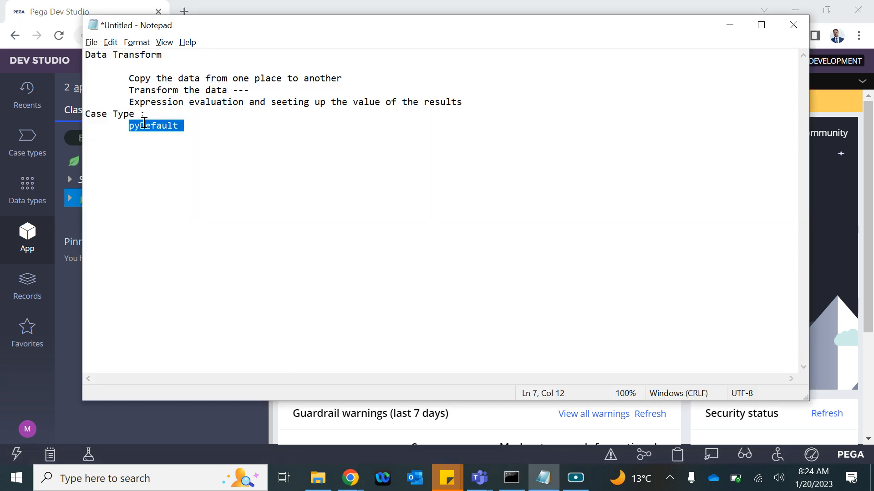
pyautogui.click(208, 124)
pyautogui.write(': setting u')
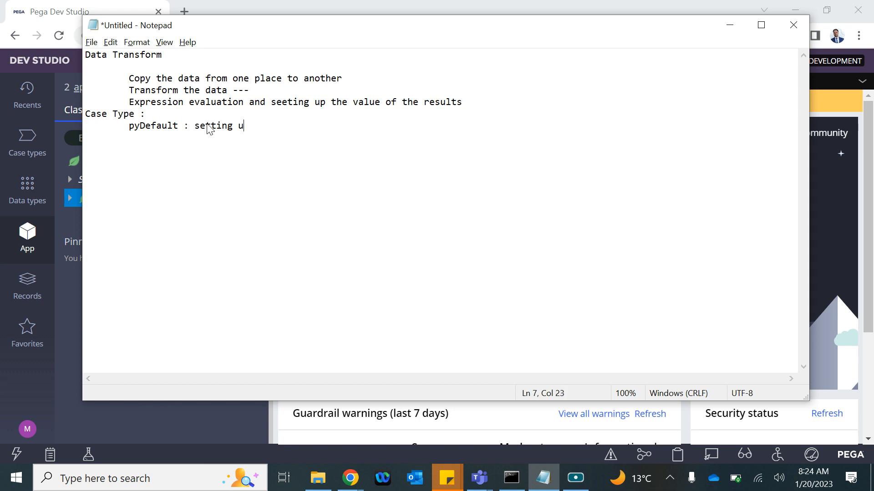
pyautogui.write('p/initializing some ')
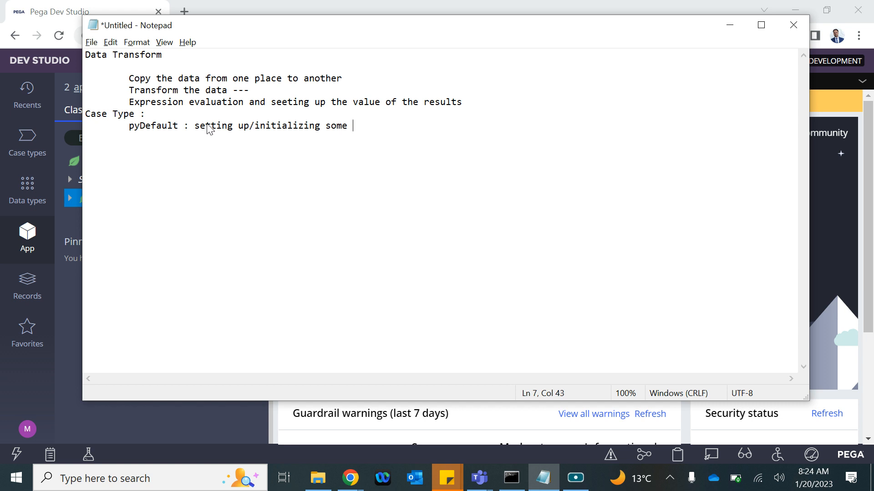
pyautogui.write('values ')
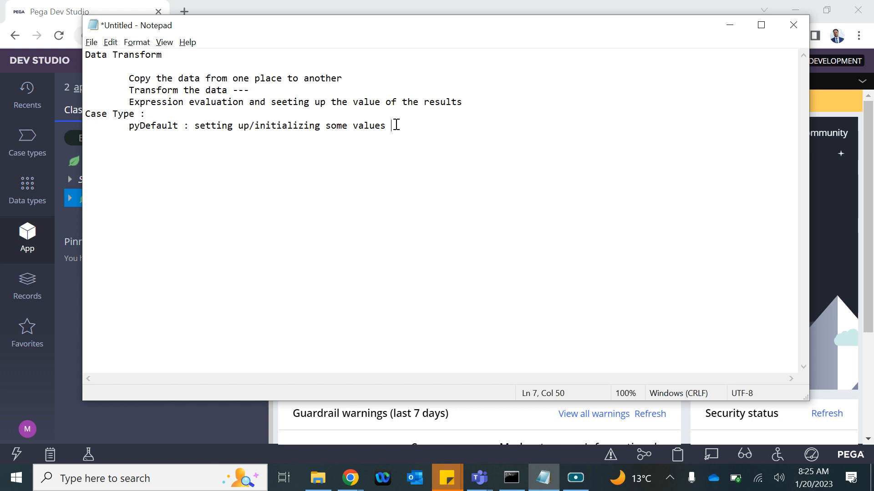
pyautogui.write('on you case')
# Step: Add 'pySetFieldDefault' on a new line, indented two levels under pyDefault
pyautogui.press('Return')
pyautogui.press('Tab')
pyautogui.press('Tab')
pyautogui.write('pySet')
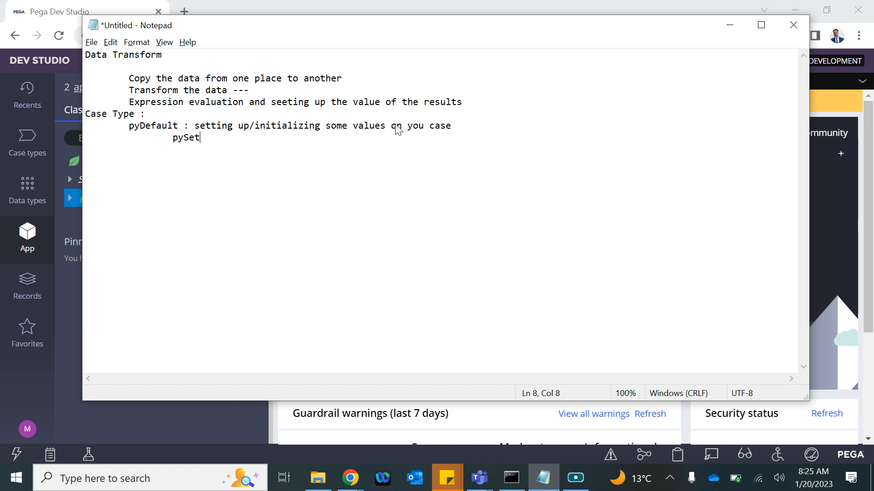
pyautogui.write('F')
pyautogui.write('ieldDe')
pyautogui.write('faul')
pyautogui.write('t')
pyautogui.press('BackSpace')
pyautogui.write('t')
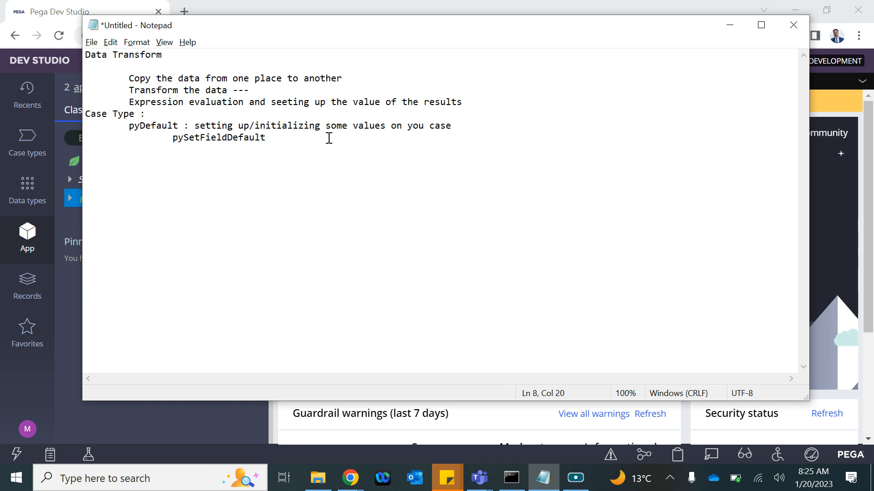
# Step: Append ': initilization of properties' to the pySetFieldDefault line
pyautogui.click(153, 121)
pyautogui.doubleClick(153, 121)
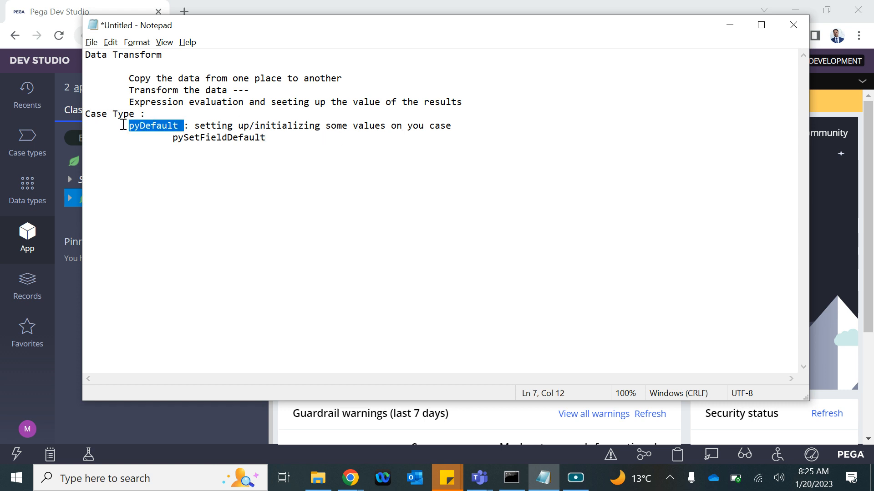
pyautogui.click(141, 126)
pyautogui.click(146, 126)
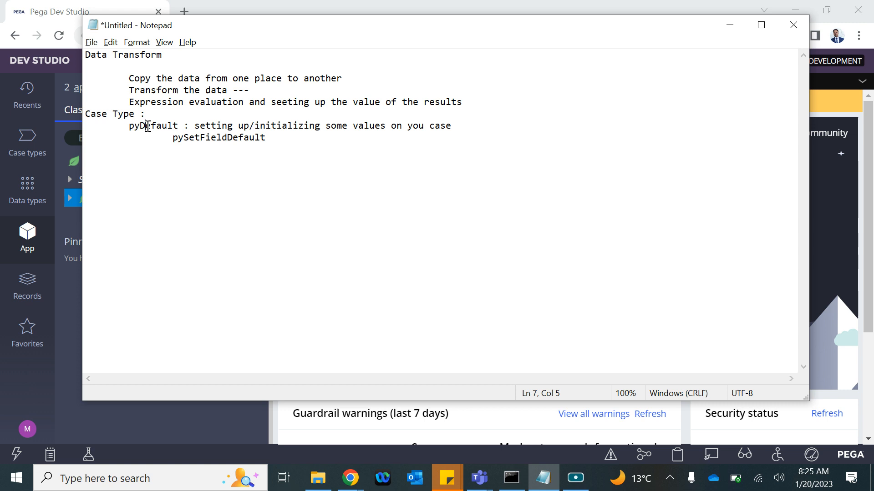
pyautogui.click(220, 136)
pyautogui.click(273, 139)
pyautogui.write(': initili')
pyautogui.press('BackSpace')
pyautogui.press('BackSpace')
pyautogui.write('lization o')
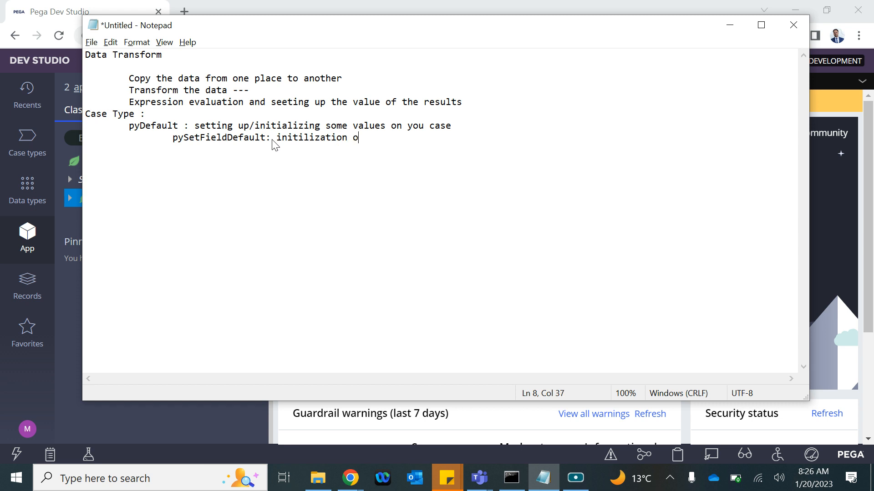
pyautogui.write('f properties')
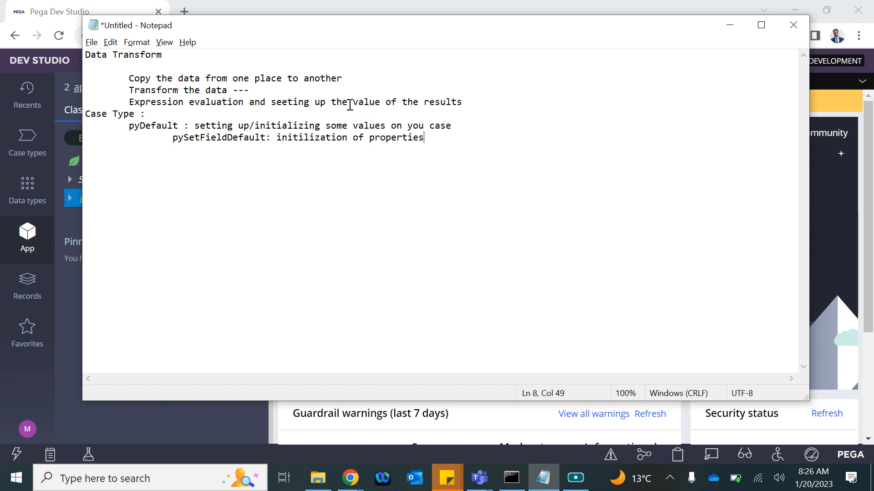
# Step: Open CCApplication's pyDefault data transform from App Explorer's Data Transform list
pyautogui.click(25, 239)
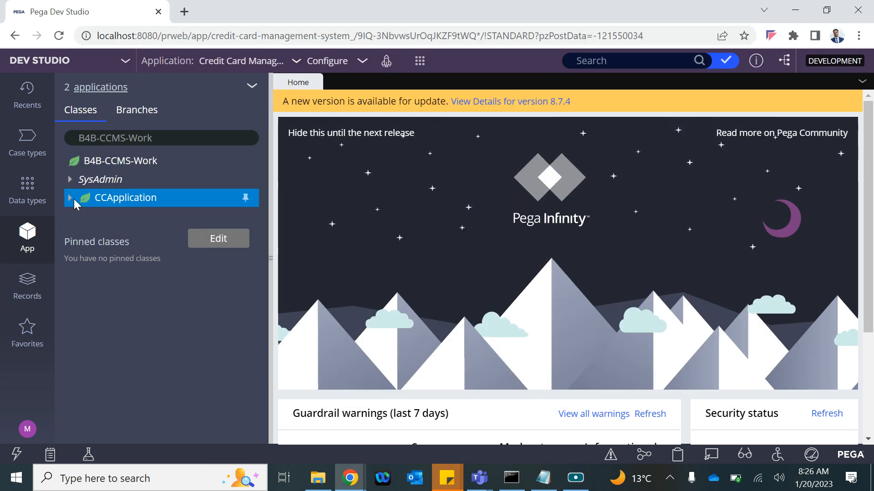
pyautogui.click(68, 197)
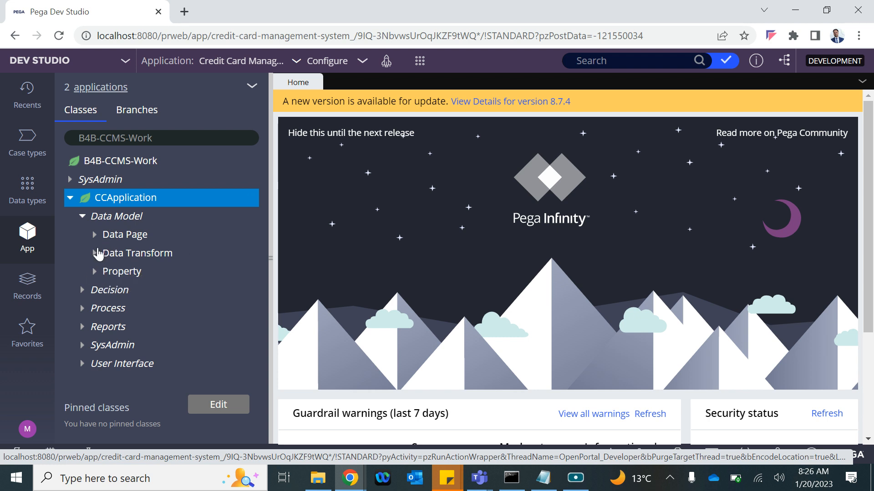
pyautogui.click(93, 255)
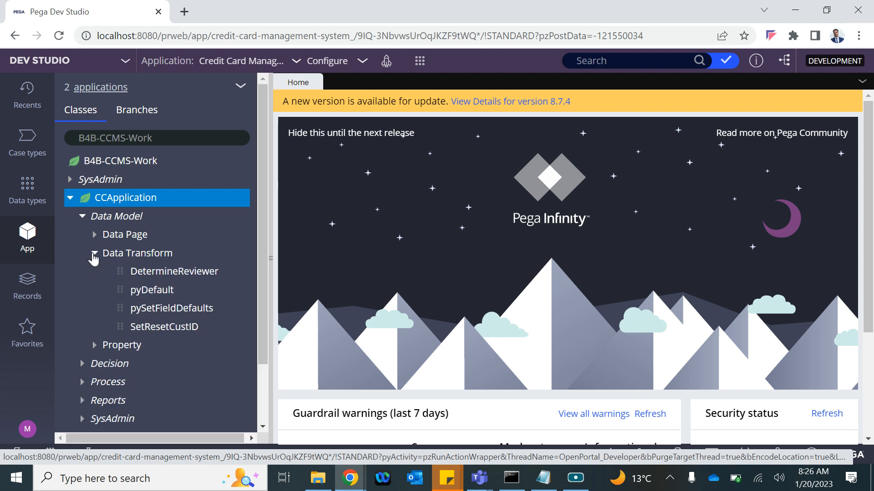
pyautogui.click(143, 295)
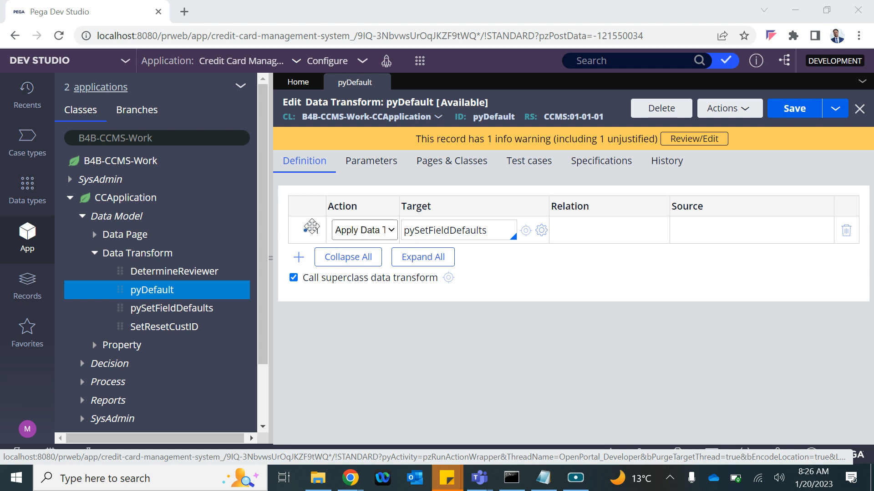
# Step: Open the pySetFieldDefaults transform applied by pyDefault's Apply Data Transform step
pyautogui.click(387, 231)
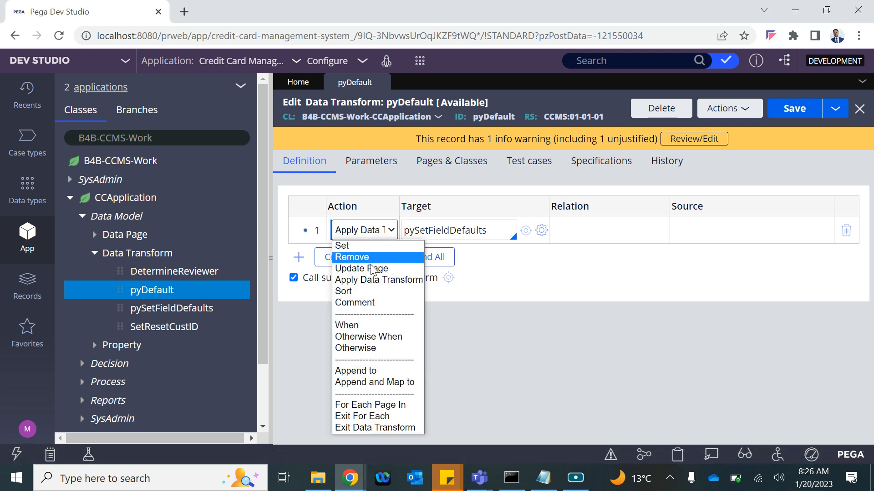
pyautogui.click(465, 223)
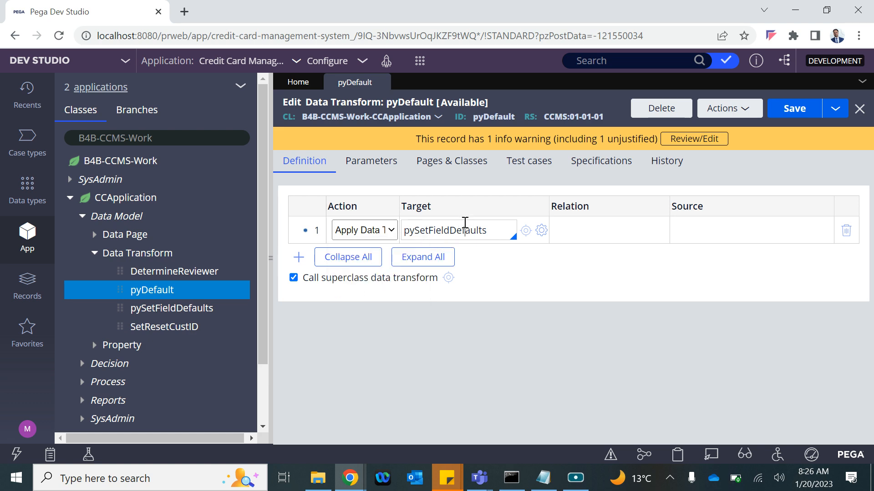
pyautogui.click(526, 230)
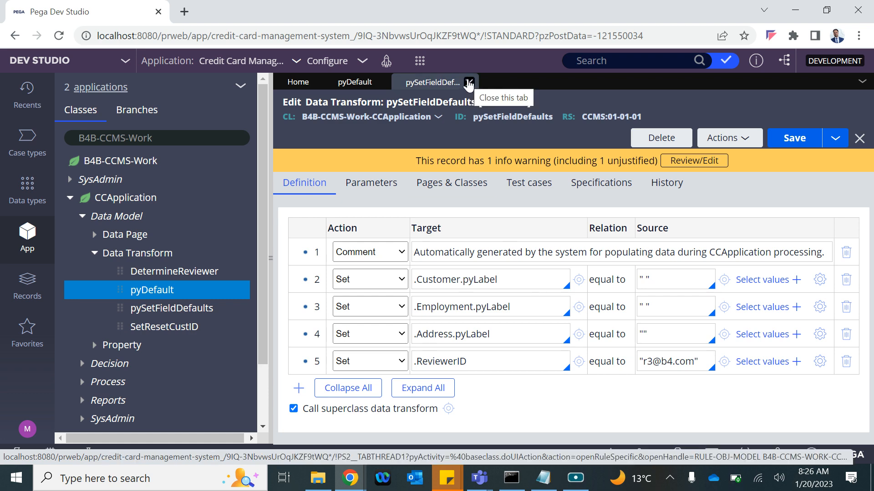
# Step: Put 'B4B-CCMS-Work-CCApplication' after 'Case Type :', copying the class name from Pega's class filter
pyautogui.hotkey('alt', 'Tab')
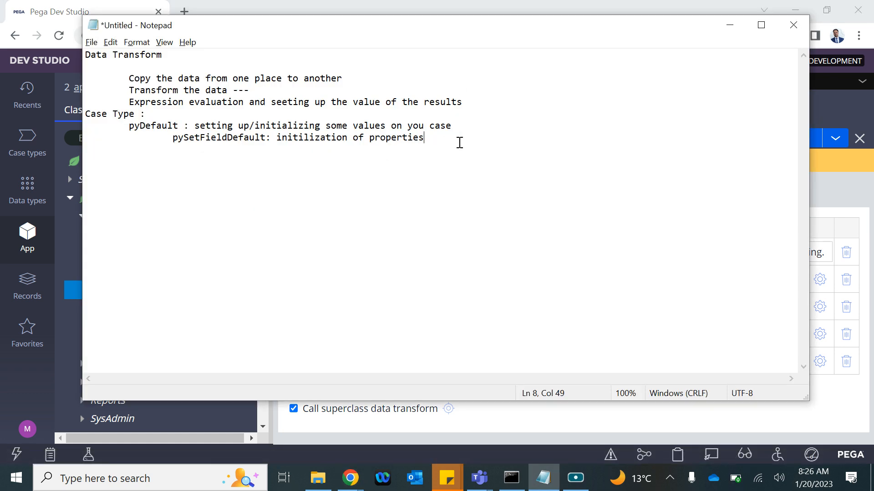
pyautogui.press('Return')
pyautogui.press('Return')
pyautogui.click(152, 114)
pyautogui.hotkey('alt', 'Tab')
pyautogui.click(150, 137)
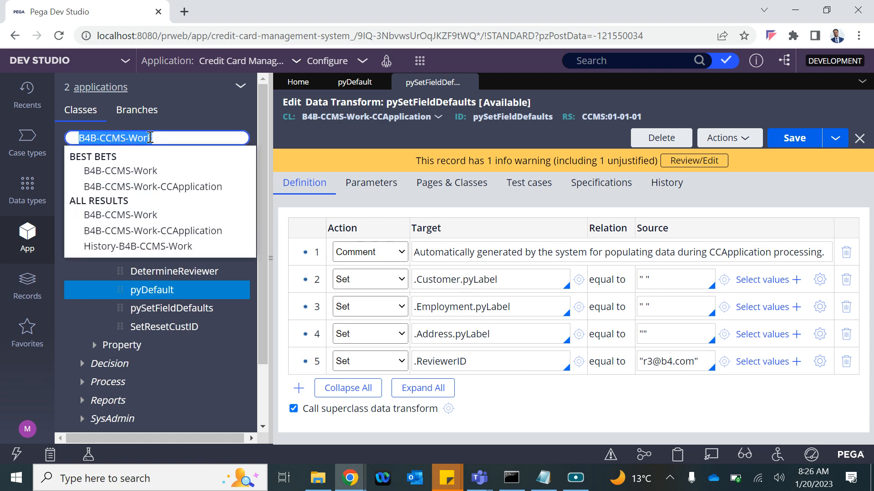
pyautogui.hotkey('ctrl', 'c')
pyautogui.hotkey('alt', 'Tab')
pyautogui.hotkey('ctrl', 'v')
pyautogui.write('-')
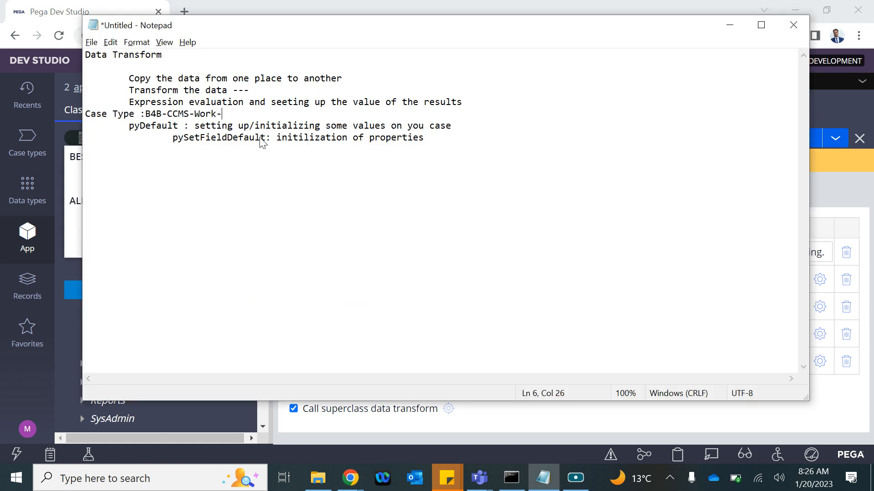
pyautogui.write('CCApplicatio')
# Step: Start a new CC Application case from Pega's Create menu
pyautogui.hotkey('alt', 'Tab')
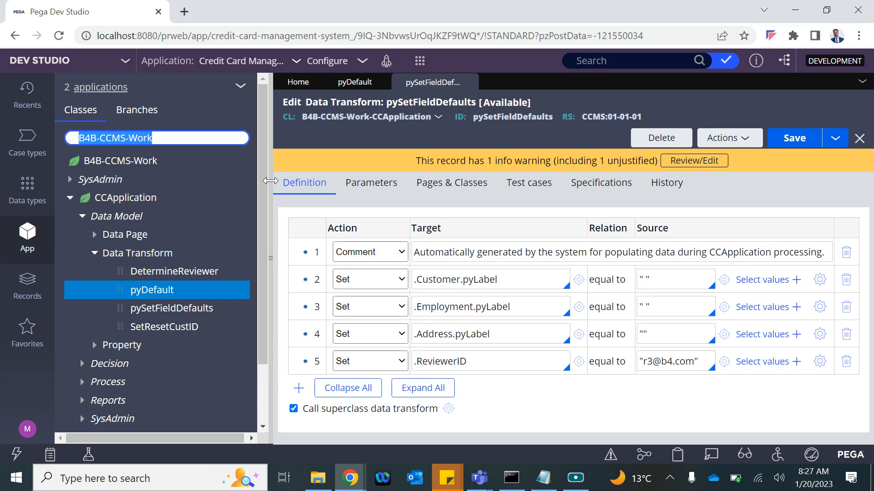
pyautogui.click(420, 60)
pyautogui.moveTo(431, 68)
pyautogui.click(587, 73)
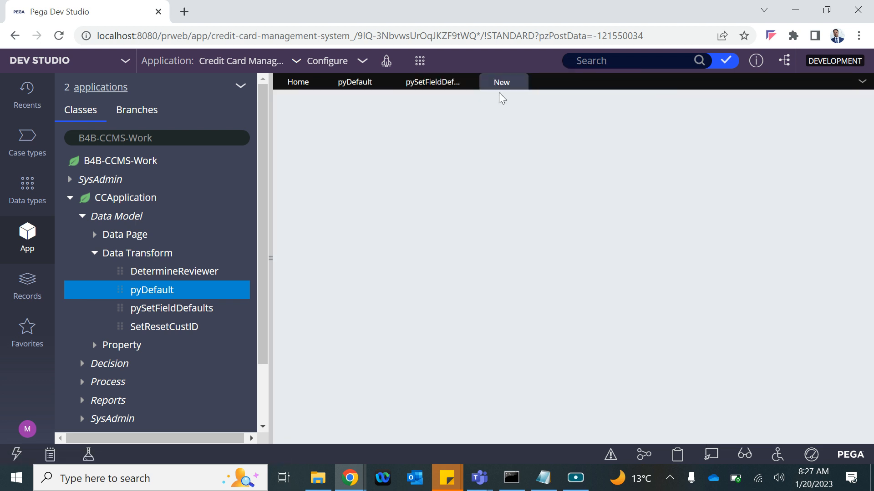
# Step: Highlight the B4B-CCMS-Work-CCApplication class name and pyDefault in the notes, then return to the new case
pyautogui.hotkey('alt', 'Tab')
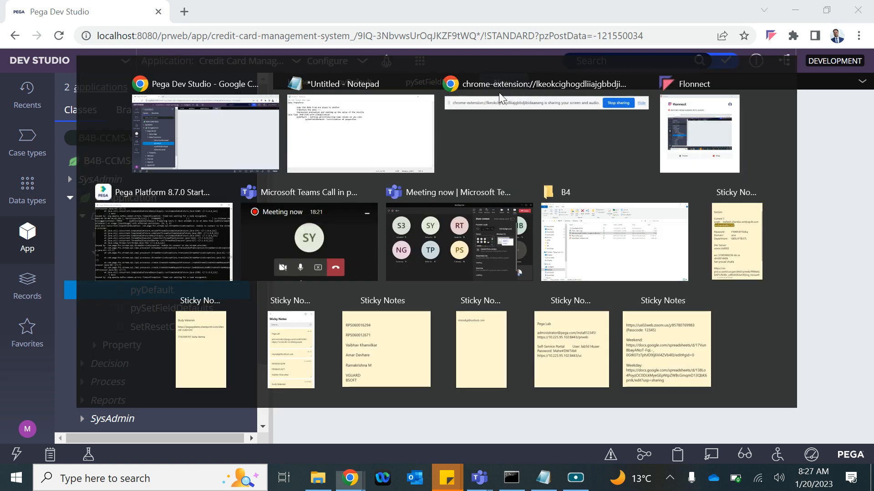
pyautogui.moveTo(301, 120); pyautogui.dragTo(146, 114)
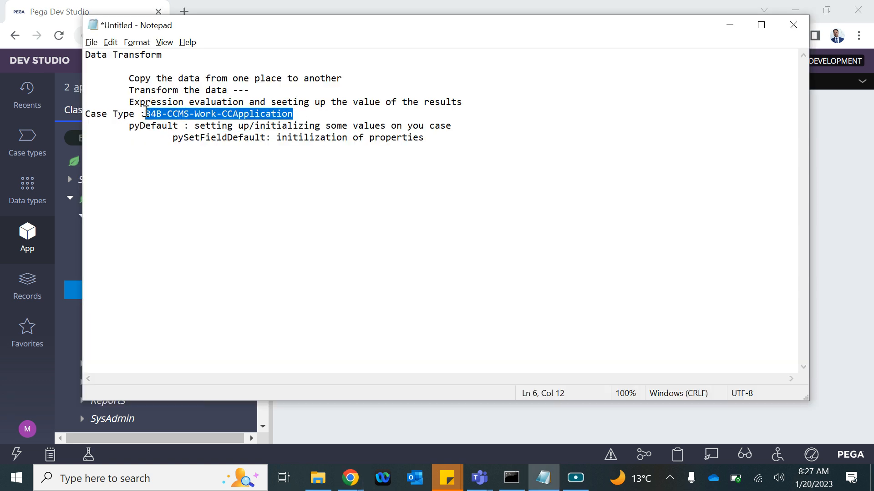
pyautogui.doubleClick(158, 128)
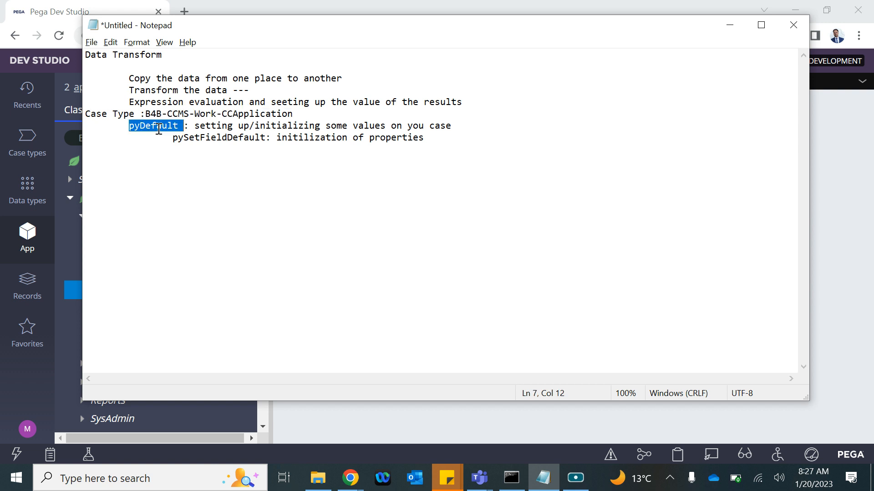
pyautogui.click(200, 138)
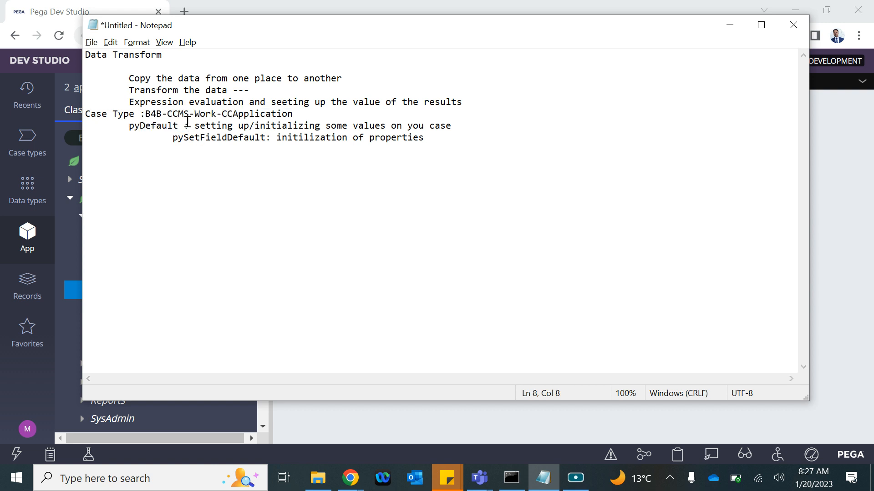
pyautogui.moveTo(298, 115); pyautogui.dragTo(144, 115)
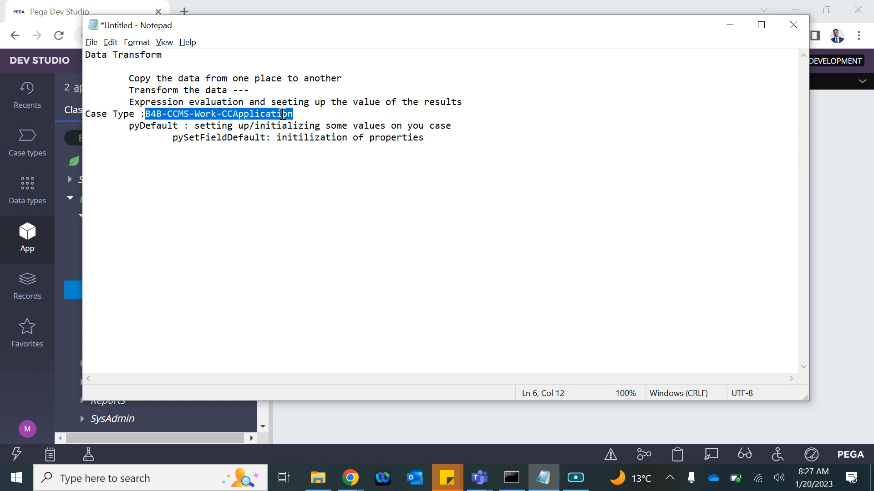
pyautogui.hotkey('alt', 'Tab')
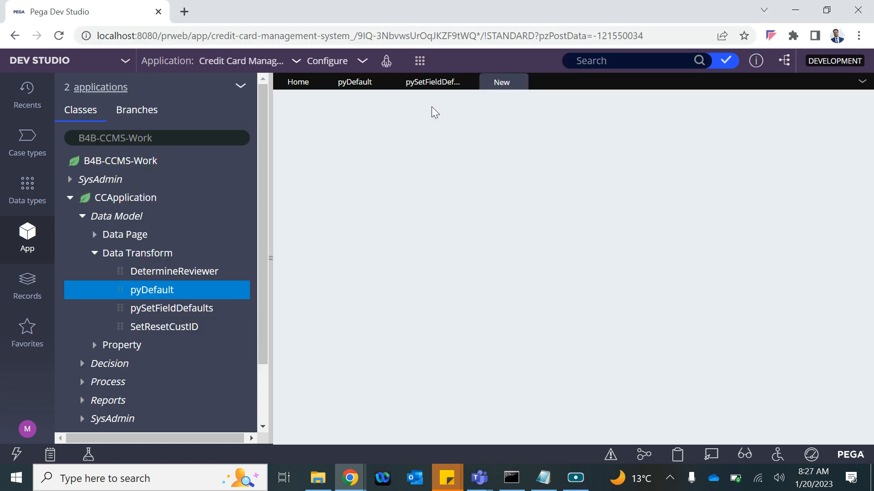
pyautogui.hotkey('alt', 'Tab')
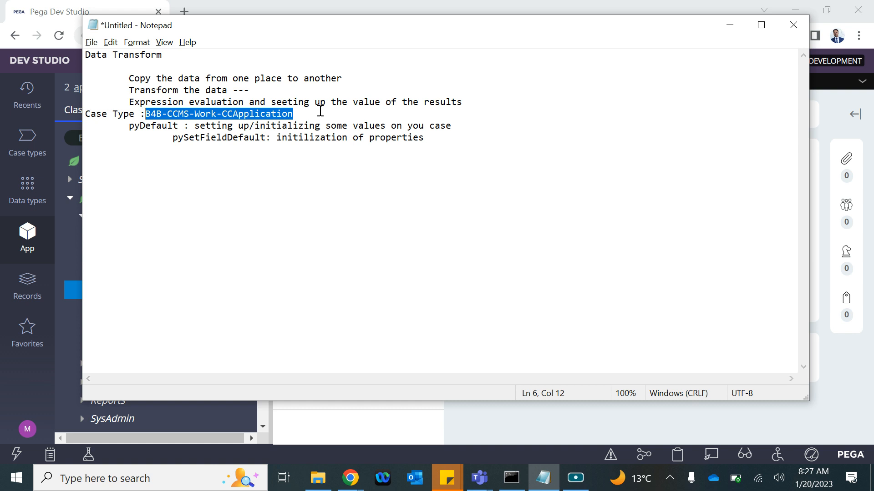
pyautogui.hotkey('alt', 'Tab')
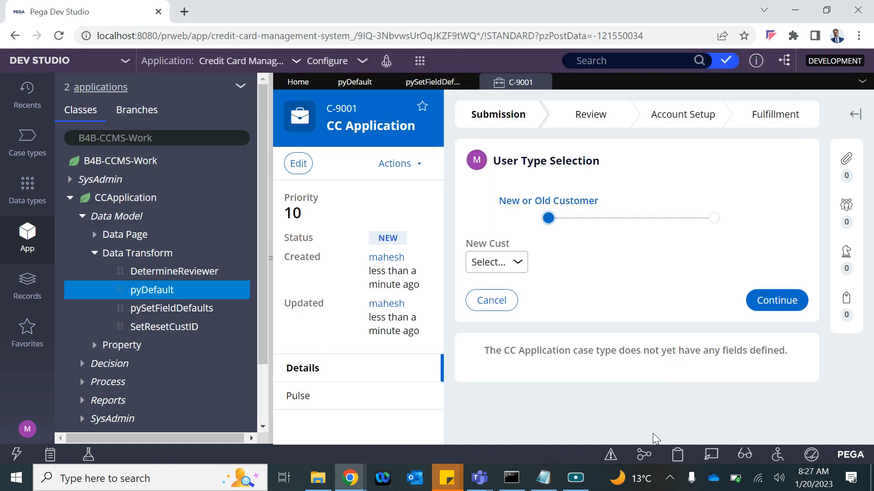
# Step: In the Clipboard viewer, inspect TempWorkPage and pyWorkPage, selecting pxObjClass B4B-CCMS-Work-CCApplication
pyautogui.click(677, 455)
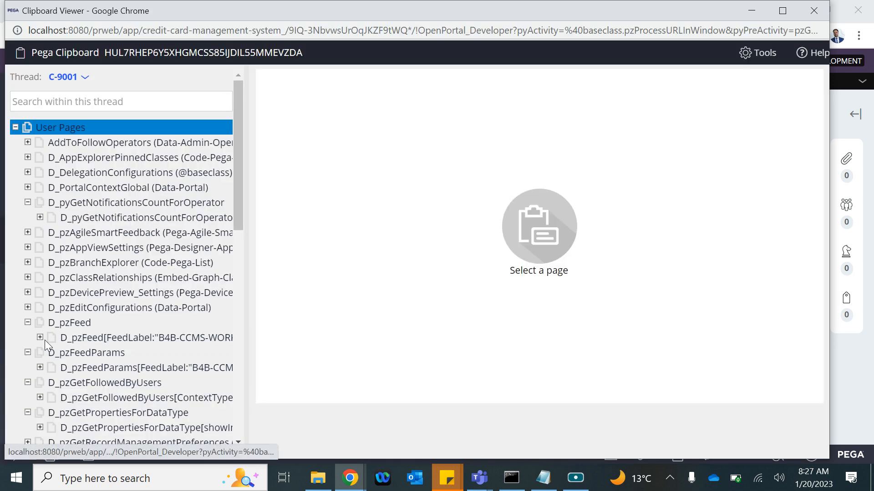
pyautogui.scroll(-10, 44, 340)
pyautogui.click(65, 340)
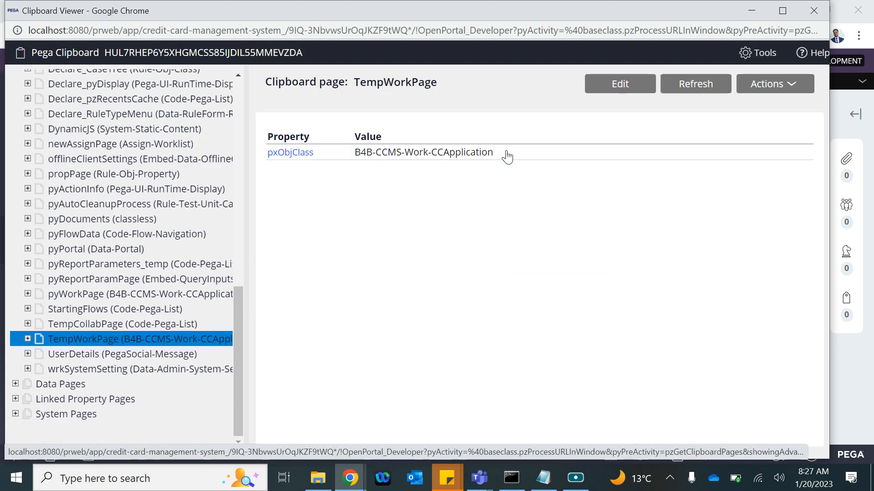
pyautogui.moveTo(495, 153); pyautogui.dragTo(367, 153)
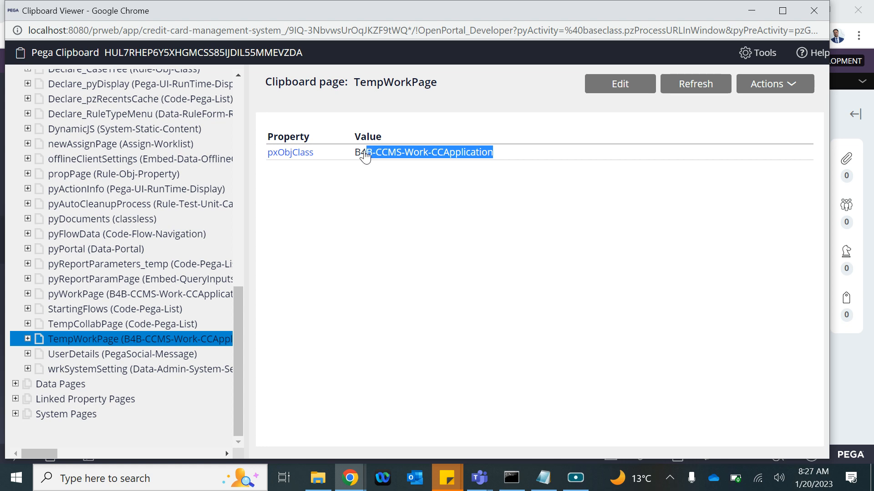
pyautogui.click(63, 298)
pyautogui.scroll(-5, 461, 255)
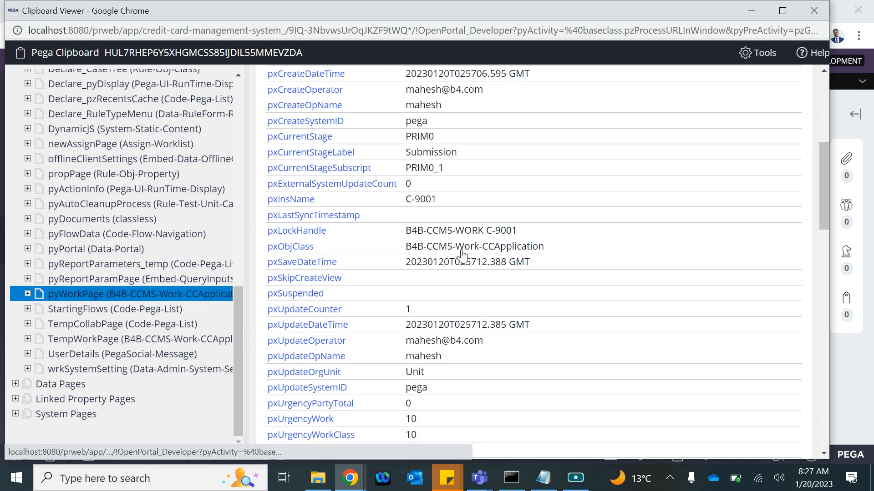
pyautogui.moveTo(400, 246); pyautogui.dragTo(269, 247)
pyautogui.click(564, 252)
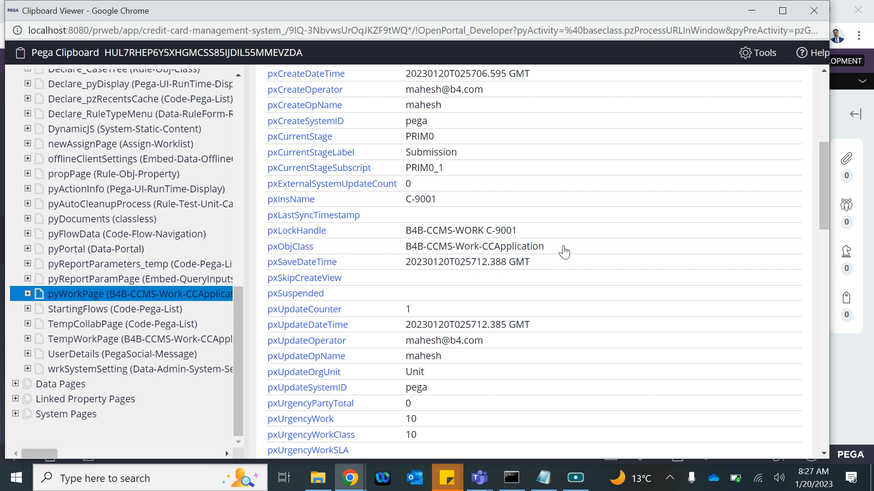
pyautogui.moveTo(564, 252); pyautogui.dragTo(403, 246)
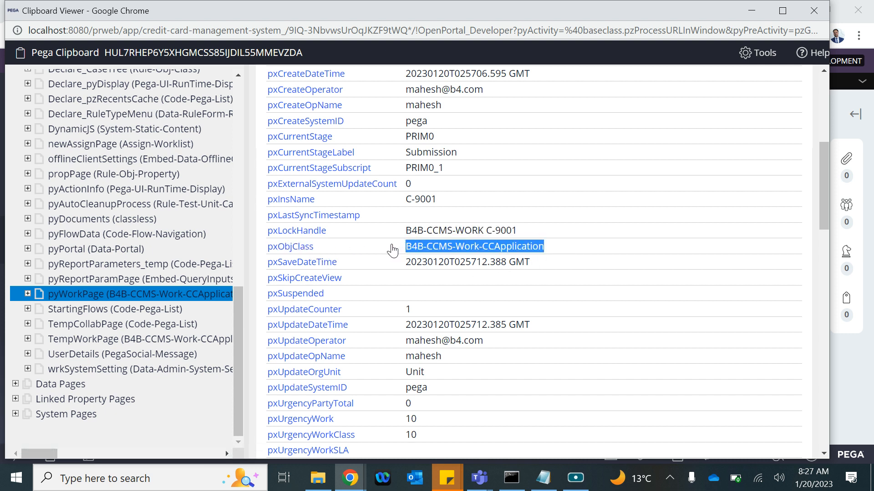
# Step: Close the Clipboard viewer and return to the pyDefault tab, selecting its rule ID
pyautogui.click(813, 10)
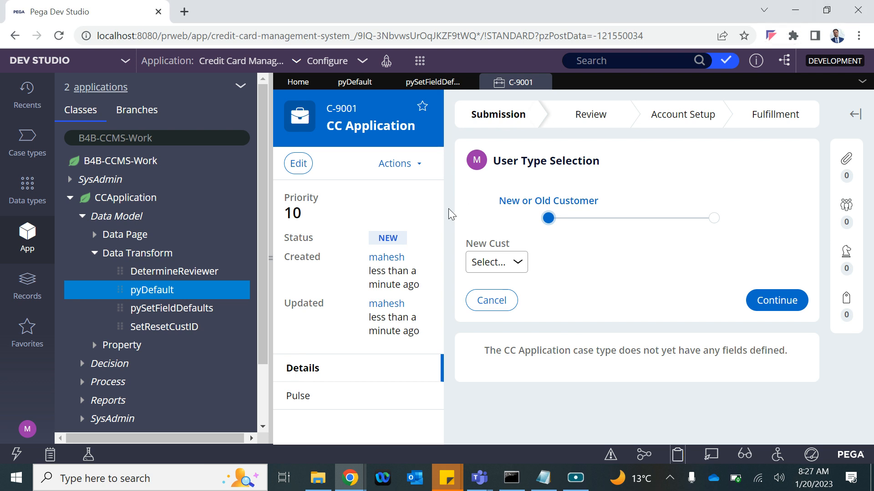
pyautogui.click(350, 81)
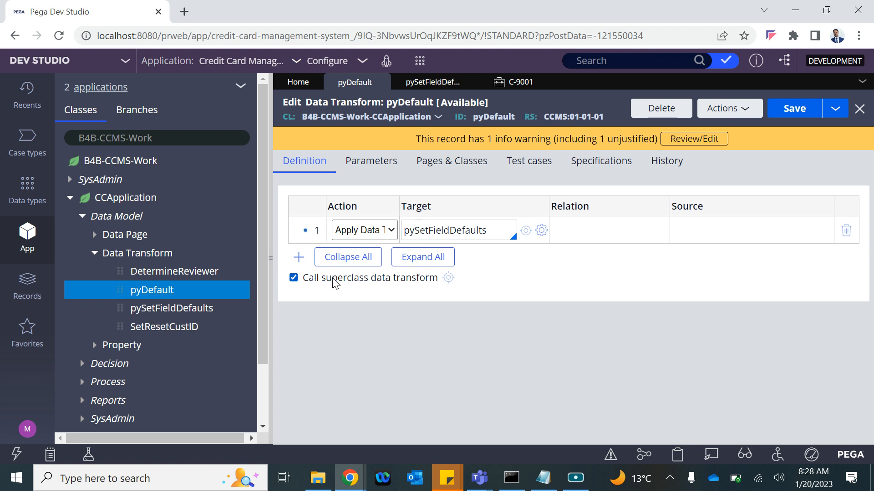
pyautogui.doubleClick(497, 118)
# Step: Note that pyDefault runs automatically when an instance of the relevant class is created
pyautogui.hotkey('alt', 'Tab')
pyautogui.click(446, 140)
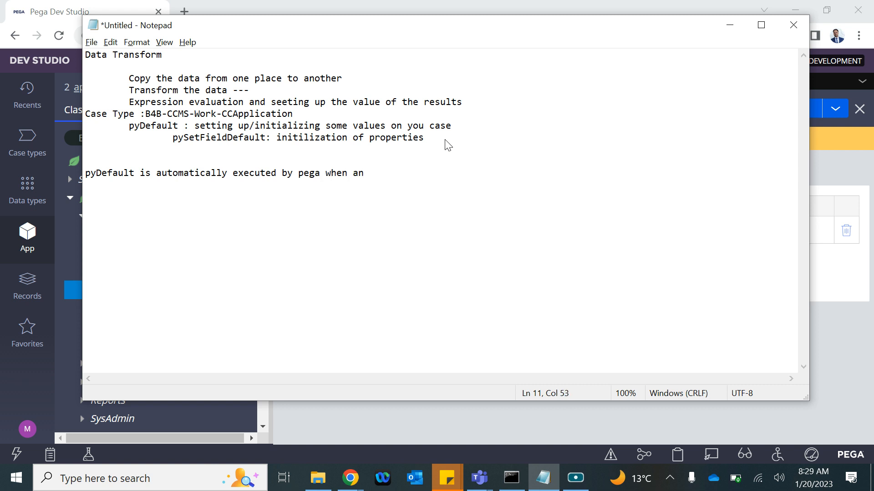
pyautogui.write('nstance of the relevent ')
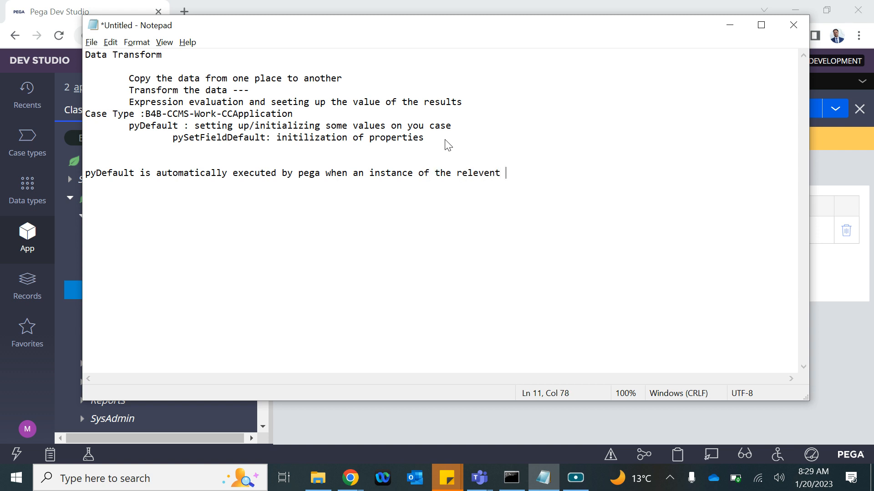
pyautogui.write('class is created')
pyautogui.hotkey('alt', 'Tab')
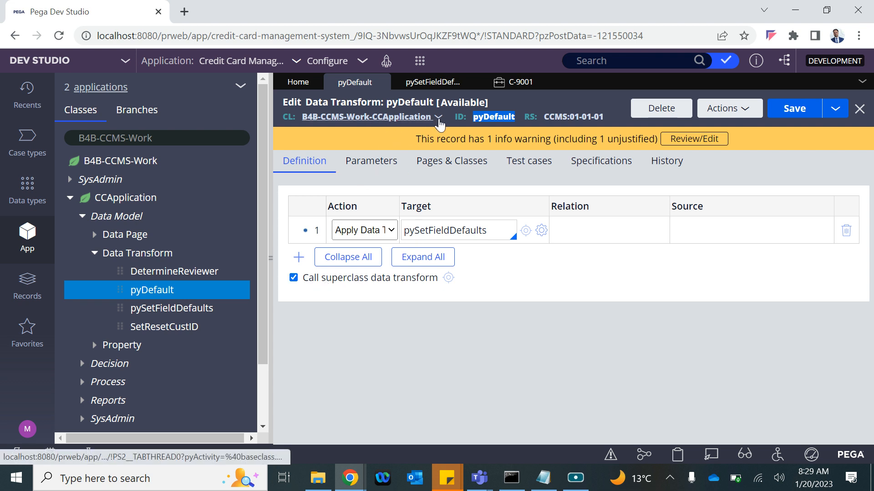
# Step: Review the CCApplication class inheritance and open the B4B-CCMS-Work-CCApplication class rule
pyautogui.moveTo(450, 118); pyautogui.dragTo(374, 122)
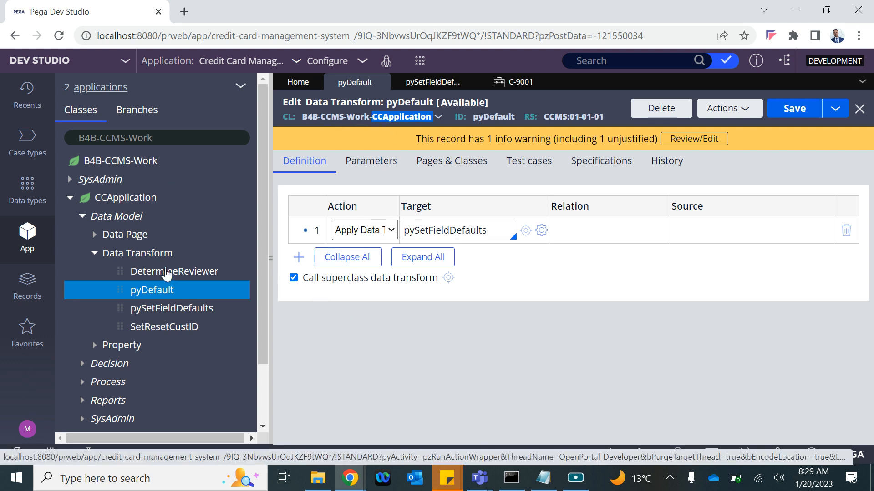
pyautogui.click(109, 204)
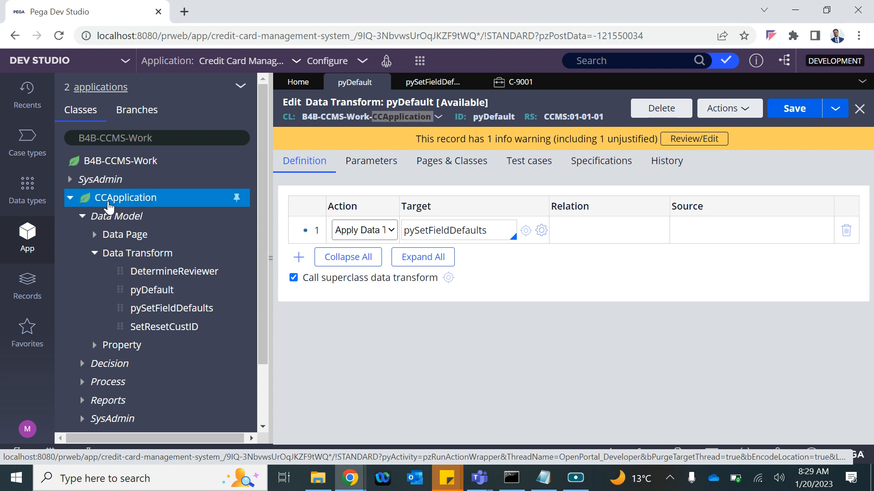
pyautogui.rightClick(109, 206)
pyautogui.click(107, 270)
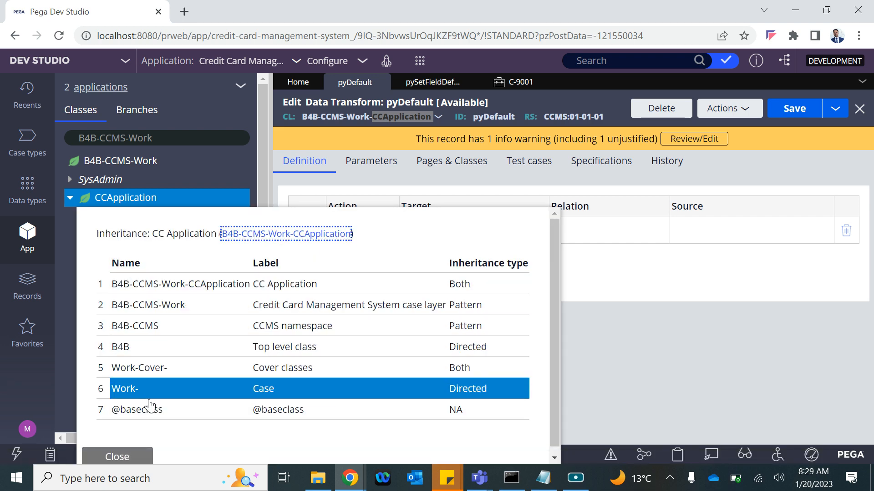
pyautogui.scroll(-1, 150, 421)
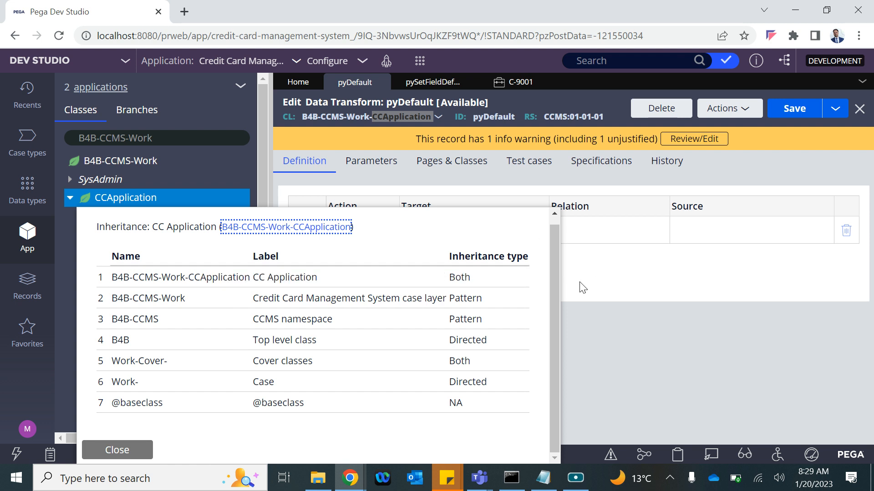
pyautogui.click(526, 282)
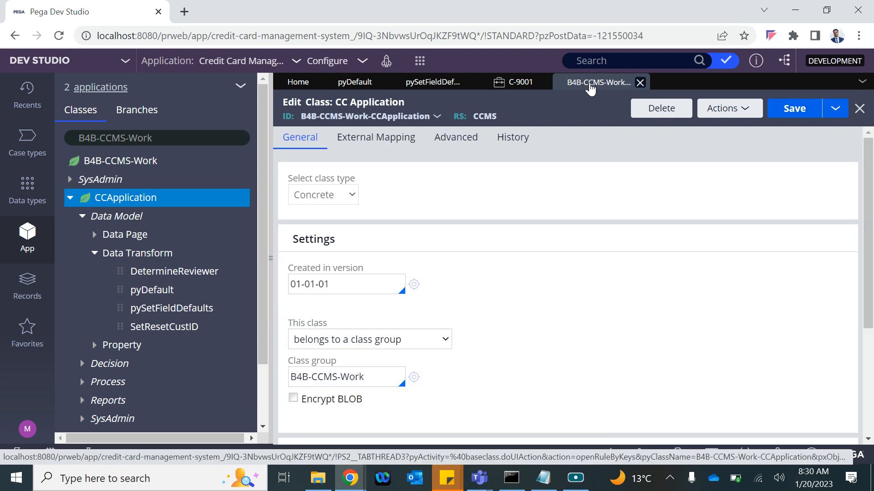
pyautogui.click(638, 86)
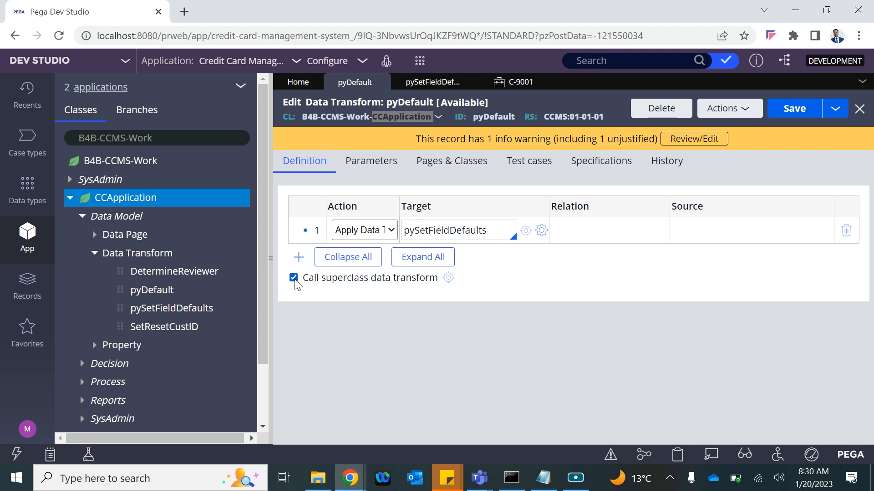
# Step: Inspect the inherited Work-Cover- pyDefault data transform twice, closing it each time
pyautogui.click(450, 277)
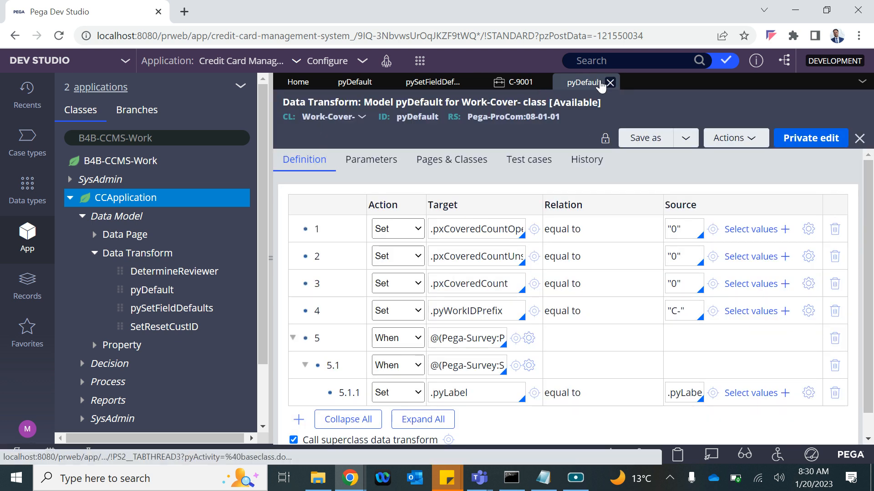
pyautogui.click(612, 82)
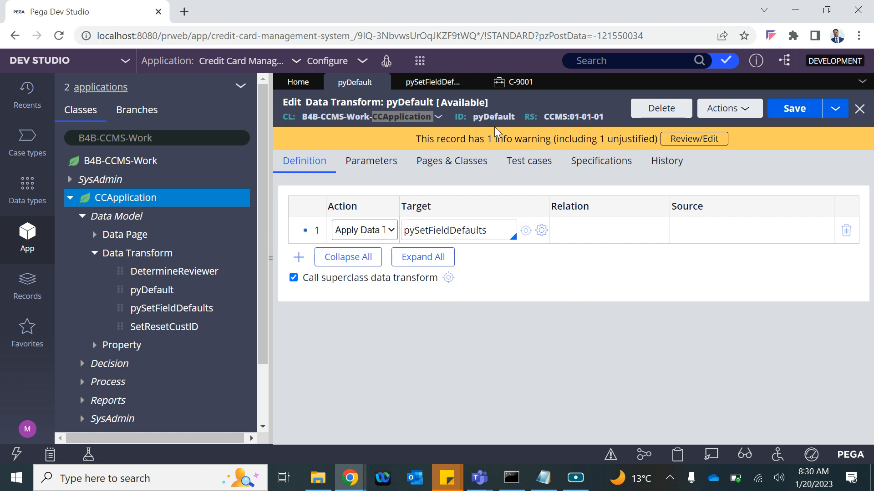
pyautogui.click(448, 278)
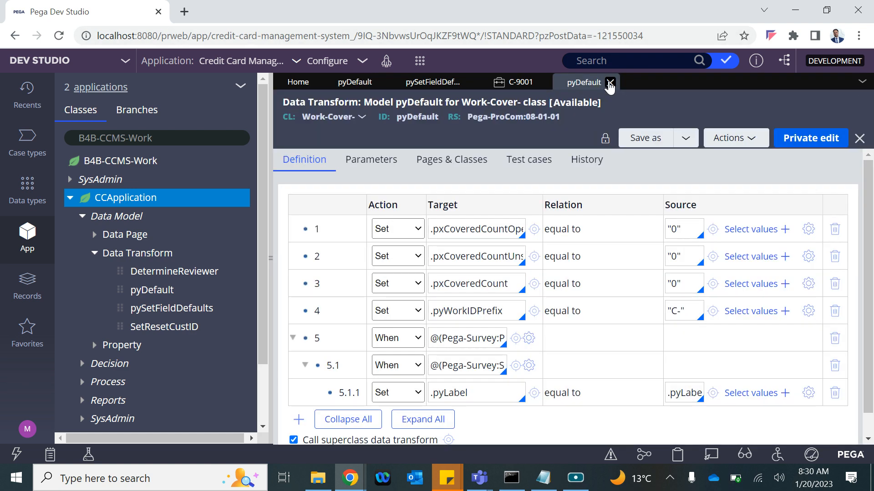
pyautogui.click(608, 84)
# Step: Create a Data Transform labelled pyDefault that applies to B4B-CCMS-Work
pyautogui.click(418, 64)
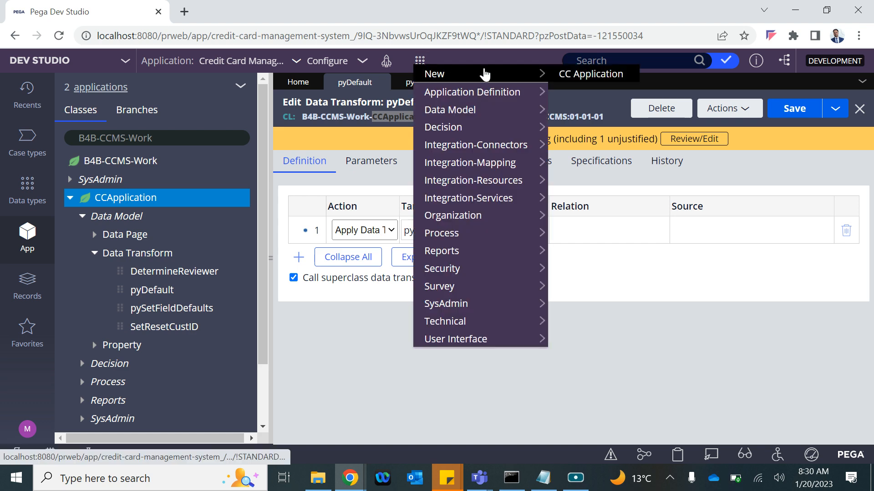
pyautogui.moveTo(477, 101)
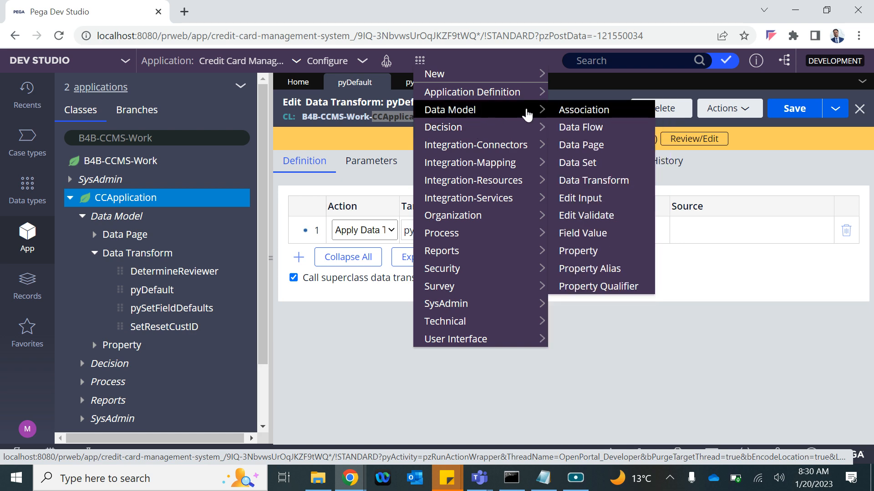
pyautogui.click(582, 180)
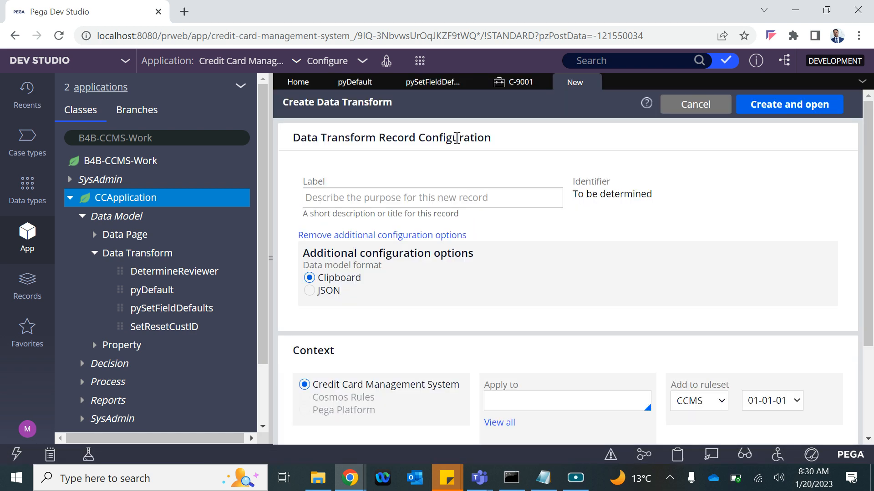
pyautogui.click(335, 198)
pyautogui.write('pyDefault')
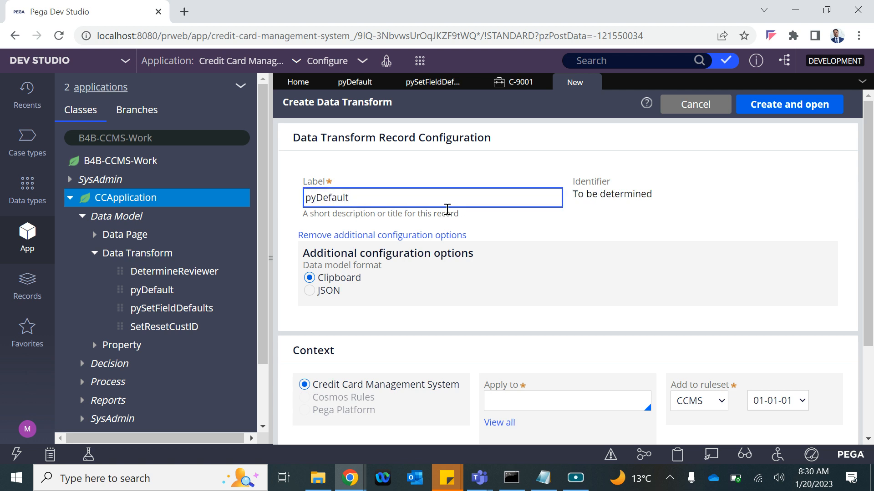
pyautogui.click(579, 229)
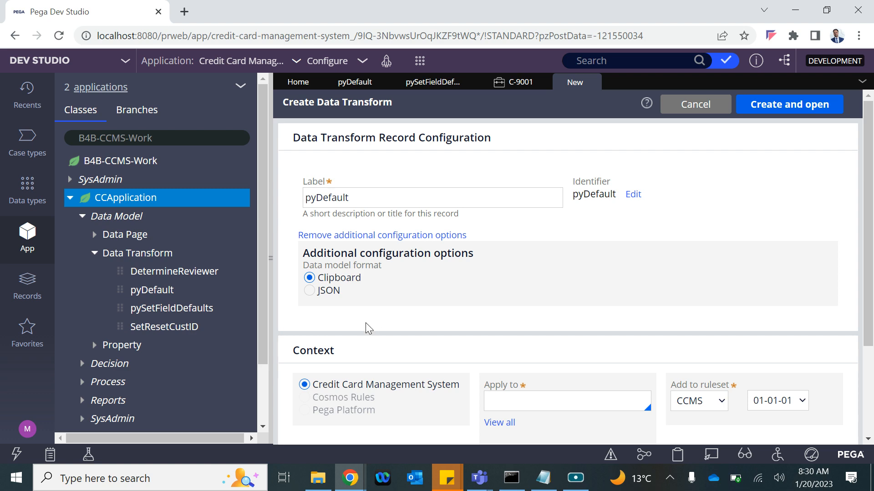
pyautogui.click(537, 403)
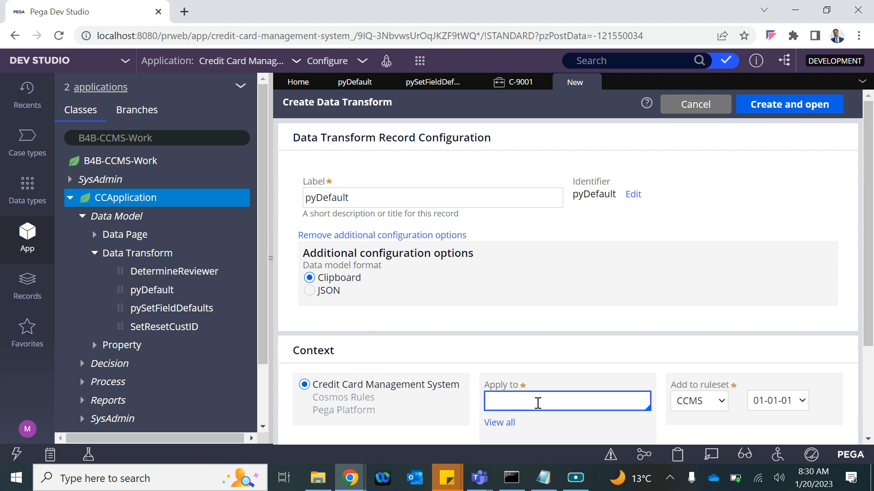
pyautogui.scroll(-3, 539, 407)
pyautogui.press('Return')
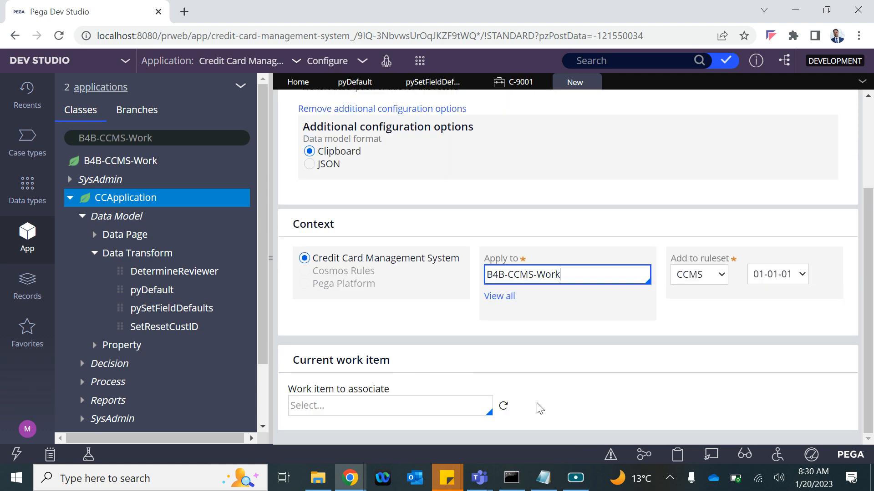
pyautogui.scroll(3, 749, 128)
pyautogui.click(780, 109)
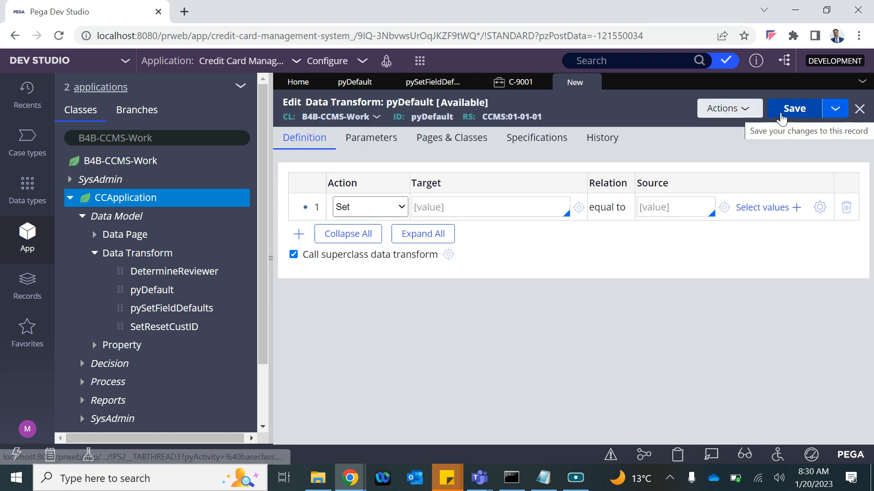
# Step: Make row 1 of the new pyDefault a Comment step and save it
pyautogui.click(794, 110)
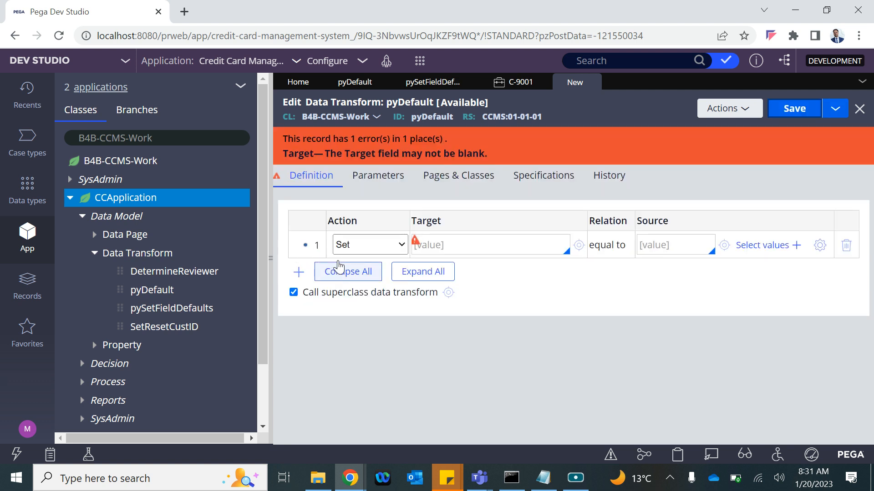
pyautogui.click(346, 248)
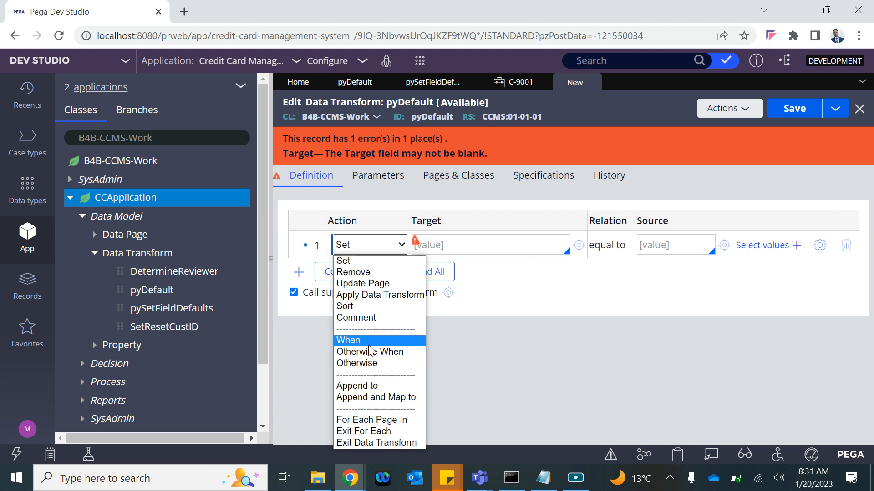
pyautogui.click(357, 317)
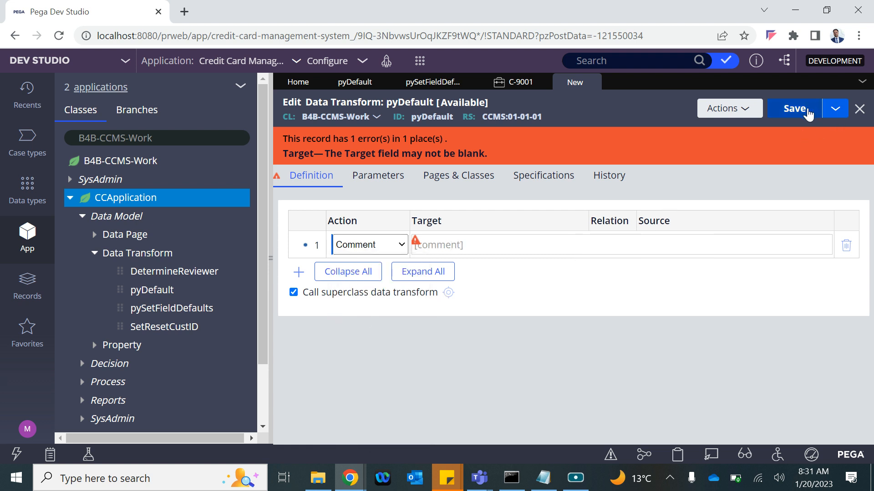
pyautogui.click(792, 113)
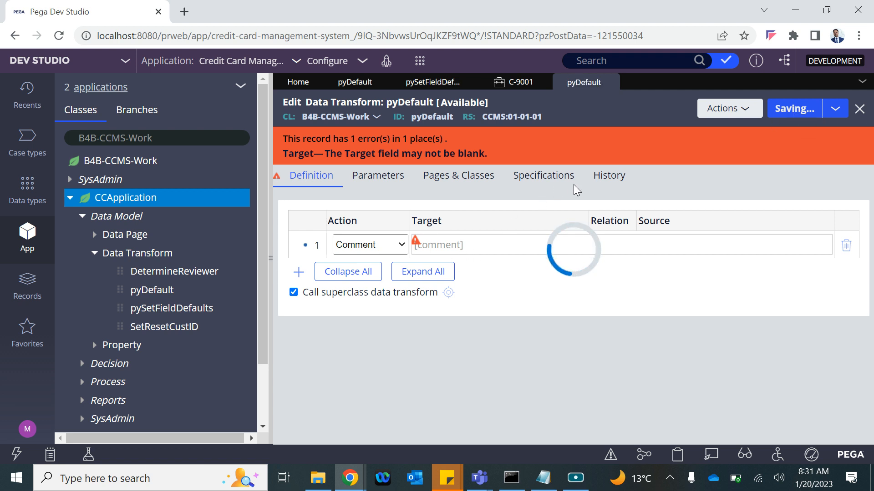
pyautogui.click(423, 82)
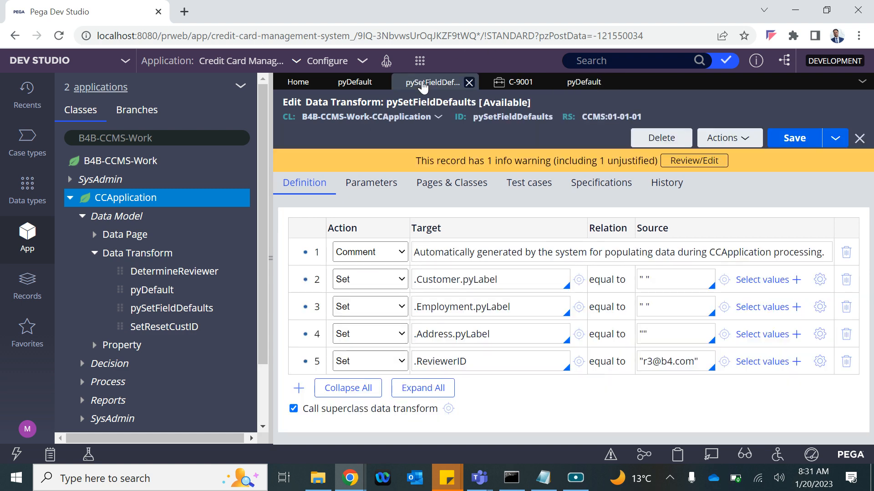
pyautogui.click(449, 409)
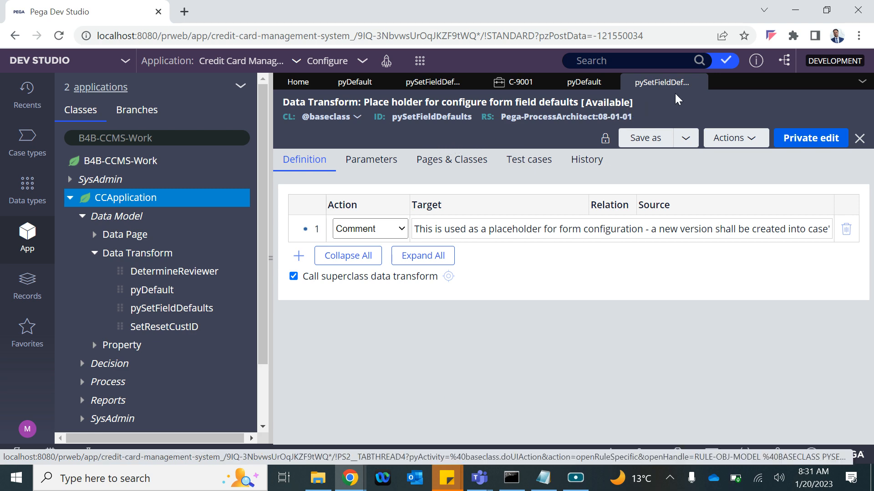
pyautogui.click(698, 83)
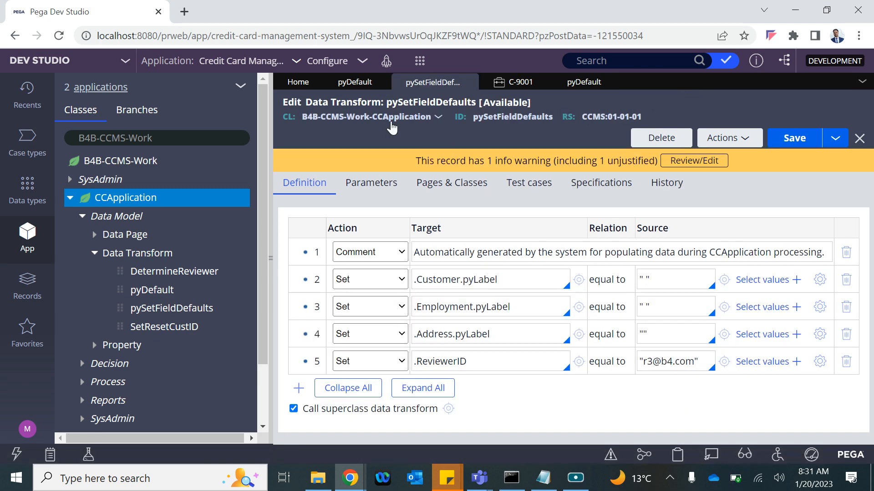
pyautogui.click(355, 82)
pyautogui.click(449, 279)
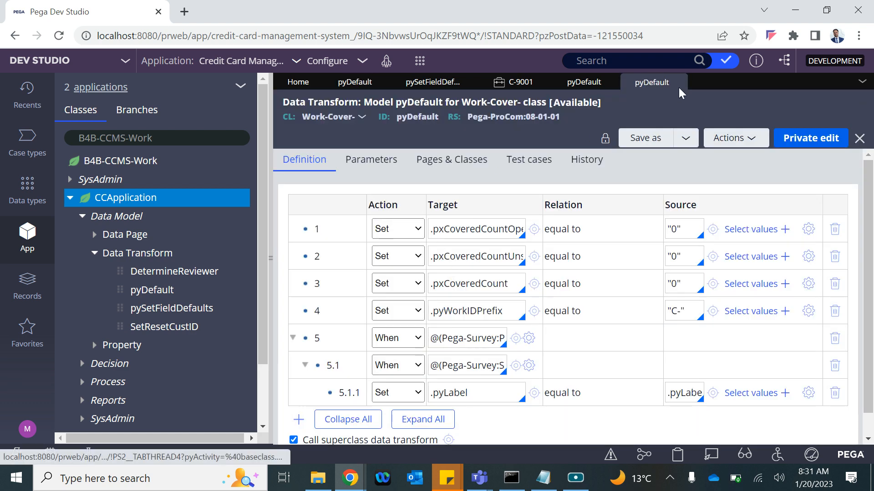
pyautogui.click(678, 83)
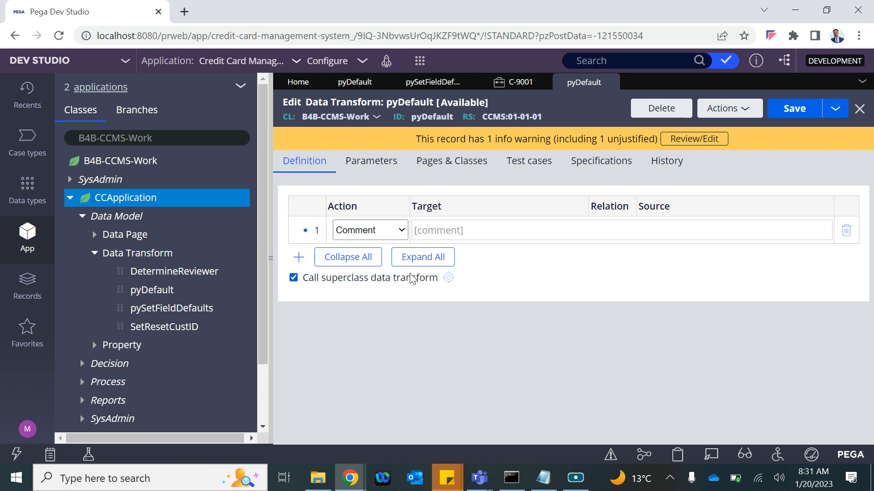
# Step: Save B4B-CCMS-Work pyDefault, recheck its Work-Cover- superclass, and return to CCApplication pyDefault
pyautogui.click(791, 109)
pyautogui.click(421, 88)
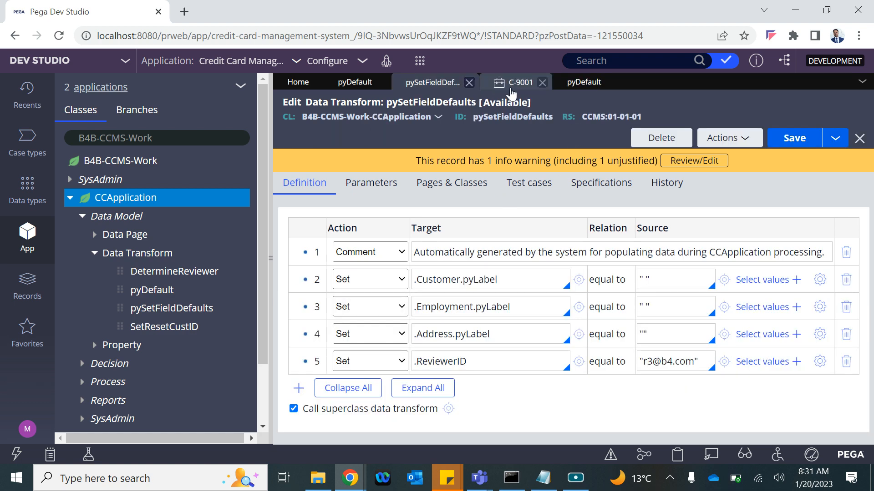
pyautogui.click(582, 84)
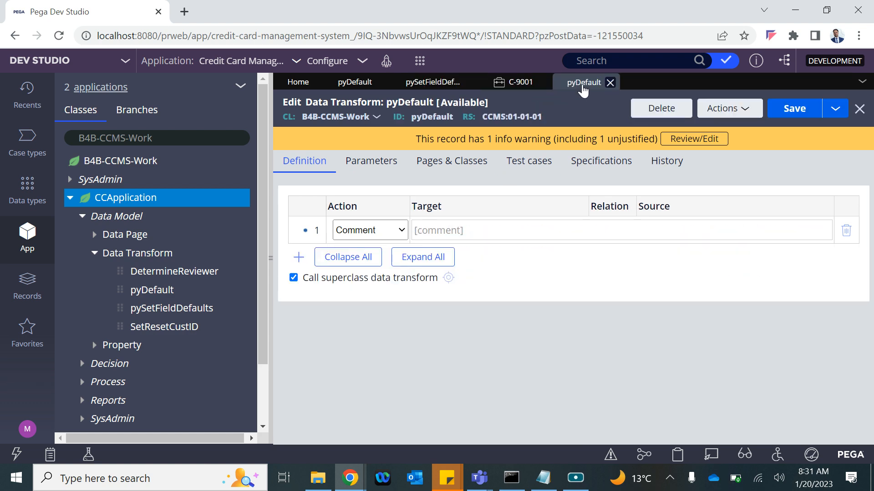
pyautogui.click(447, 277)
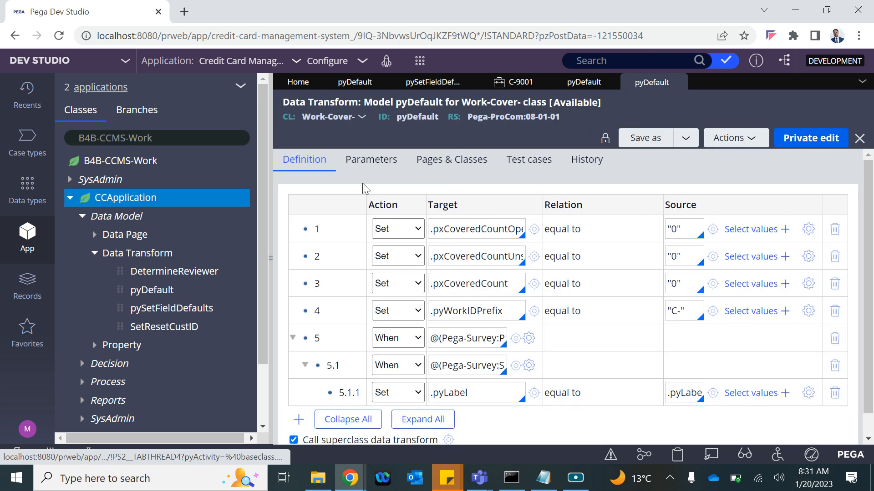
pyautogui.click(681, 83)
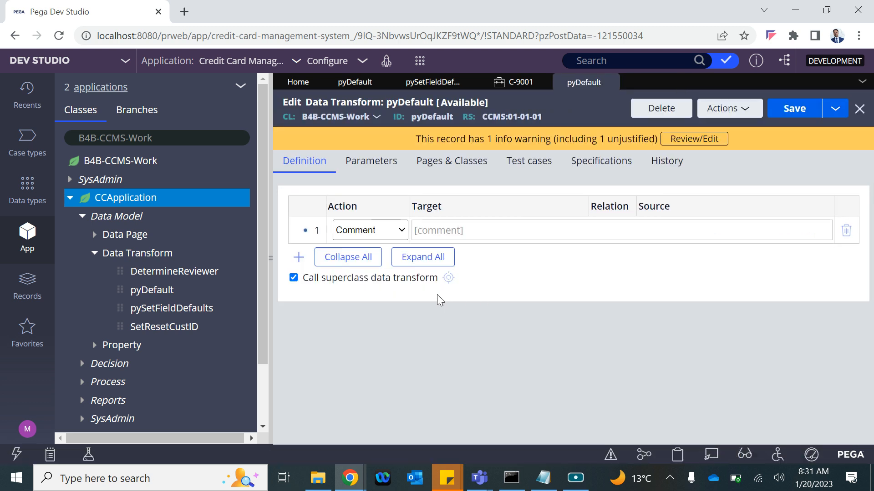
pyautogui.click(357, 82)
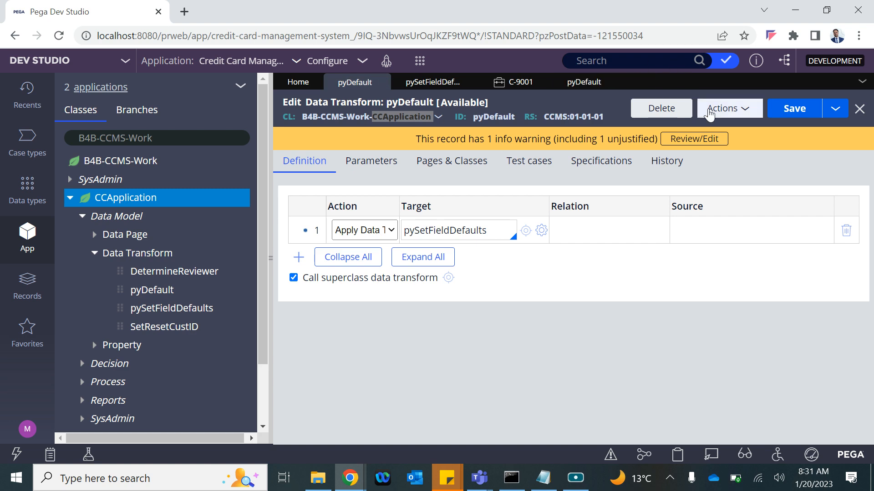
# Step: Log off and back in, switch to Dev Studio, and reopen CCApplication's pyDefault from Recents
pyautogui.click(31, 419)
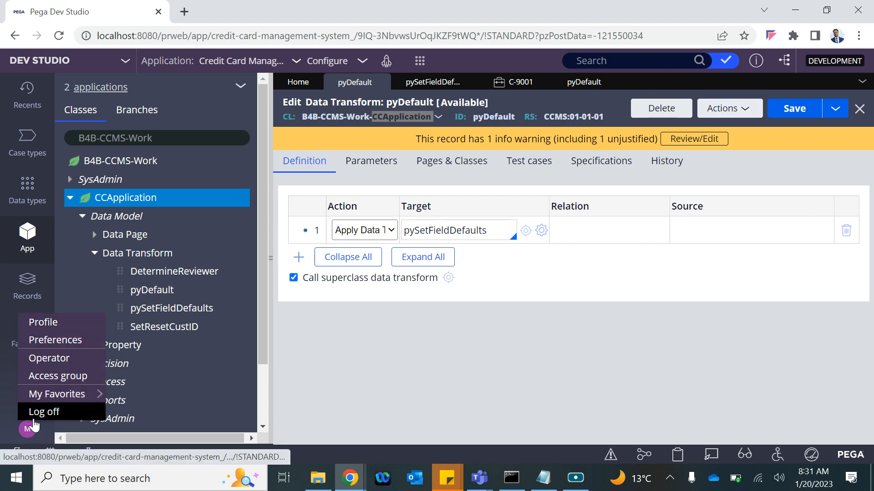
pyautogui.click(37, 412)
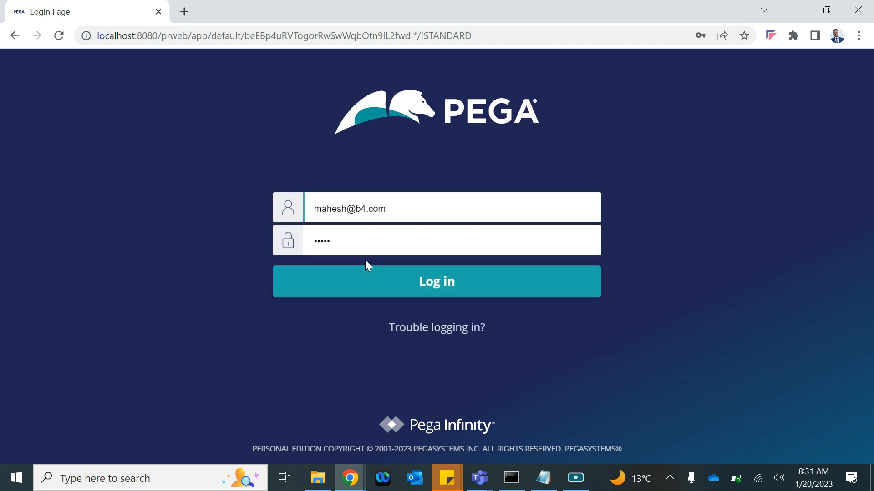
pyautogui.click(352, 285)
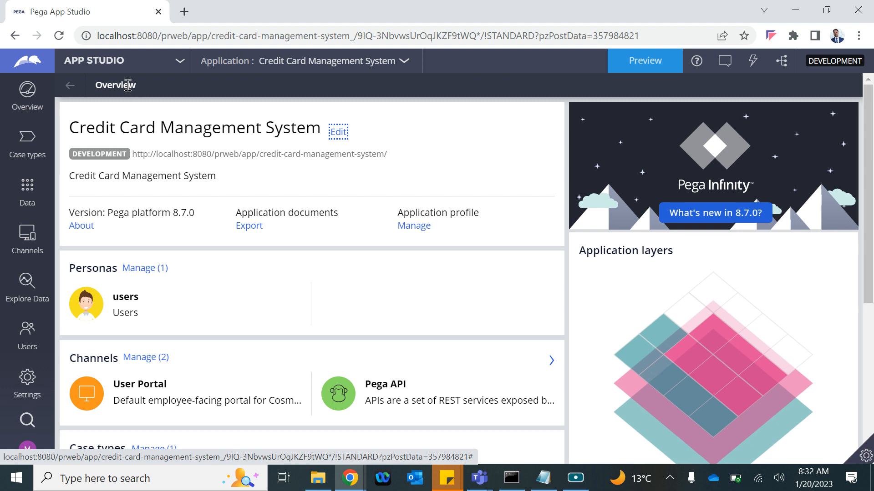
pyautogui.click(114, 61)
pyautogui.click(45, 118)
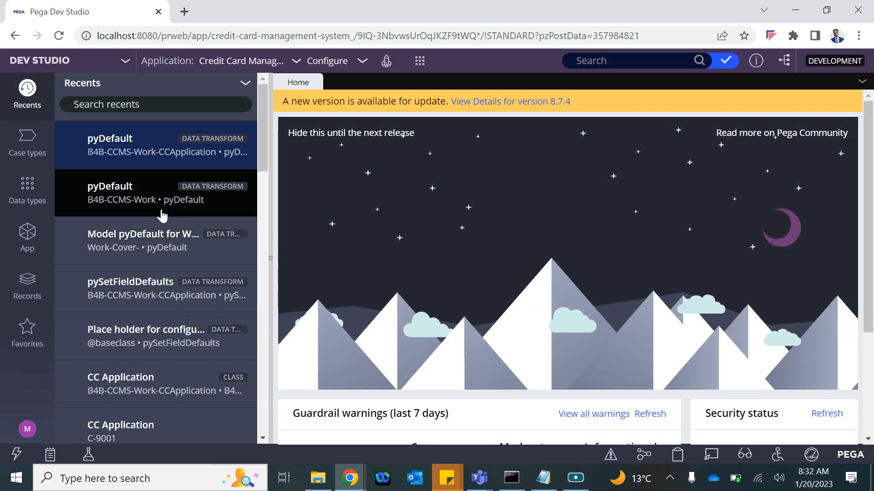
pyautogui.click(164, 148)
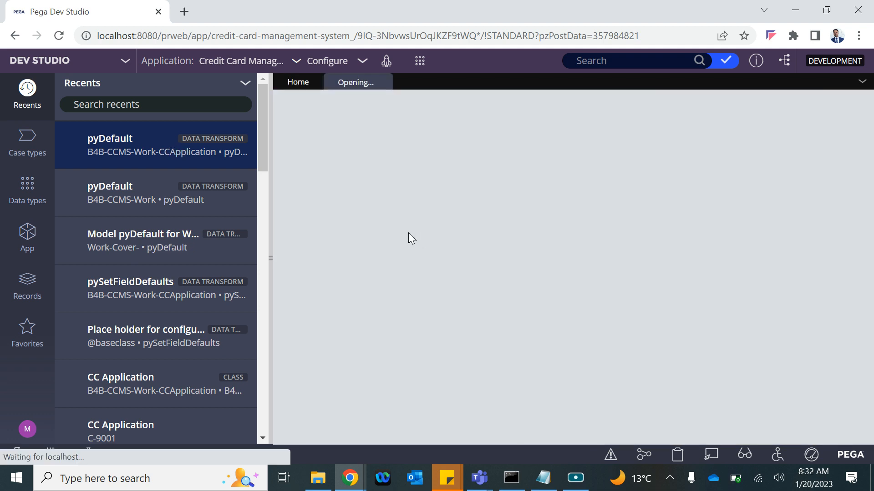
# Step: Save B4B-CCMS-Work pyDefault with Call superclass data transform unchecked, then rechecked
pyautogui.click(449, 279)
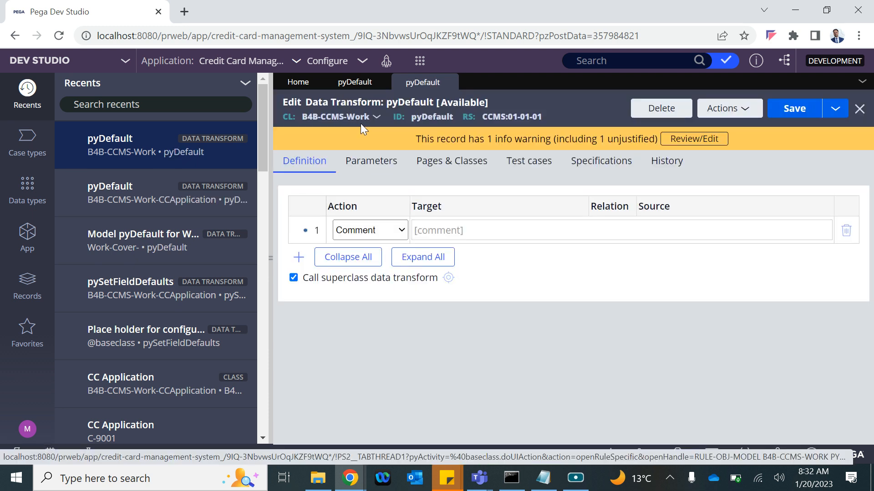
pyautogui.click(348, 84)
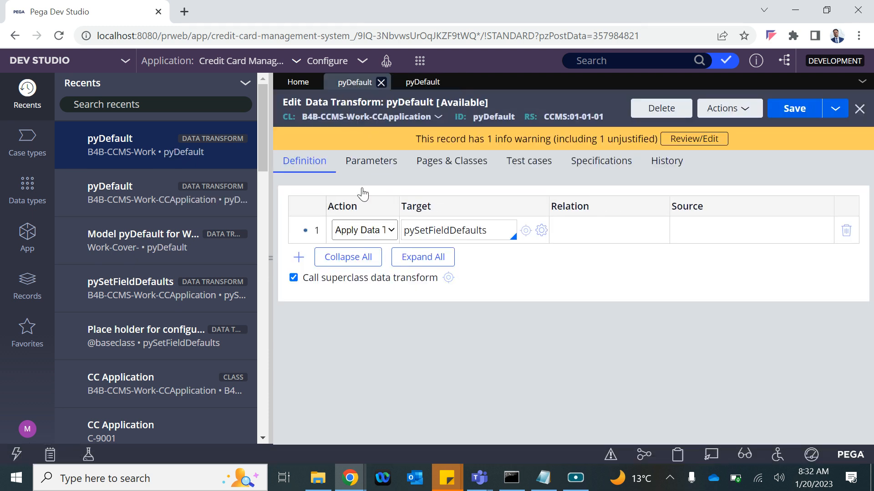
pyautogui.click(422, 83)
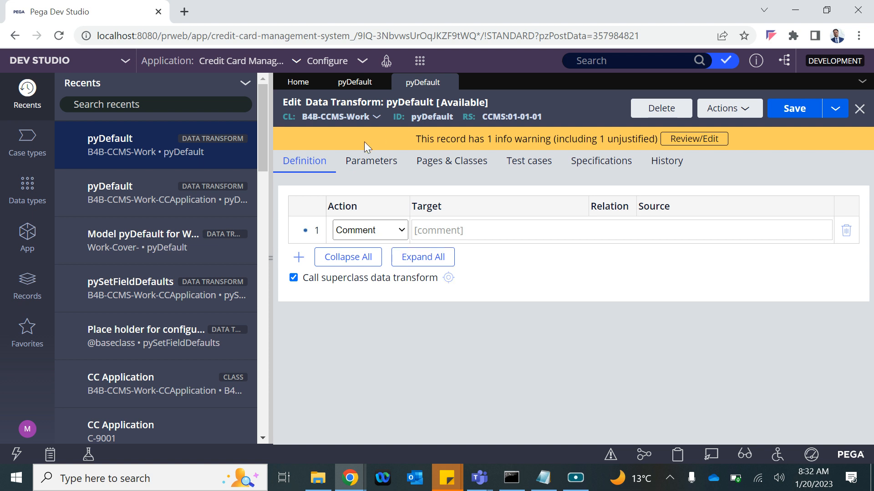
pyautogui.click(293, 279)
pyautogui.hotkey('ctrl', 's')
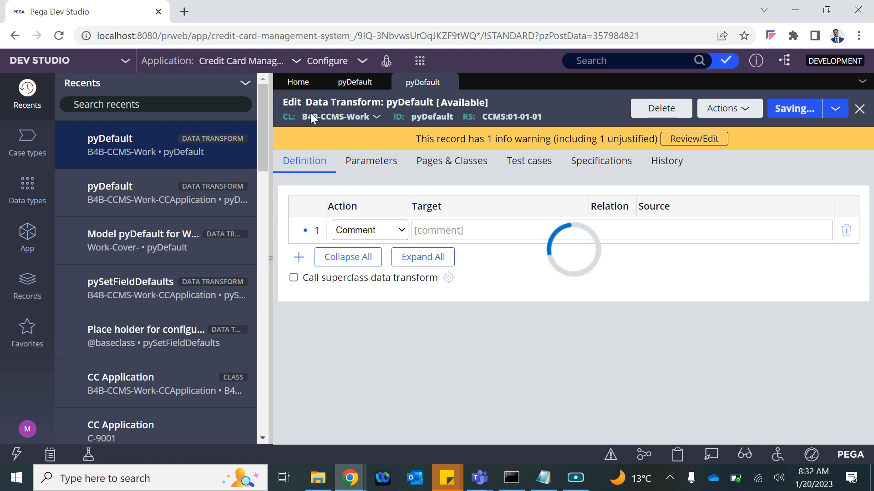
pyautogui.click(294, 278)
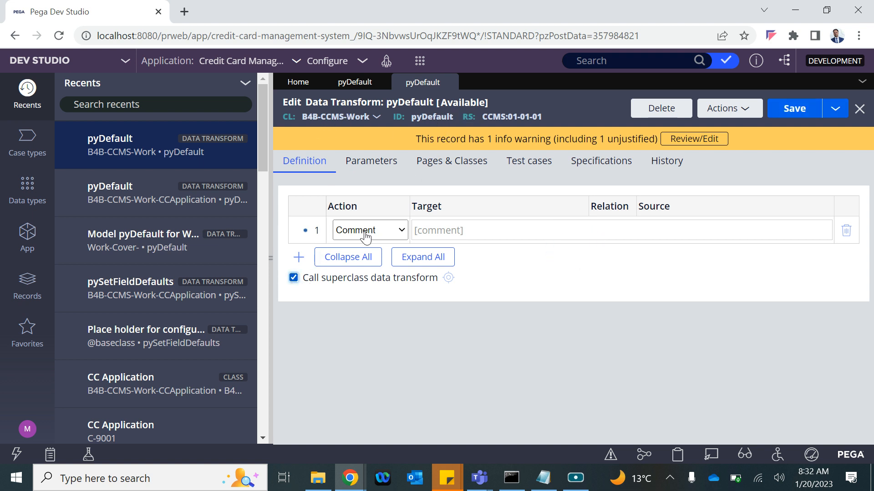
pyautogui.hotkey('ctrl', 's')
pyautogui.click(448, 278)
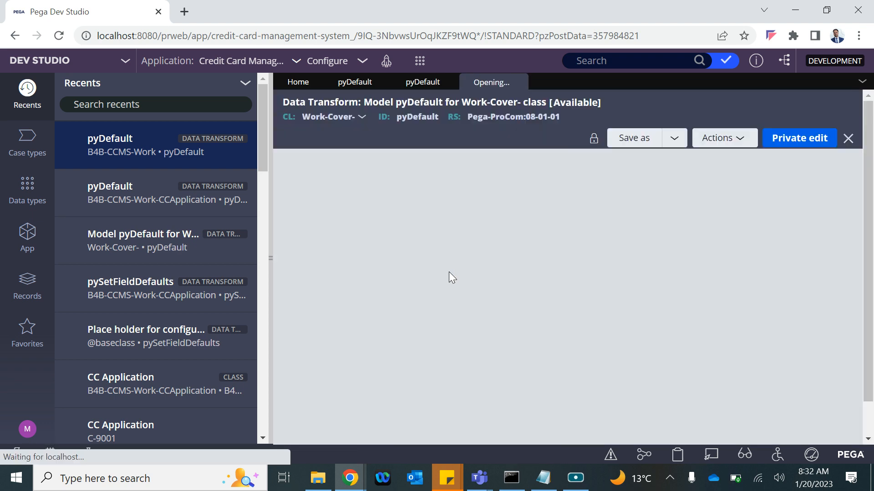
pyautogui.scroll(-1, 381, 319)
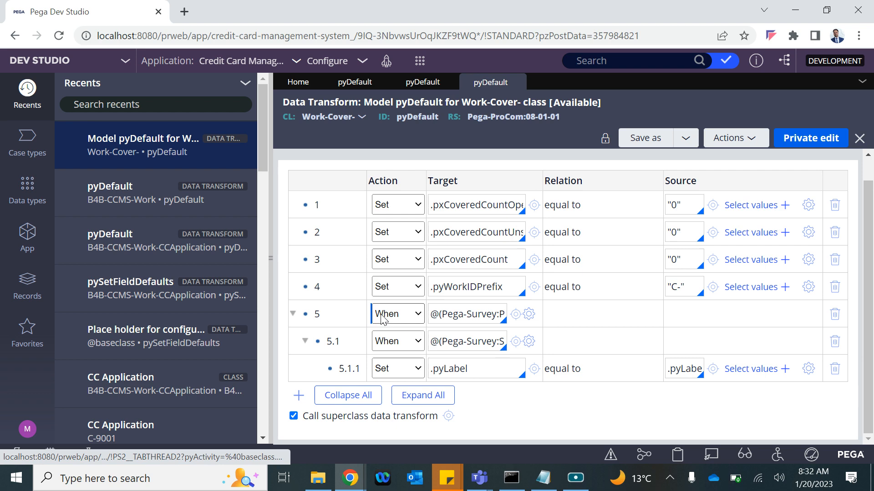
pyautogui.click(448, 416)
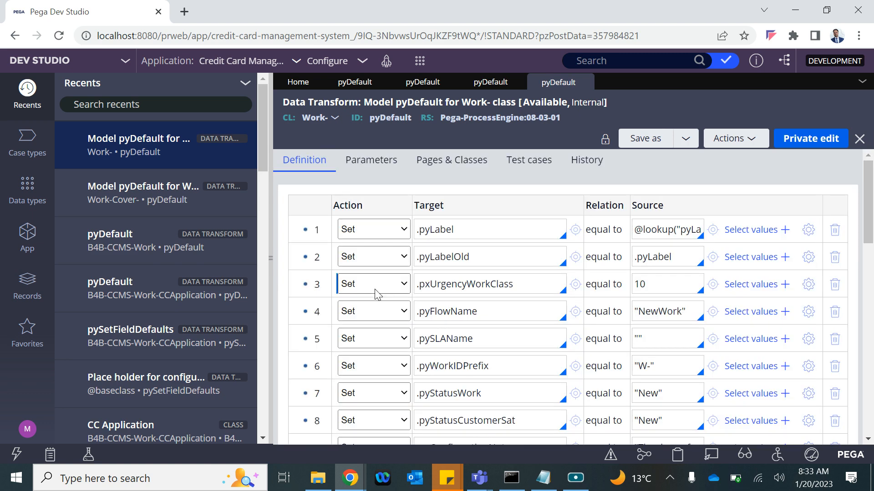
pyautogui.scroll(-10, 374, 288)
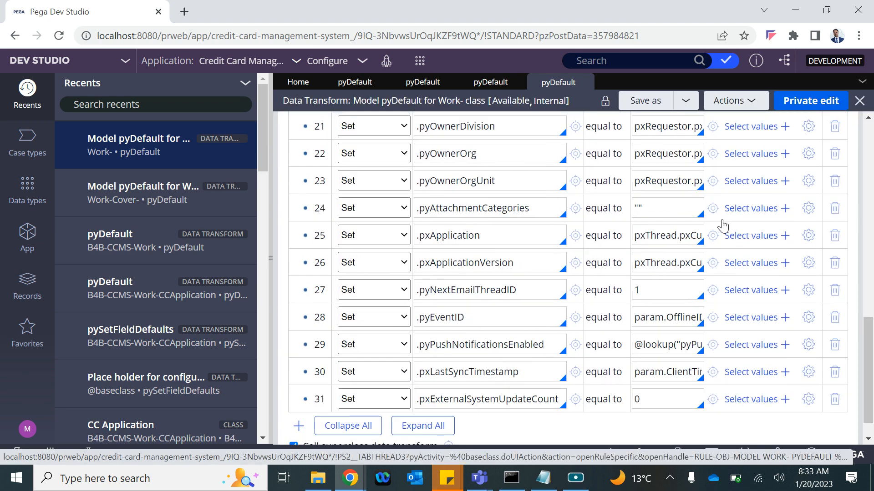
pyautogui.scroll(9, 679, 226)
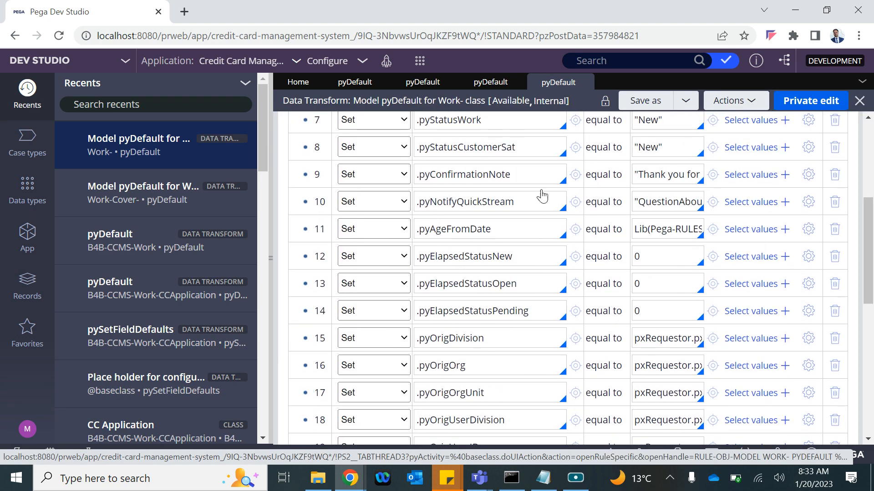
pyautogui.scroll(2, 545, 192)
pyautogui.scroll(-8, 564, 323)
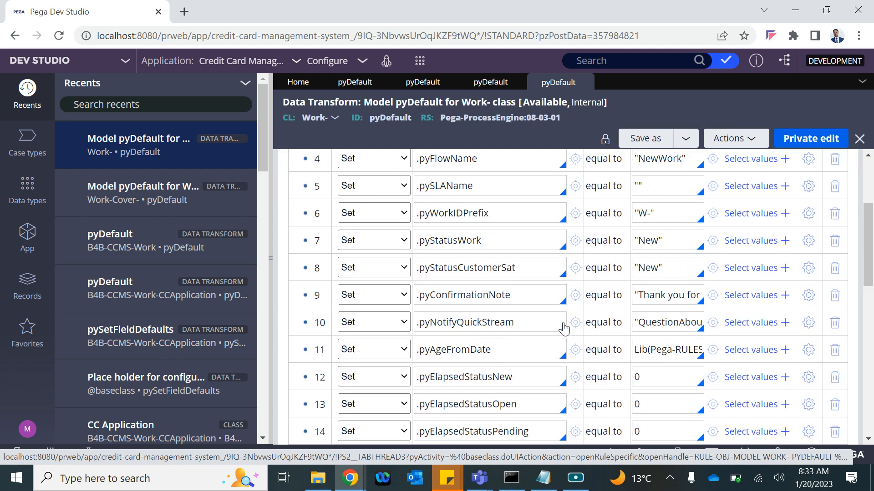
pyautogui.scroll(-3, 564, 323)
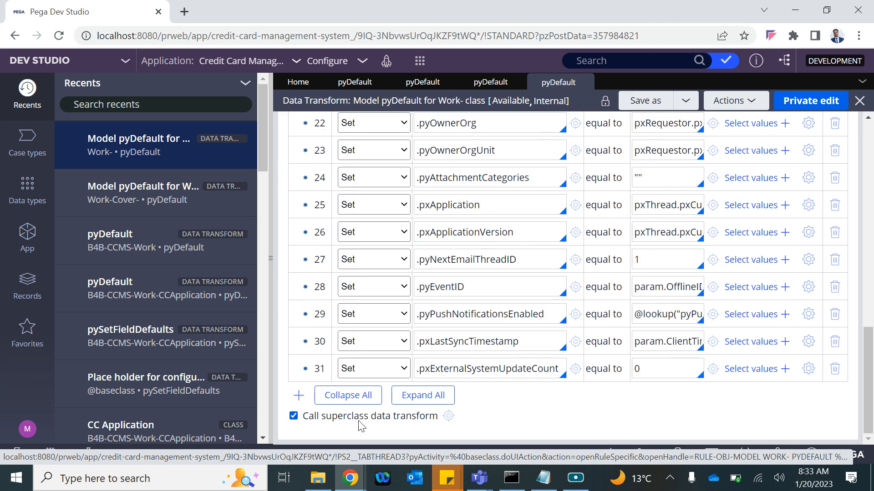
pyautogui.click(448, 421)
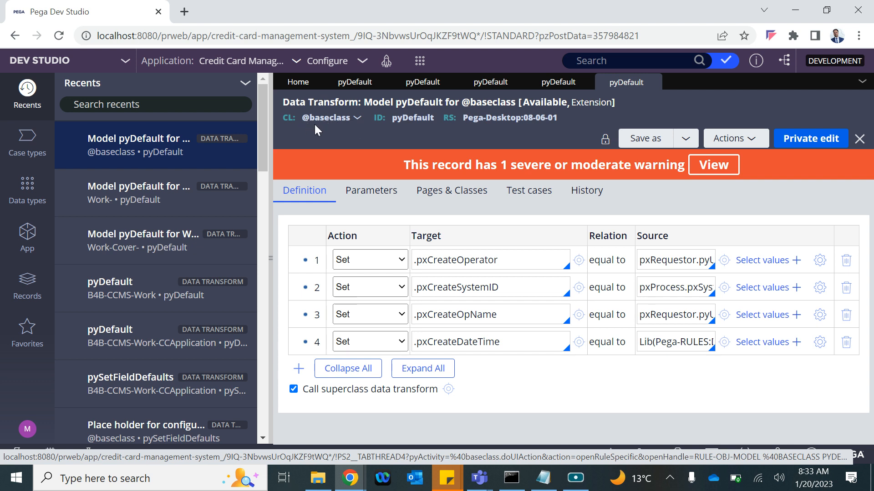
pyautogui.click(449, 390)
pyautogui.click(559, 122)
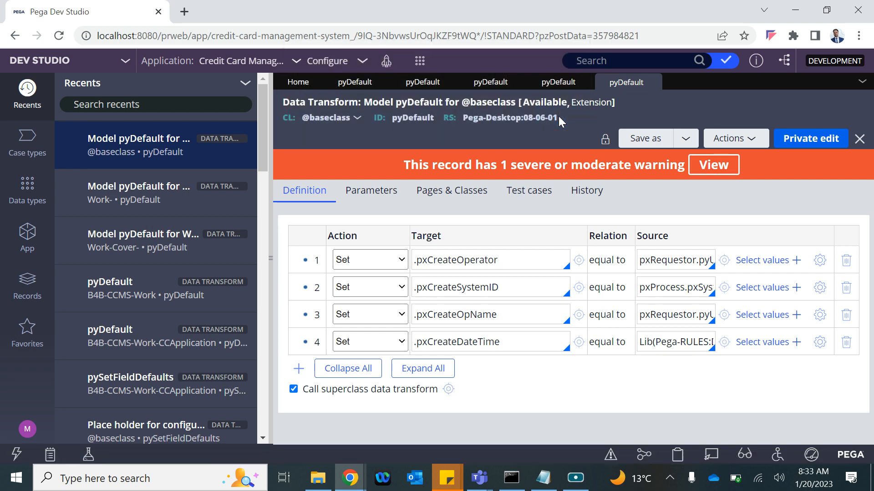
pyautogui.click(651, 82)
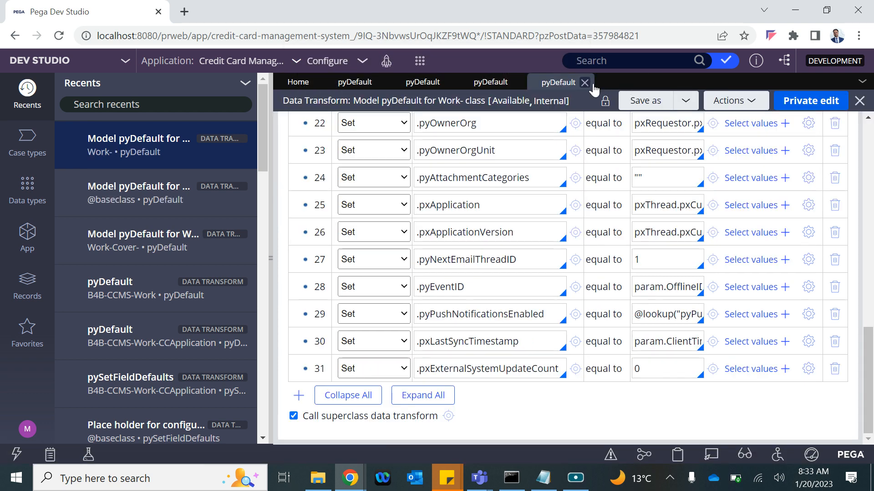
pyautogui.click(585, 83)
pyautogui.click(517, 81)
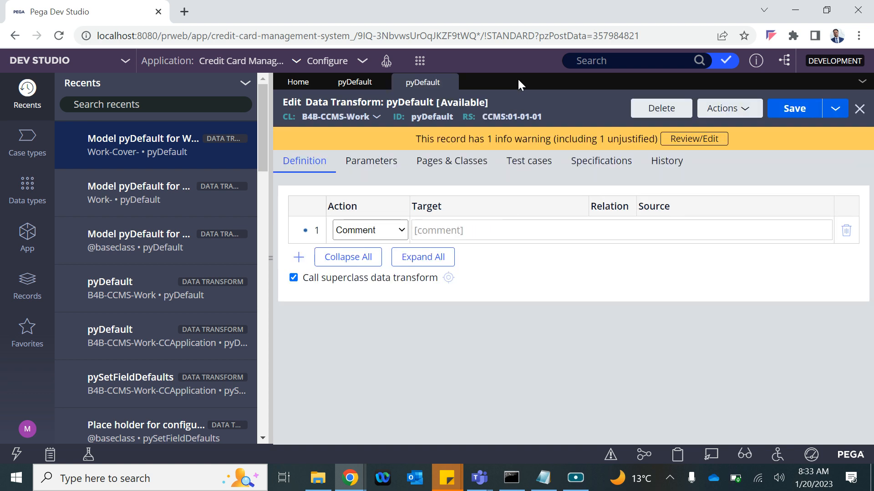
pyautogui.click(449, 82)
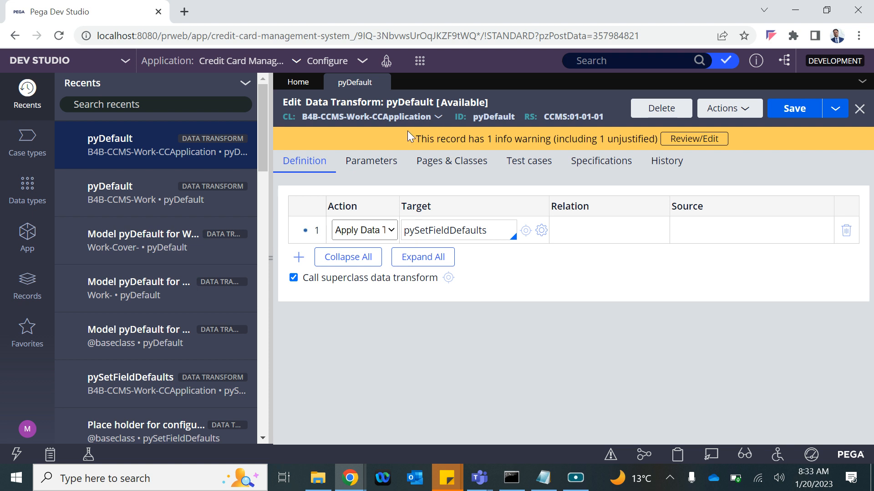
pyautogui.click(448, 277)
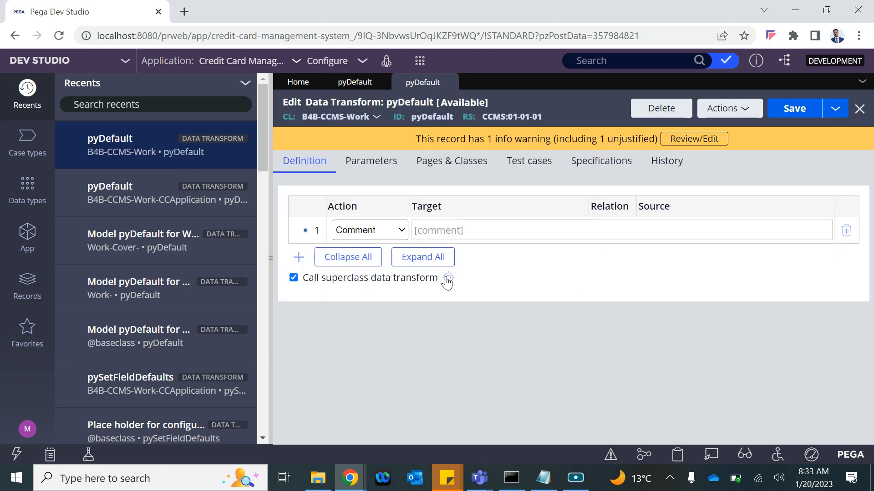
pyautogui.click(446, 277)
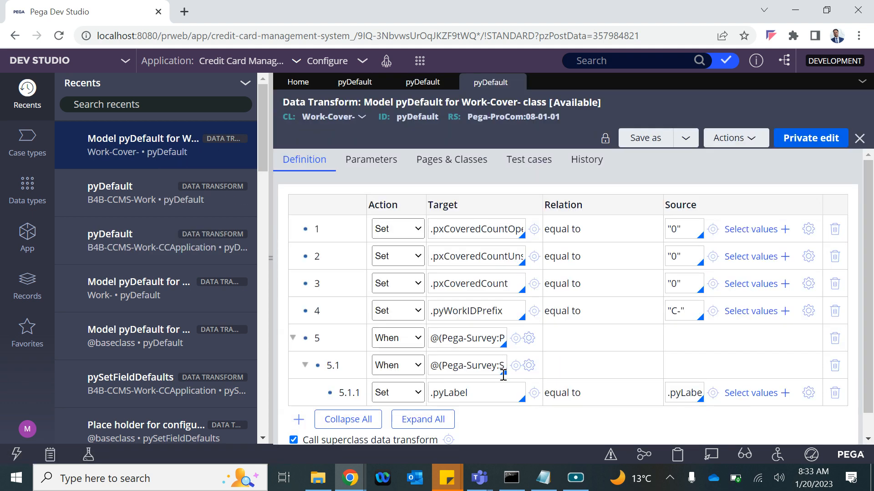
pyautogui.scroll(-1, 455, 431)
pyautogui.click(450, 416)
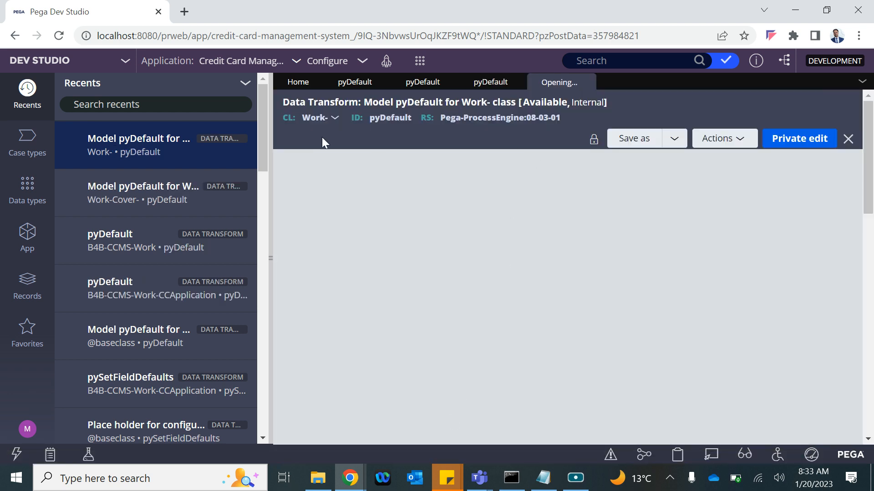
pyautogui.scroll(-12, 502, 346)
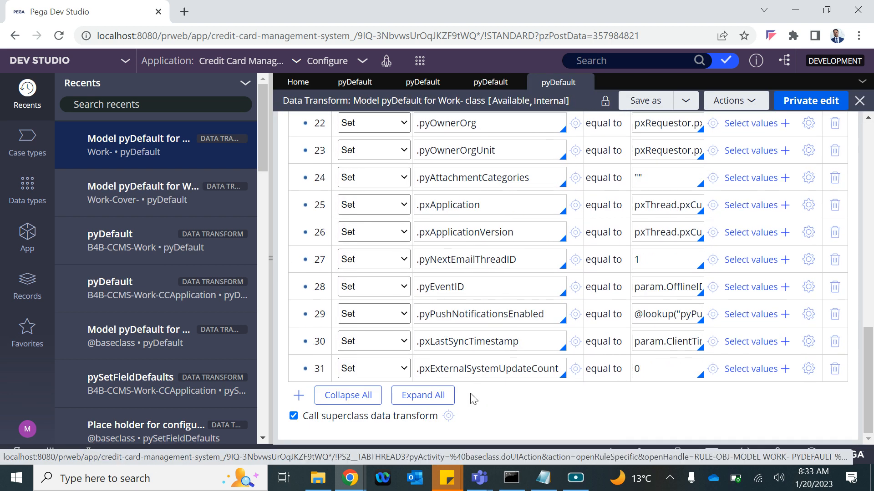
pyautogui.click(450, 415)
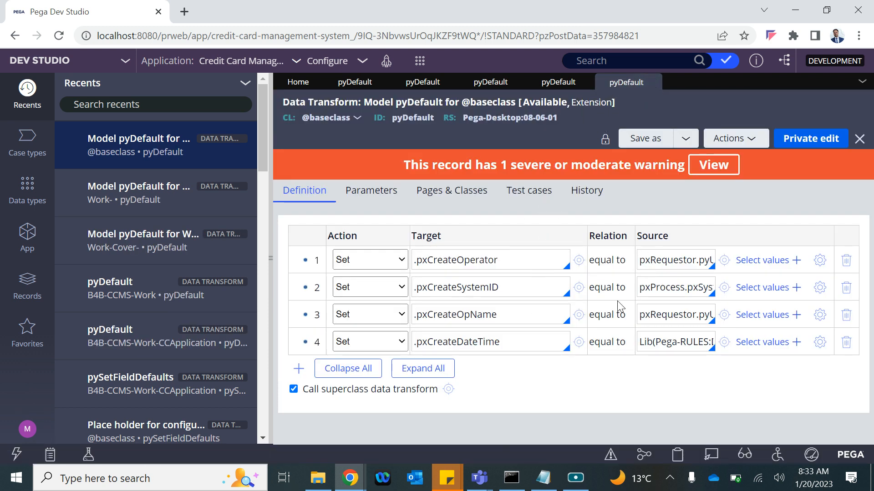
pyautogui.click(559, 86)
pyautogui.click(489, 87)
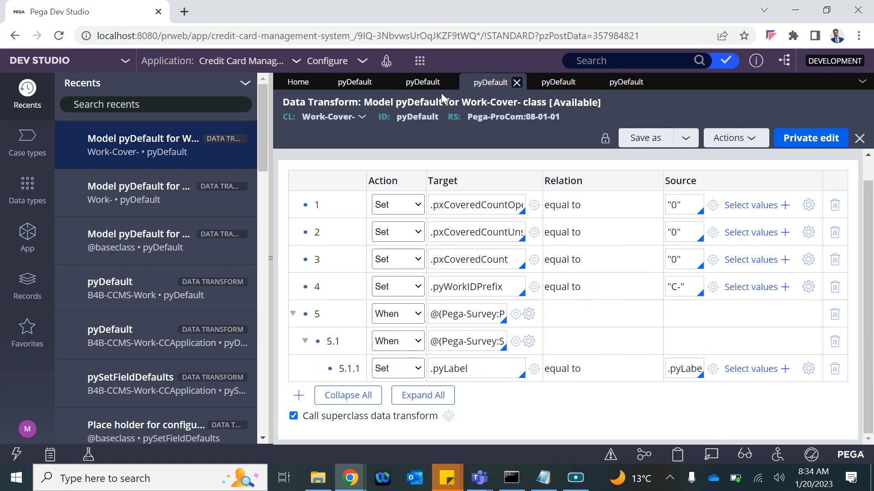
pyautogui.click(407, 87)
pyautogui.click(364, 86)
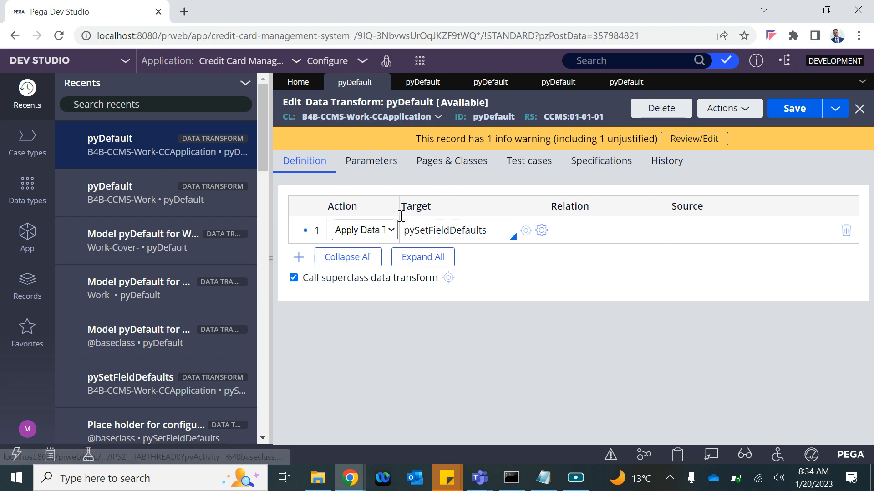
pyautogui.click(625, 83)
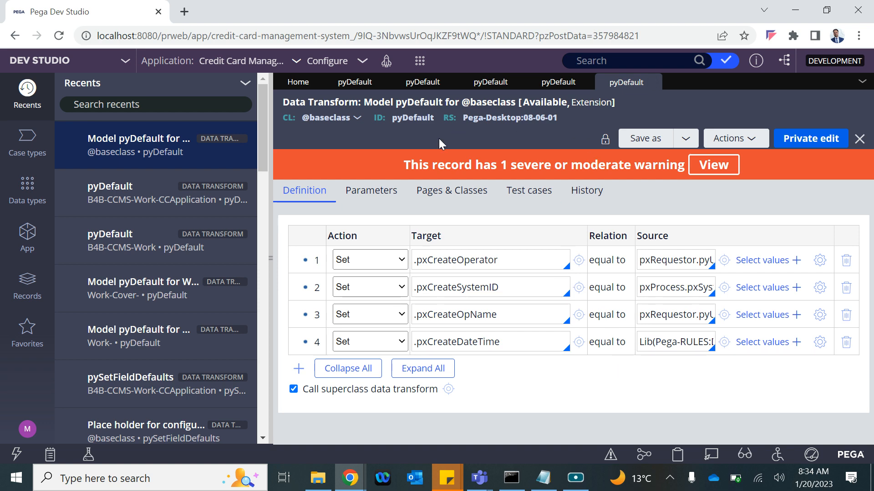
pyautogui.doubleClick(449, 315)
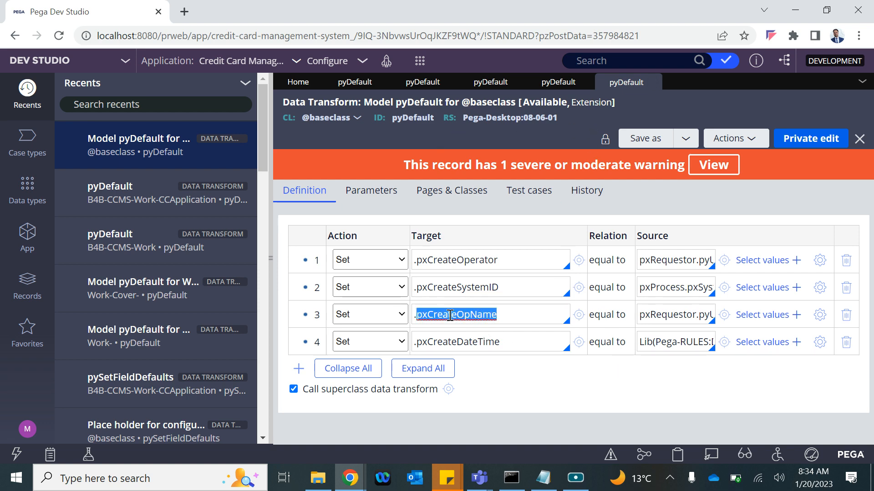
pyautogui.click(355, 82)
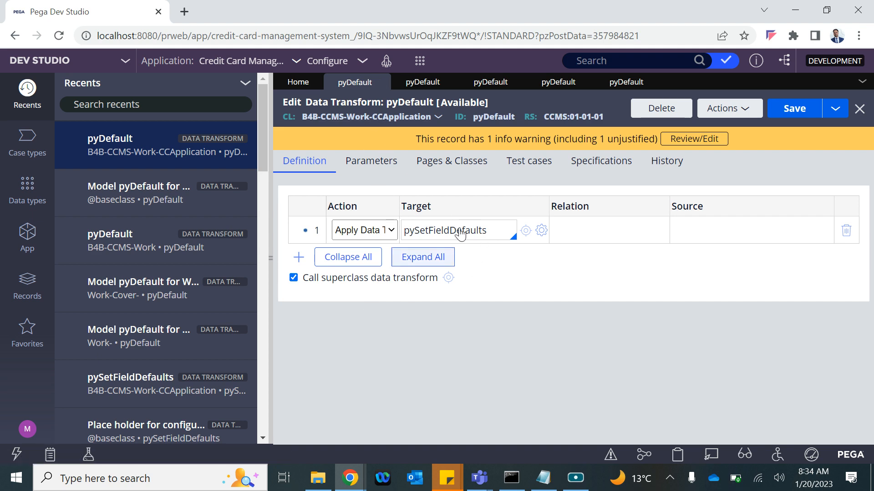
pyautogui.click(619, 83)
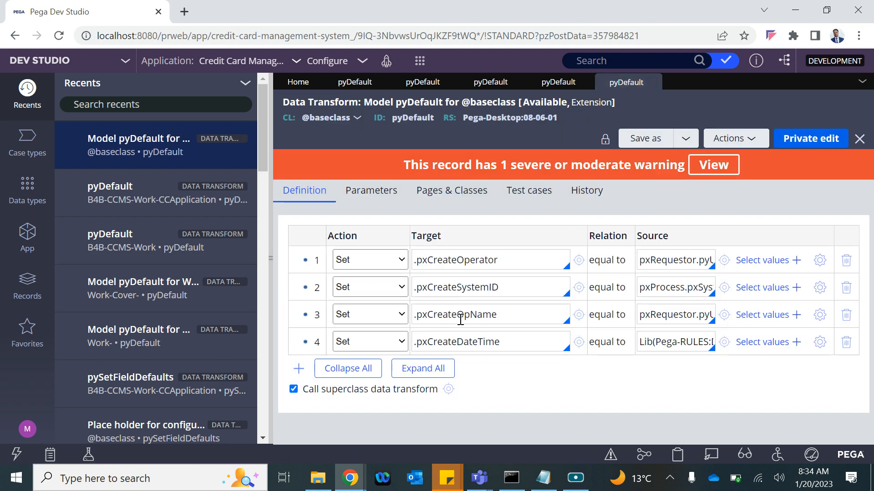
# Step: Point out CCApplication pyDefault's pySetFieldDefaults step and rule ID, then open B4B-CCMS-Work pyDefault
pyautogui.click(357, 85)
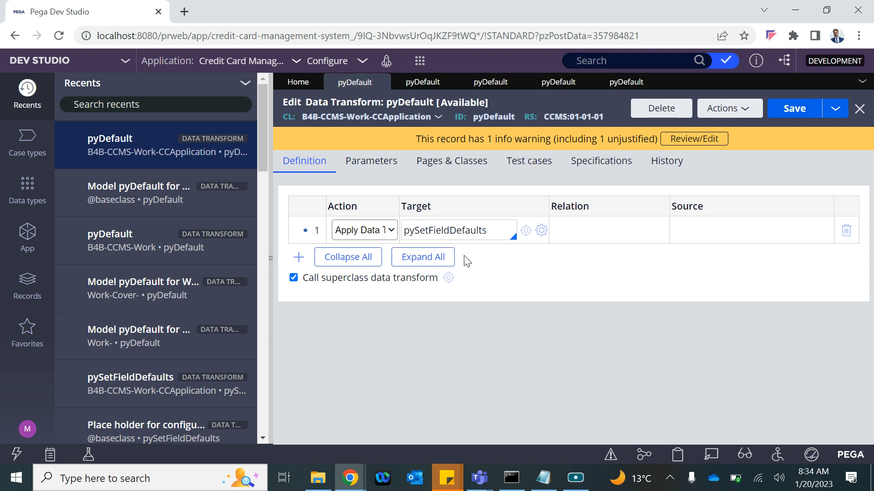
pyautogui.click(446, 231)
pyautogui.doubleClick(498, 116)
pyautogui.click(449, 278)
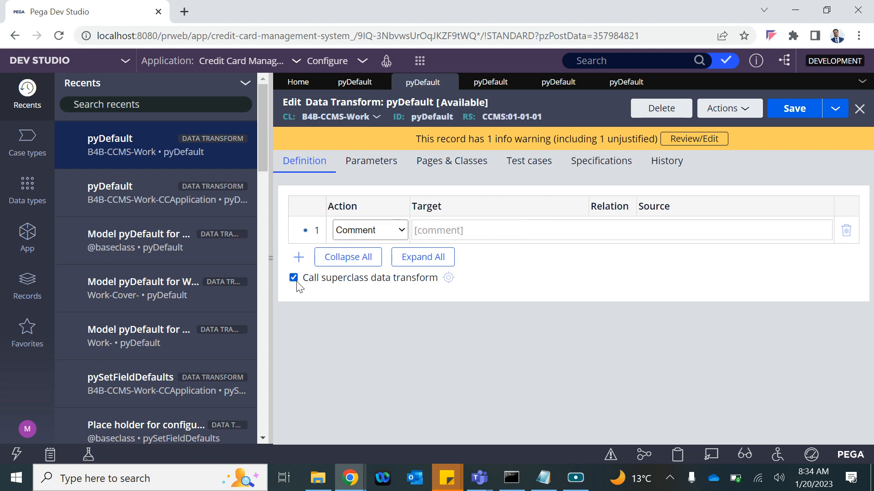
pyautogui.click(450, 278)
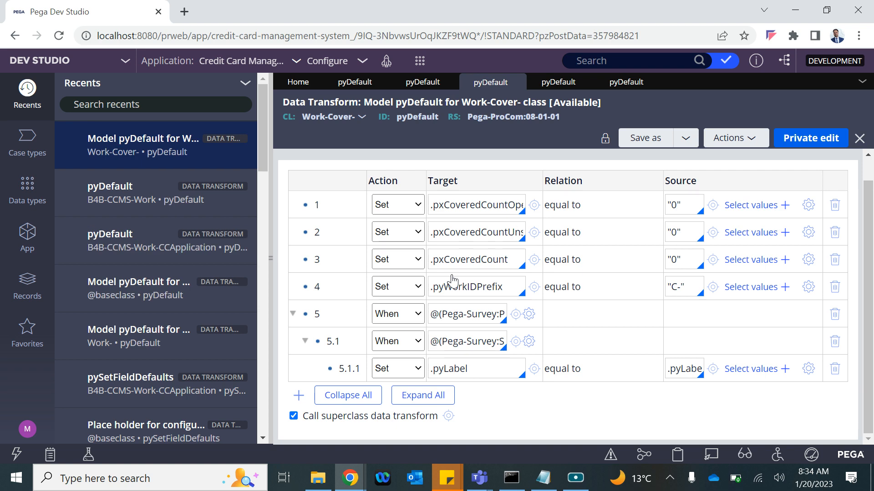
pyautogui.click(423, 82)
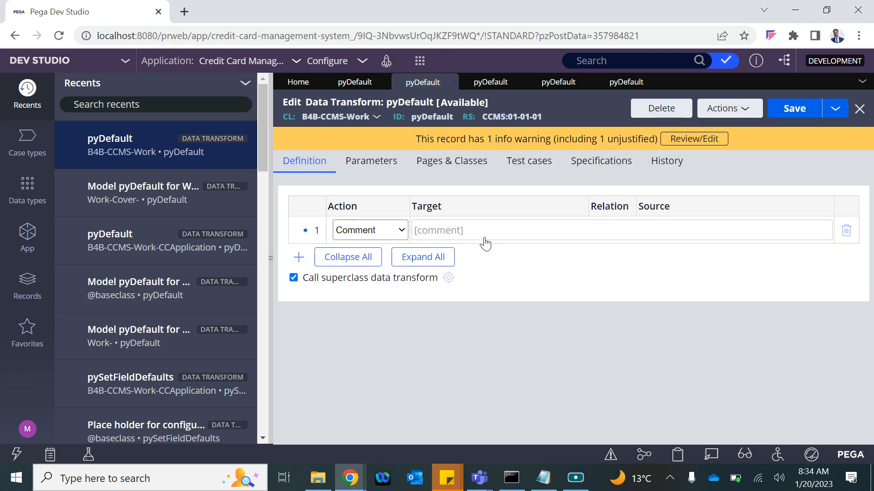
pyautogui.click(449, 278)
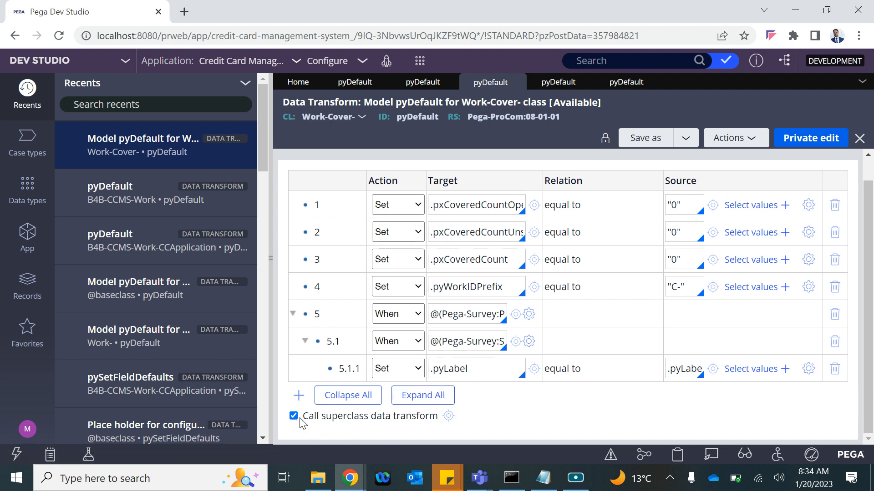
pyautogui.click(448, 415)
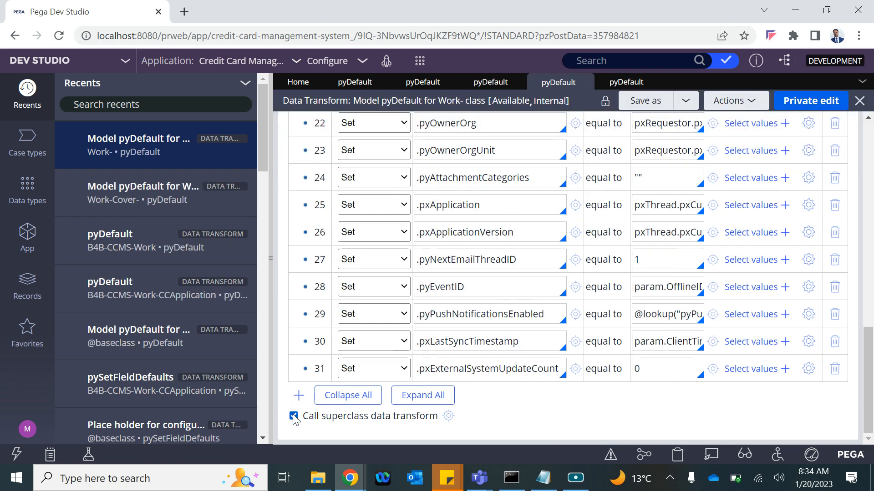
pyautogui.click(449, 416)
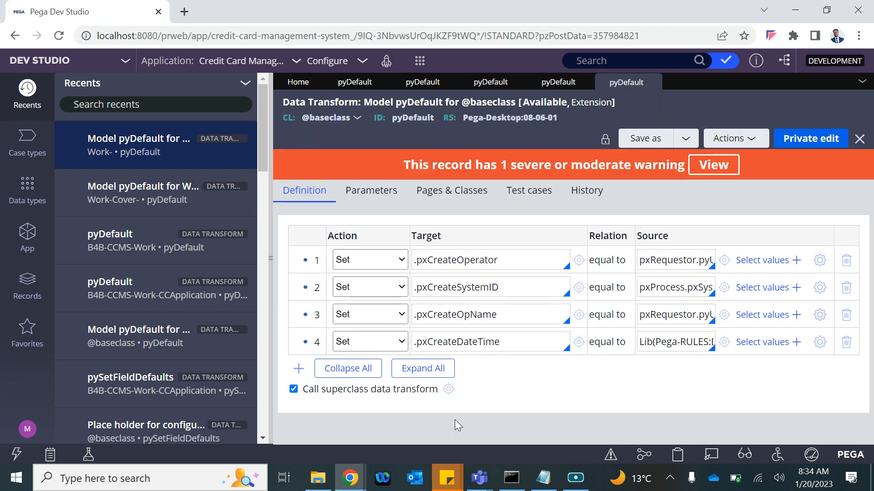
pyautogui.click(448, 389)
pyautogui.click(555, 128)
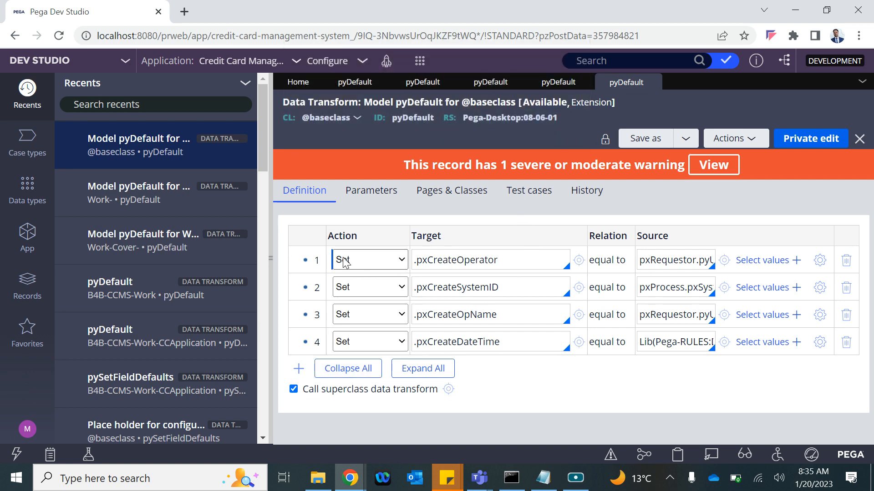
pyautogui.click(653, 82)
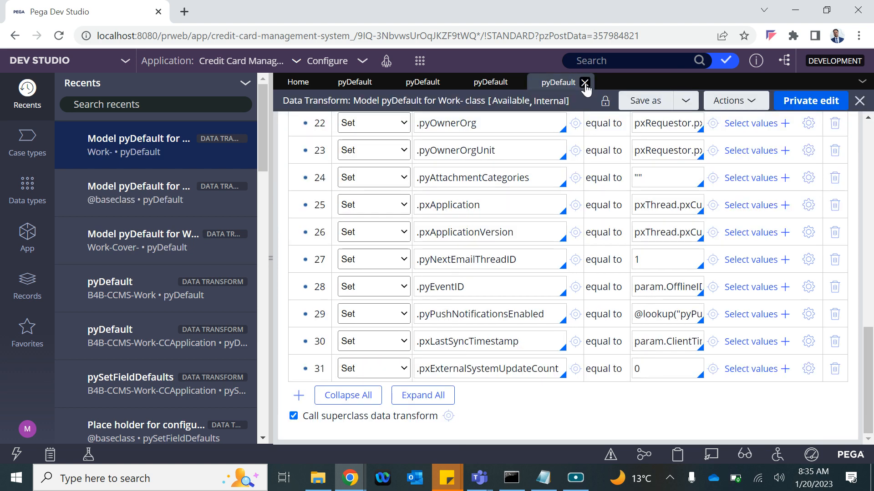
pyautogui.click(584, 82)
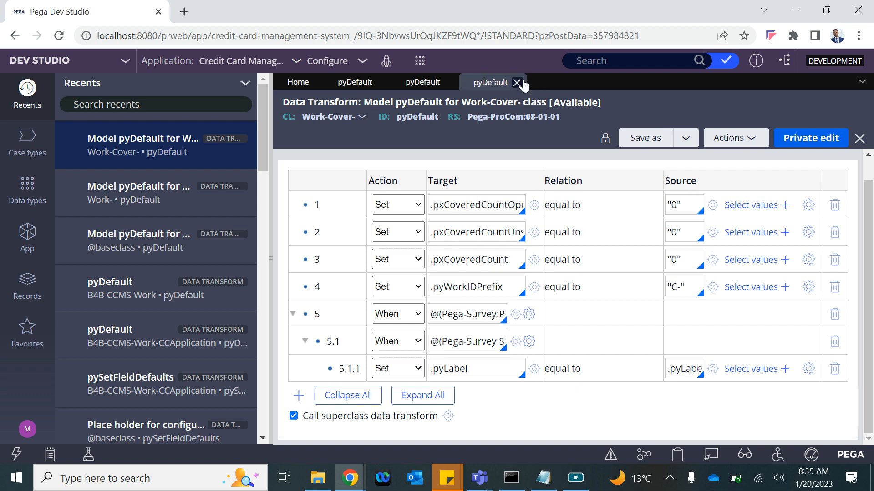
pyautogui.click(518, 82)
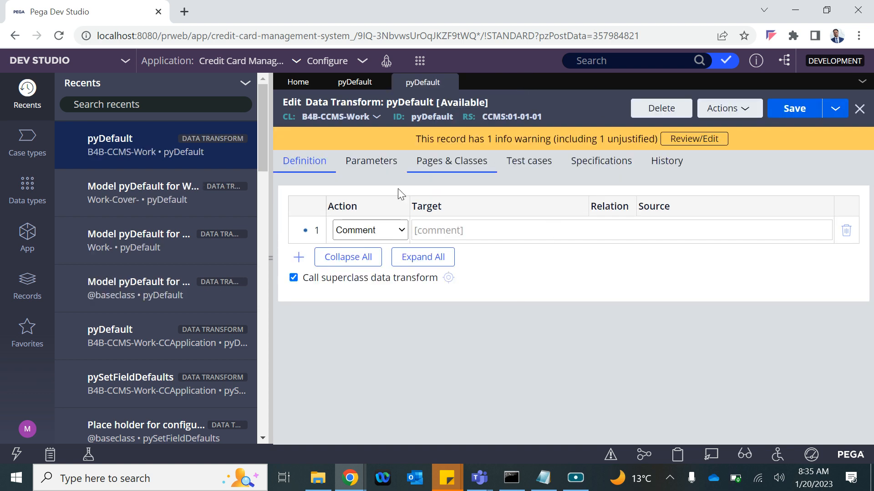
# Step: Close the B4B-CCMS-Work pyDefault tab and copy the 'Call superclass data transform' label
pyautogui.click(448, 83)
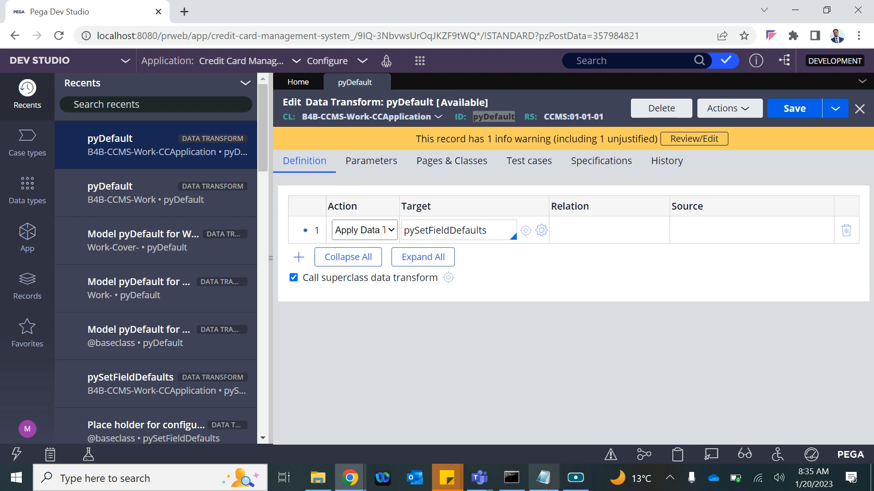
pyautogui.moveTo(438, 279); pyautogui.dragTo(306, 288)
pyautogui.hotkey('ctrl', 'c')
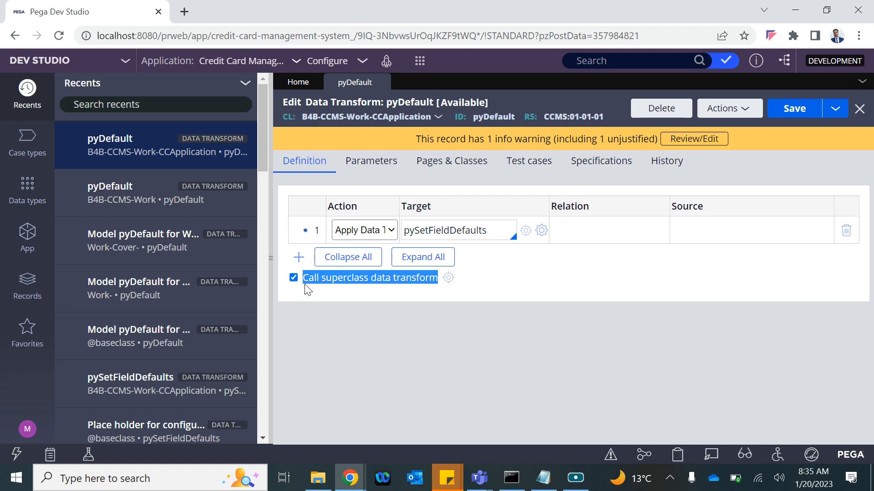
# Step: Paste 'Call superclass data transform' onto line 9 of the notes and add a new line after line 11
pyautogui.click(543, 478)
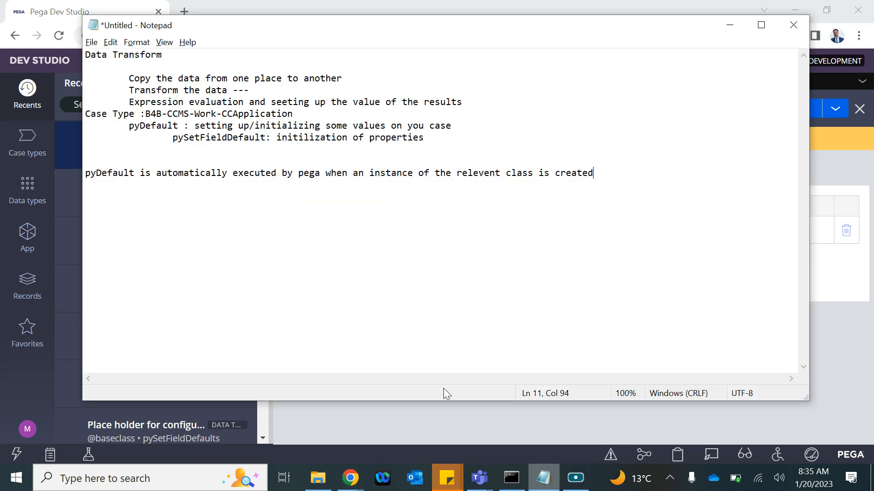
pyautogui.click(102, 154)
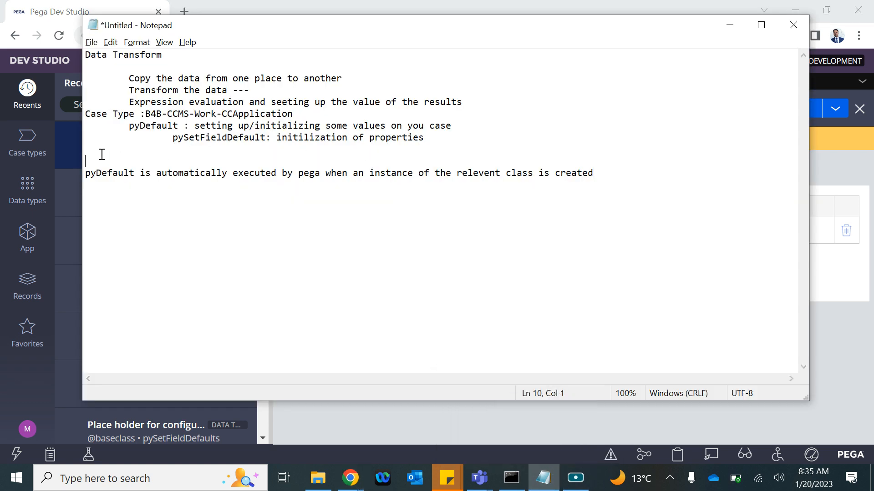
pyautogui.hotkey('ctrl', 'v')
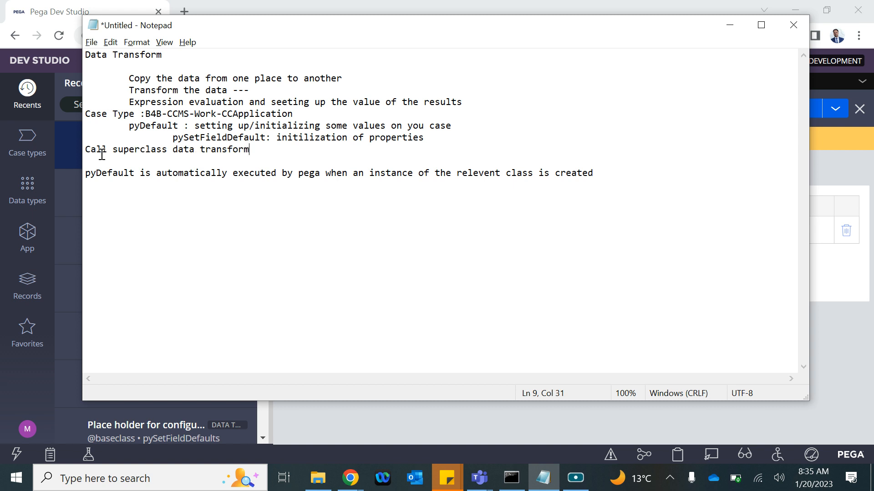
pyautogui.hotkey('ctrl', 's')
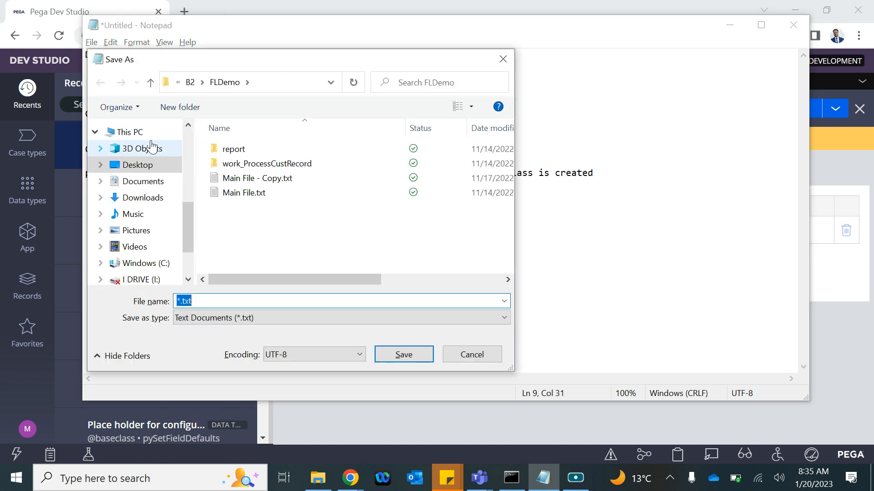
pyautogui.click(475, 354)
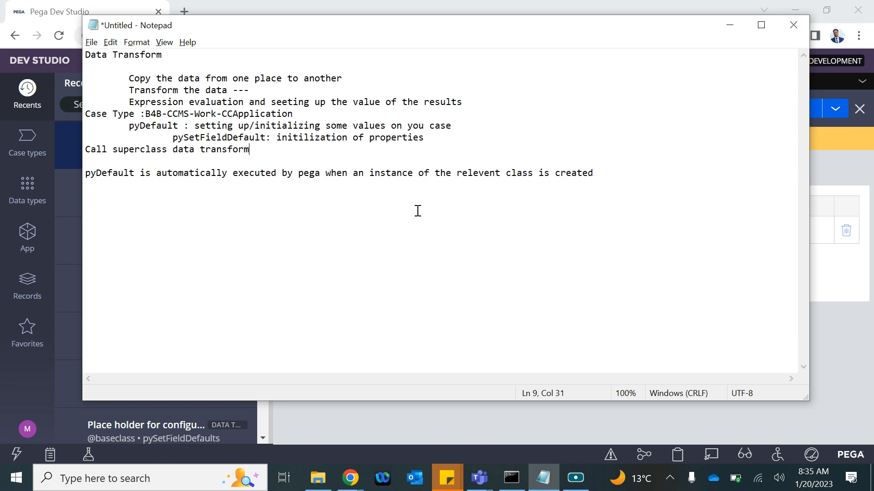
pyautogui.click(605, 178)
pyautogui.press('Return')
# Step: Type a 'Data Tranform Calls:' list: Flow Action pre and post actions, Flow Connector, From Action on any control
pyautogui.hotkey('alt', 'Tab')
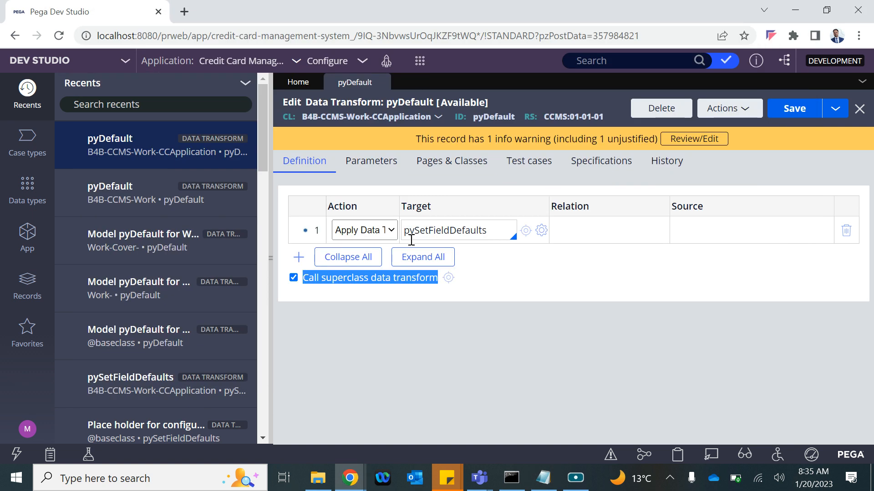
pyautogui.hotkey('alt', 'Tab')
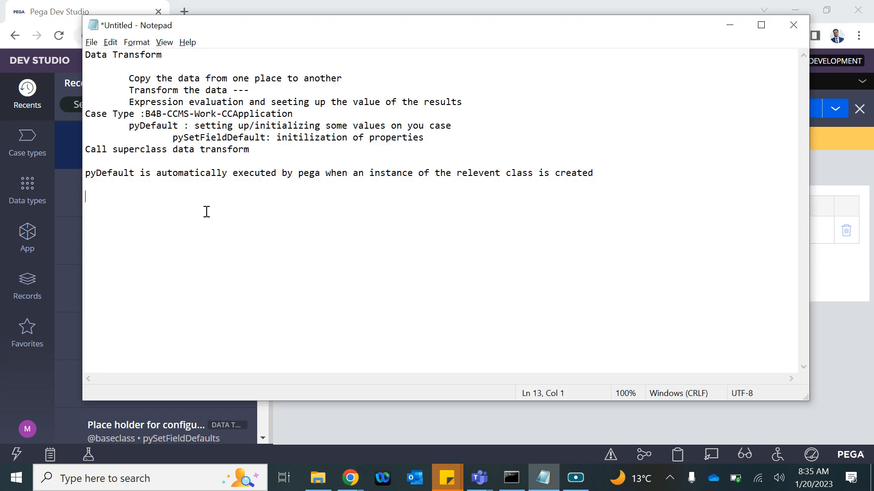
pyautogui.write('Data Tranform Calls ')
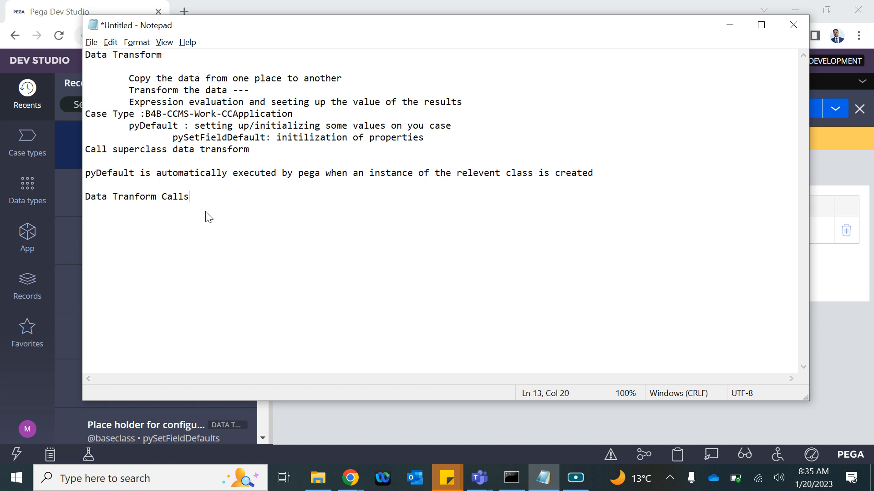
pyautogui.write(':')
pyautogui.write('Flow')
pyautogui.write(' Action')
pyautogui.write(': p')
pyautogui.press('BackSpace')
pyautogui.write('pre and po')
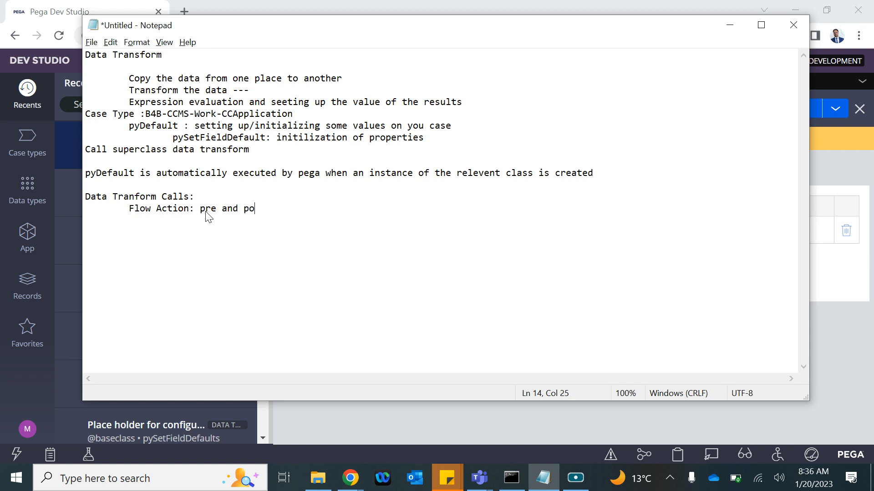
pyautogui.write('st actions')
pyautogui.write('Flow Co')
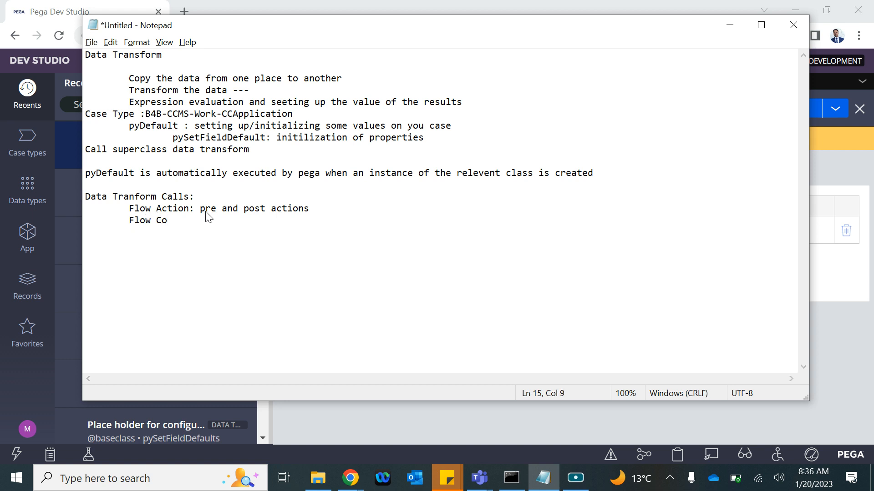
pyautogui.write('nnector')
pyautogui.write('Fros')
pyautogui.press('BackSpace')
pyautogui.write(',')
pyautogui.press('BackSpace')
pyautogui.write('m Acti')
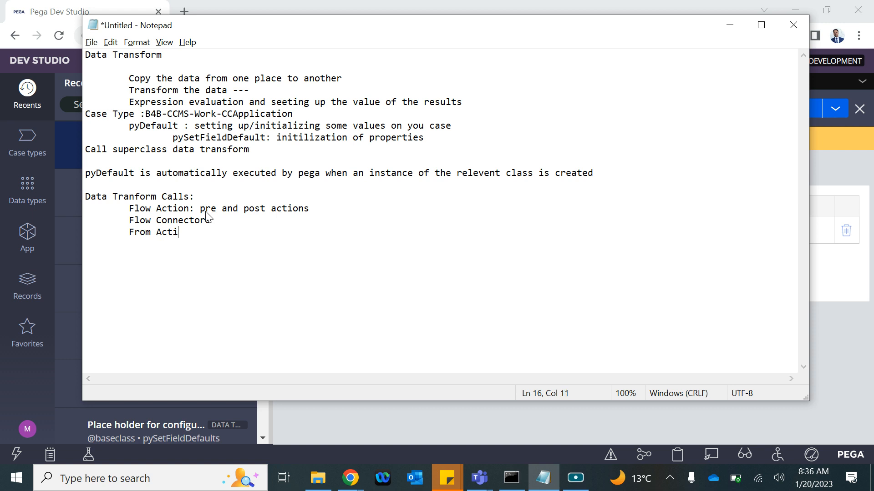
pyautogui.write('on on any control')
# Step: Open the CC Application case from recents and its pending assignment form
pyautogui.hotkey('alt', 'Tab')
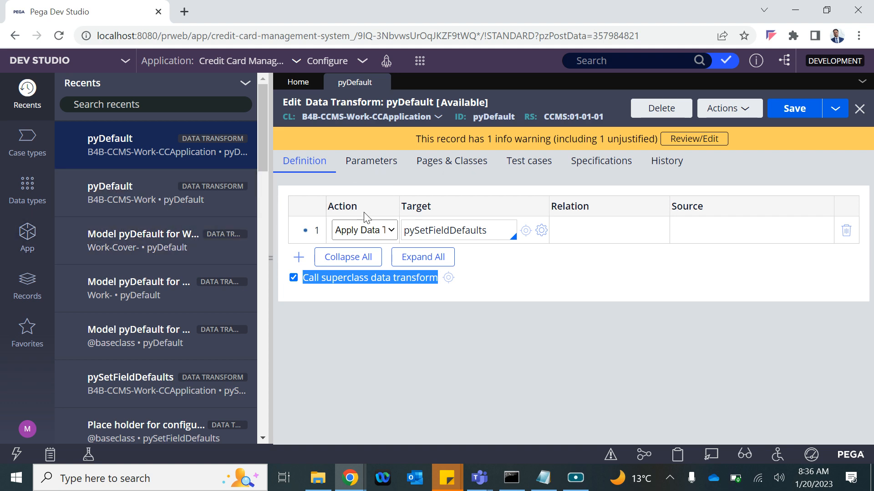
pyautogui.scroll(-8, 153, 315)
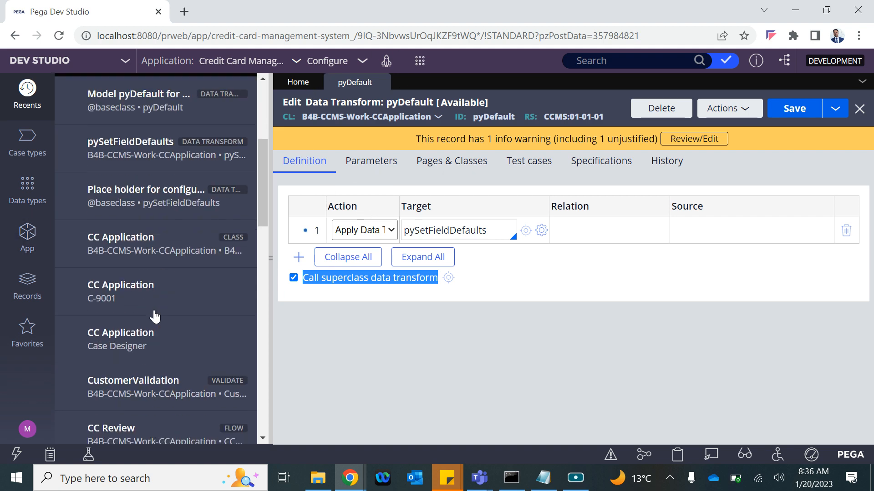
pyautogui.scroll(5, 155, 316)
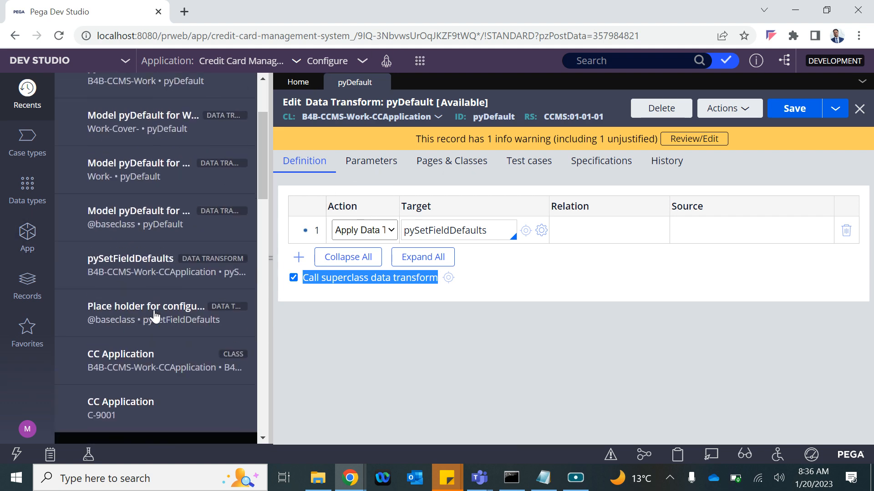
pyautogui.scroll(3, 161, 300)
pyautogui.scroll(-3, 165, 321)
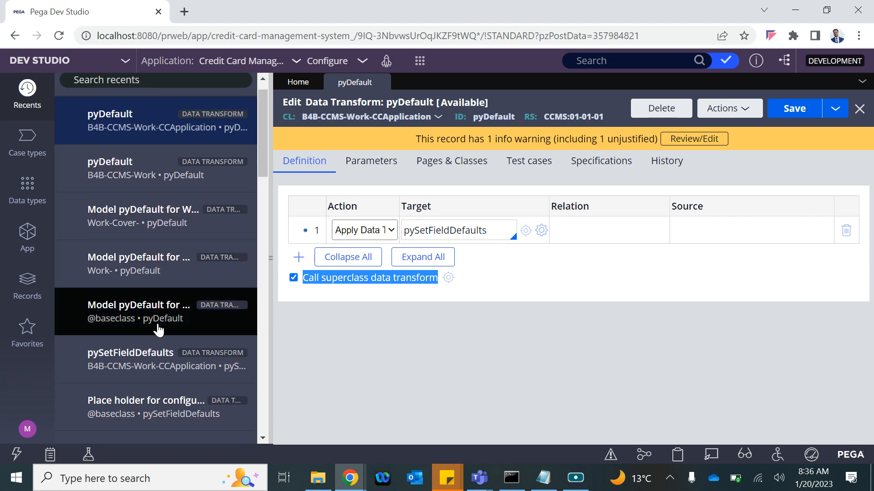
pyautogui.scroll(-1, 156, 332)
pyautogui.click(146, 331)
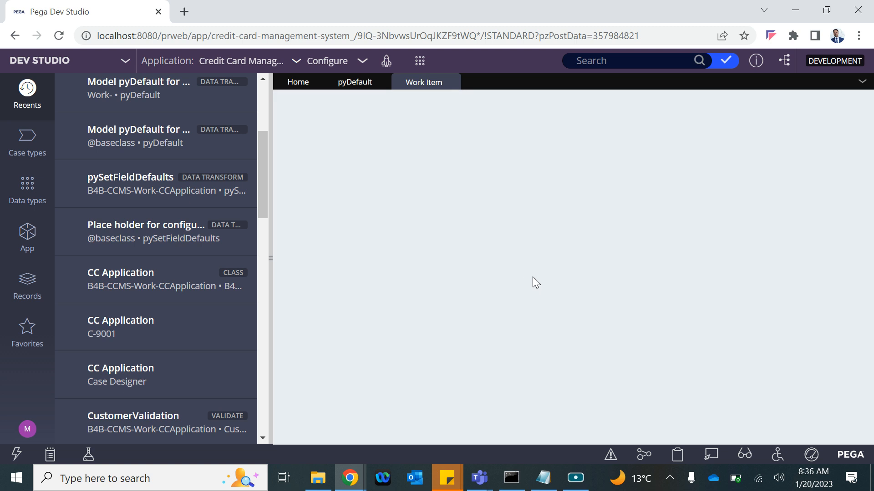
pyautogui.click(785, 190)
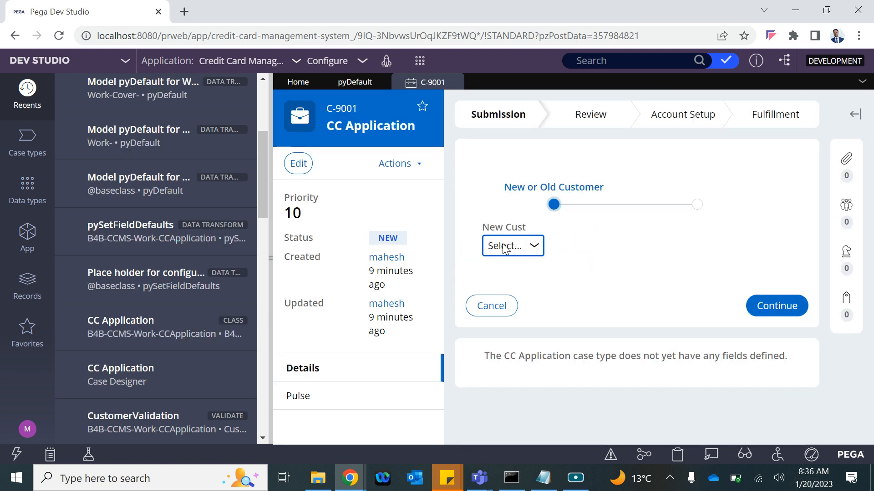
# Step: Set New Cust to Yes, then No, then back to Yes so a Cust ID appears
pyautogui.click(503, 250)
pyautogui.click(496, 276)
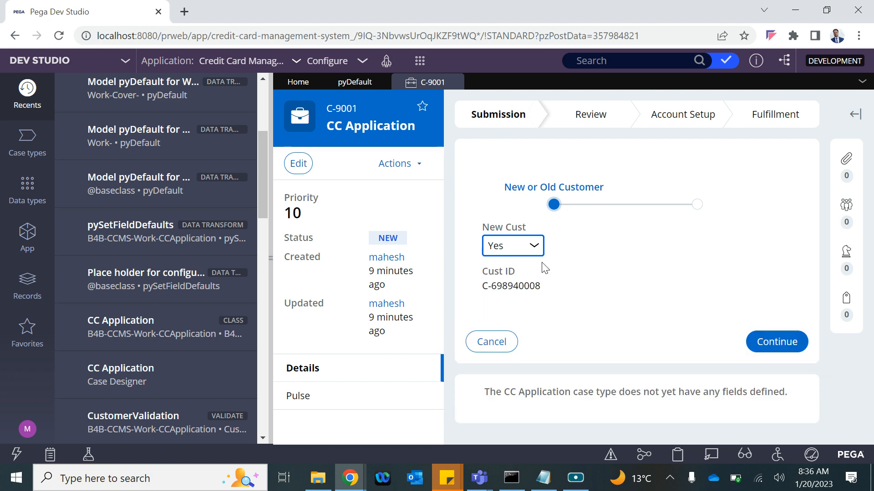
pyautogui.click(535, 249)
pyautogui.click(500, 290)
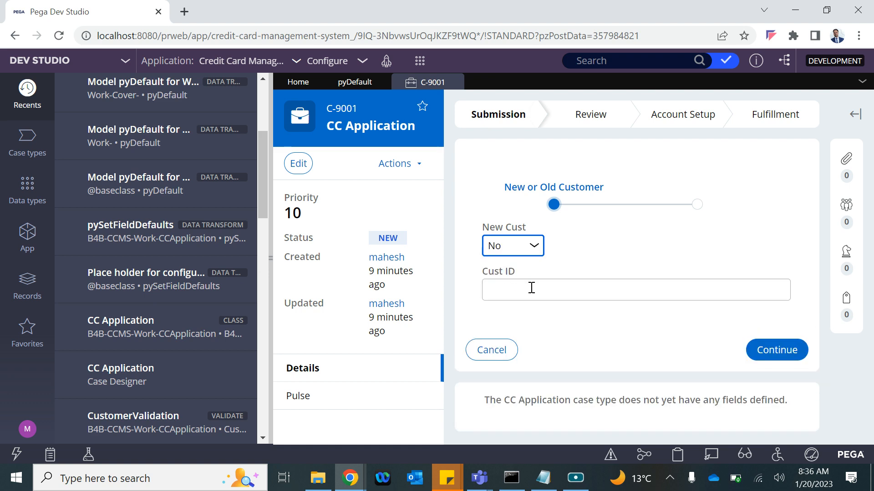
pyautogui.click(531, 245)
pyautogui.click(511, 277)
# Step: Add 'From another data transform' to the calls list, then view the pyDefault rule
pyautogui.hotkey('alt', 'Tab')
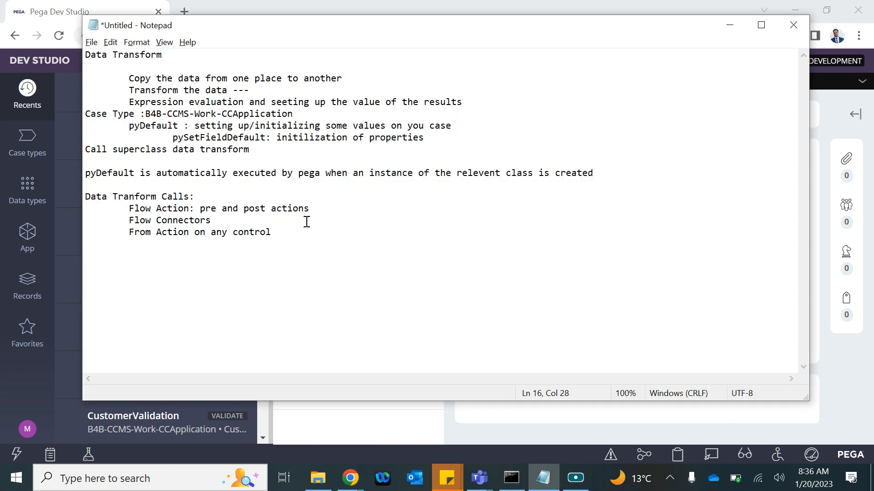
pyautogui.press('Return')
pyautogui.write('From another data')
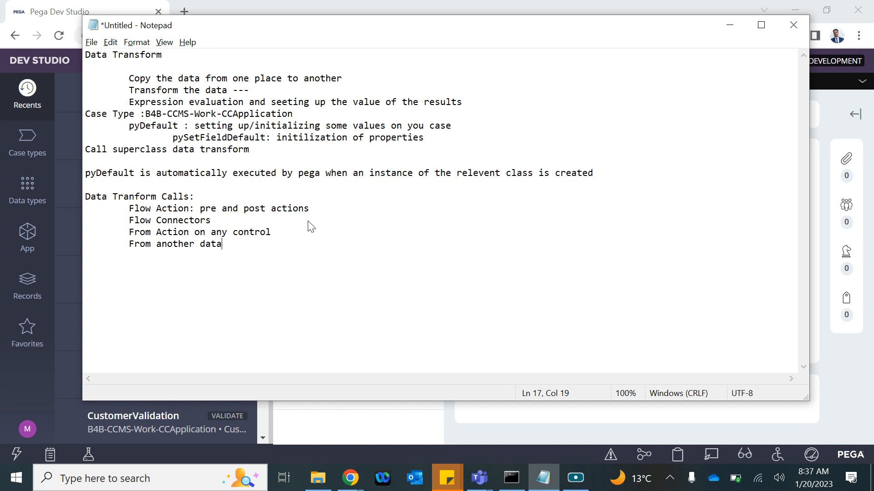
pyautogui.write(' transform')
pyautogui.hotkey('alt', 'Tab')
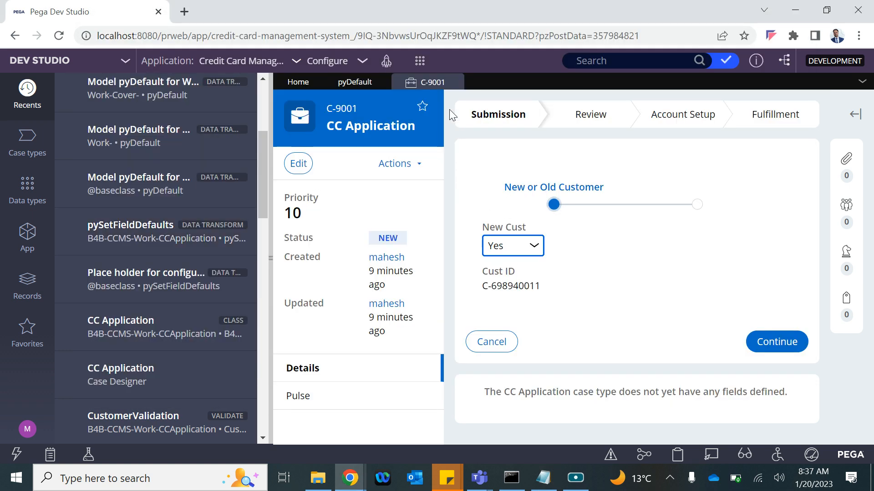
pyautogui.click(355, 82)
# Step: Add the lines 'From data page as source or resuets/reponse DT' and '---- and so on'
pyautogui.hotkey('alt', 'Tab')
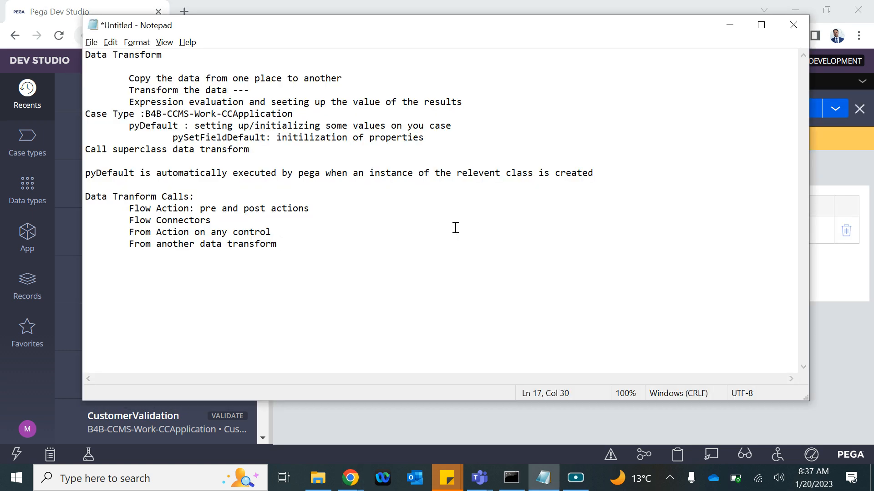
pyautogui.press('Return')
pyautogui.write('From data page as sou')
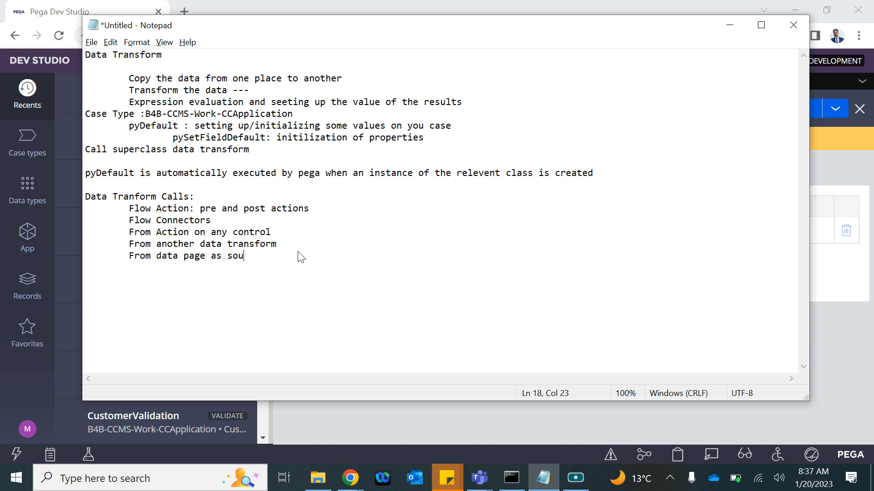
pyautogui.write('rce or ')
pyautogui.write('res')
pyautogui.write('uets')
pyautogui.write('/reponse ')
pyautogui.write('DT')
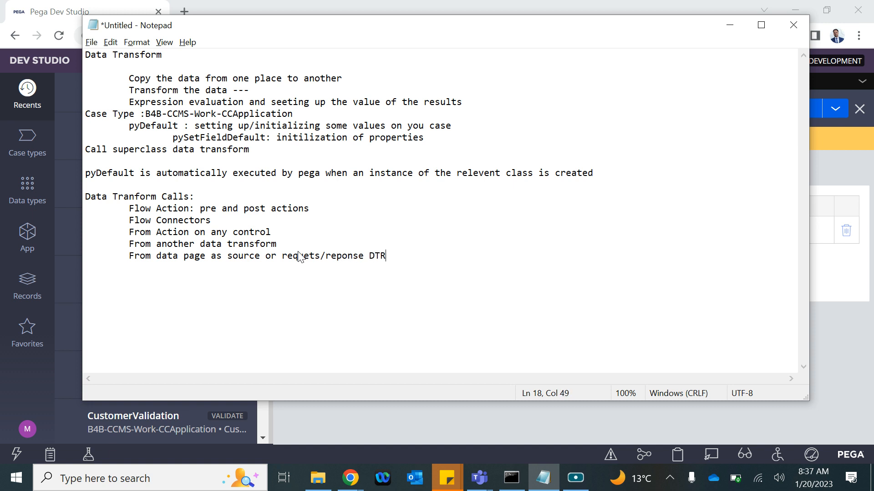
pyautogui.press('Return')
pyautogui.write('---- and so on ..')
# Step: Open the CCReview flow under CCApplication > Process > Flow in the App explorer
pyautogui.hotkey('alt', 'Tab')
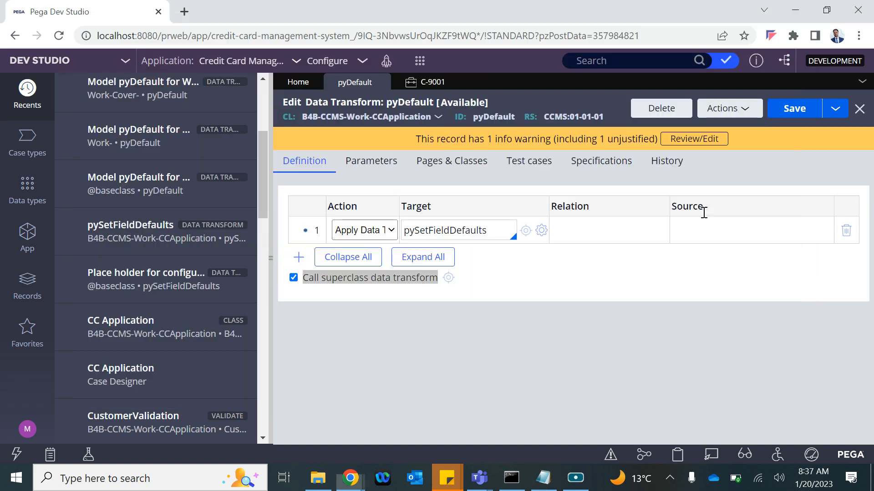
pyautogui.click(27, 237)
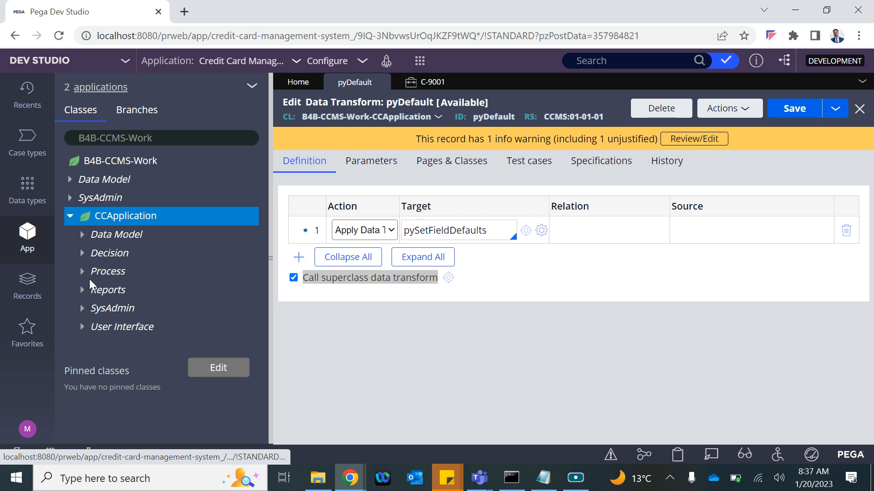
pyautogui.click(89, 278)
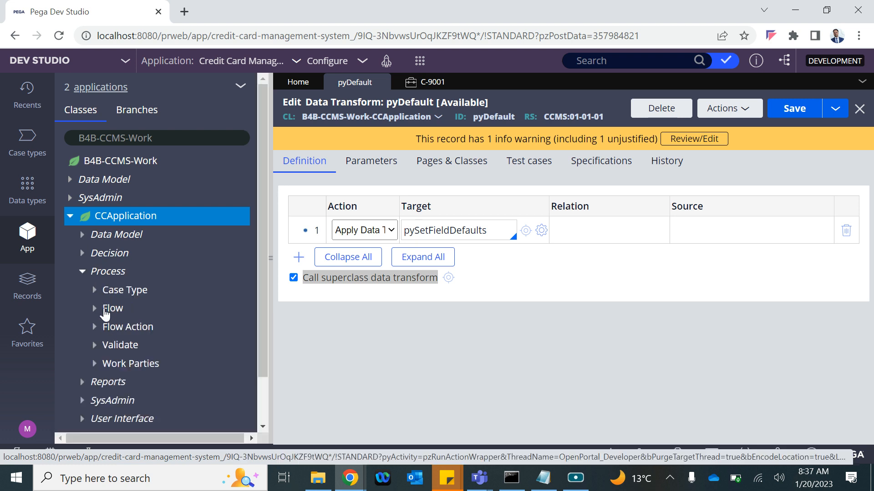
pyautogui.click(104, 310)
pyautogui.click(143, 327)
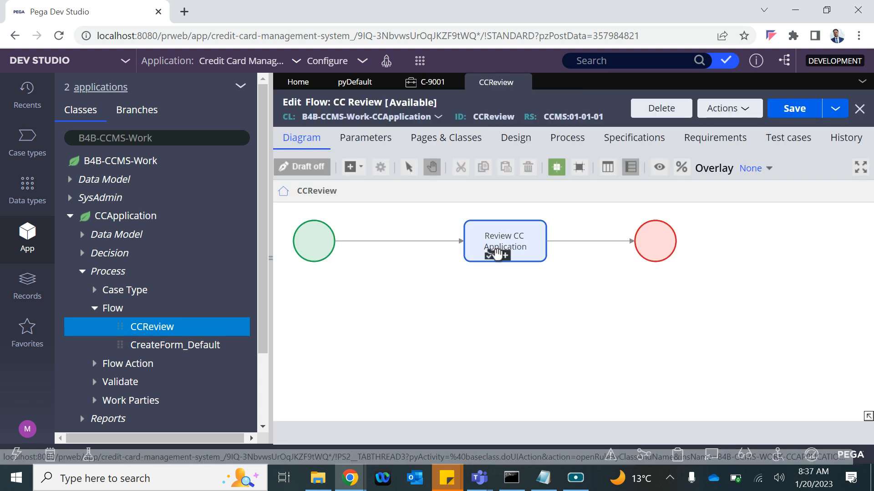
# Step: Check the start connector's Apply data transform option, cancel without changes, and close CCReview
pyautogui.click(414, 242)
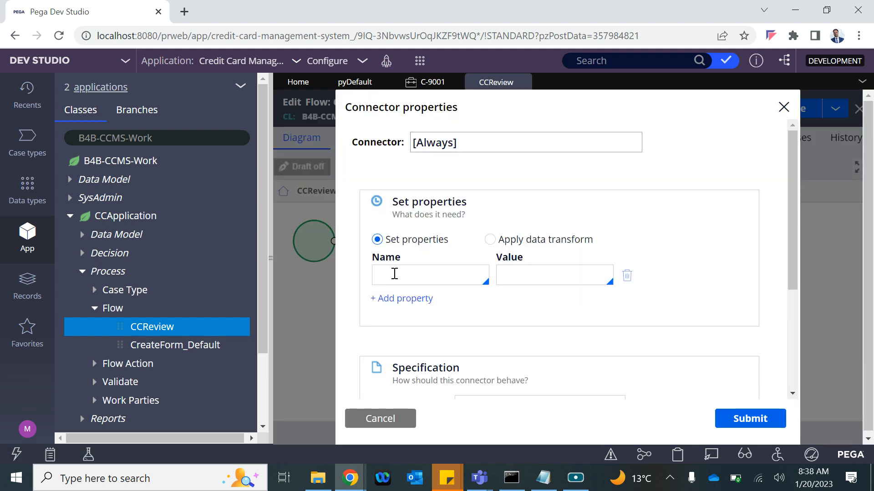
pyautogui.click(491, 239)
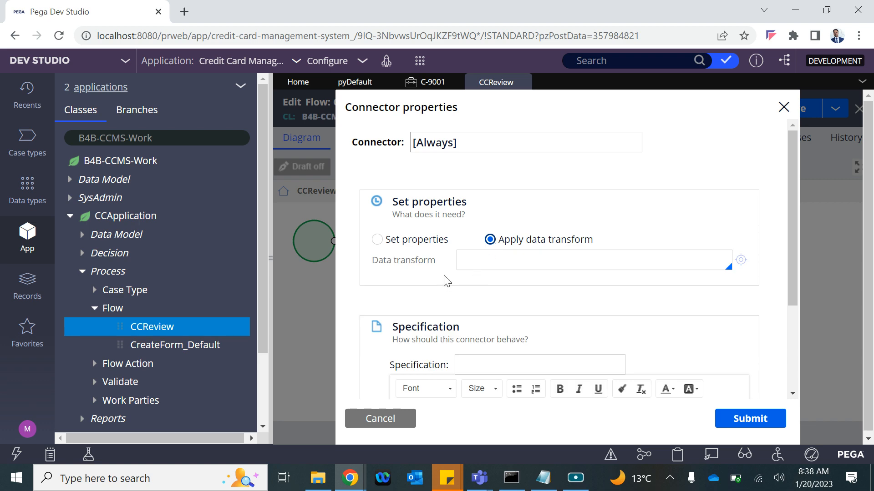
pyautogui.scroll(-3, 486, 265)
pyautogui.scroll(3, 486, 265)
pyautogui.click(377, 419)
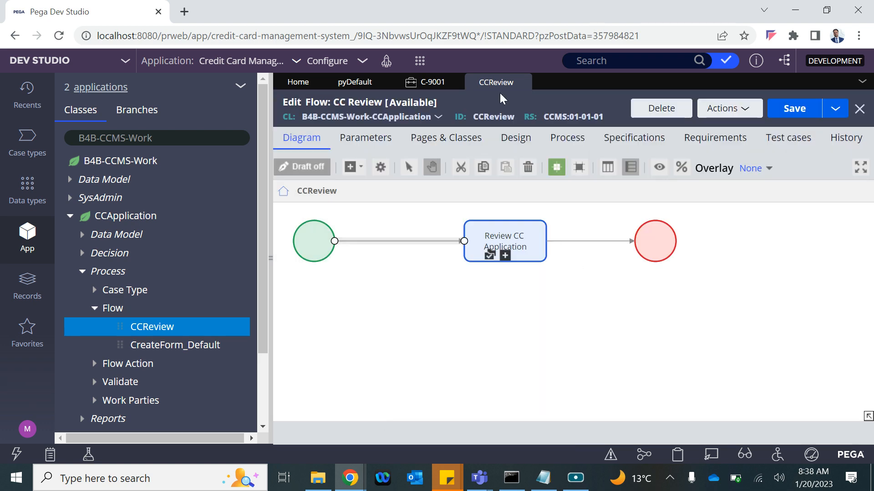
pyautogui.click(523, 84)
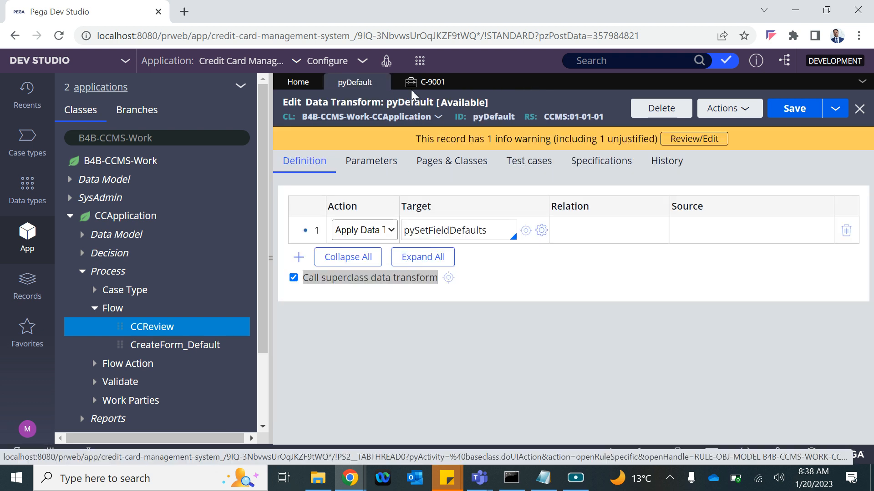
# Step: Highlight the data transform definition, pySetFieldDefault and Call superclass data transform lines
pyautogui.hotkey('alt', 'Tab')
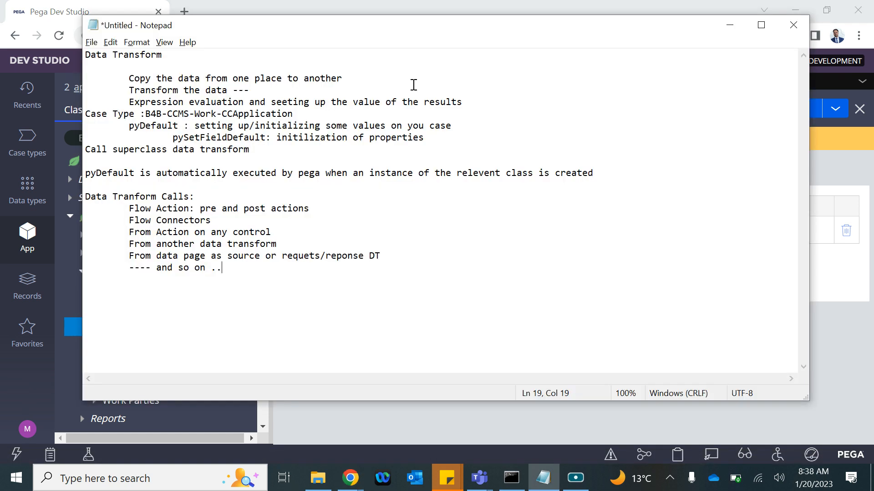
pyautogui.moveTo(134, 74); pyautogui.dragTo(309, 117)
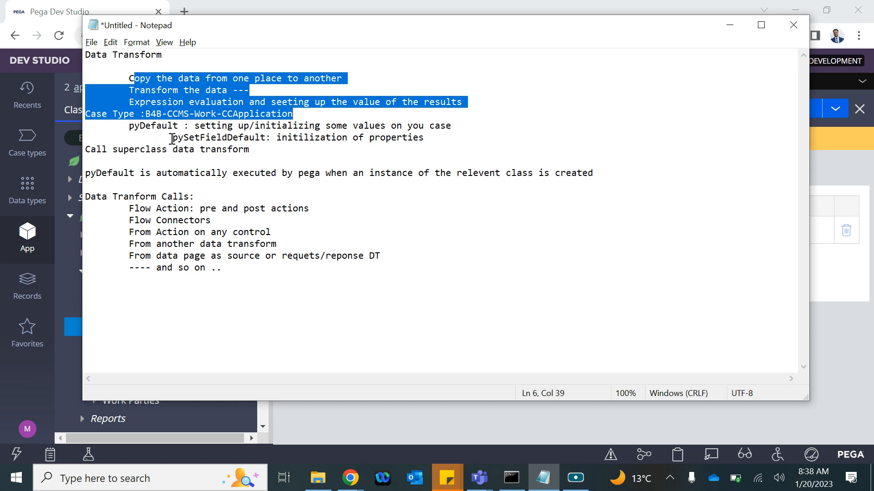
pyautogui.moveTo(172, 138); pyautogui.dragTo(257, 138)
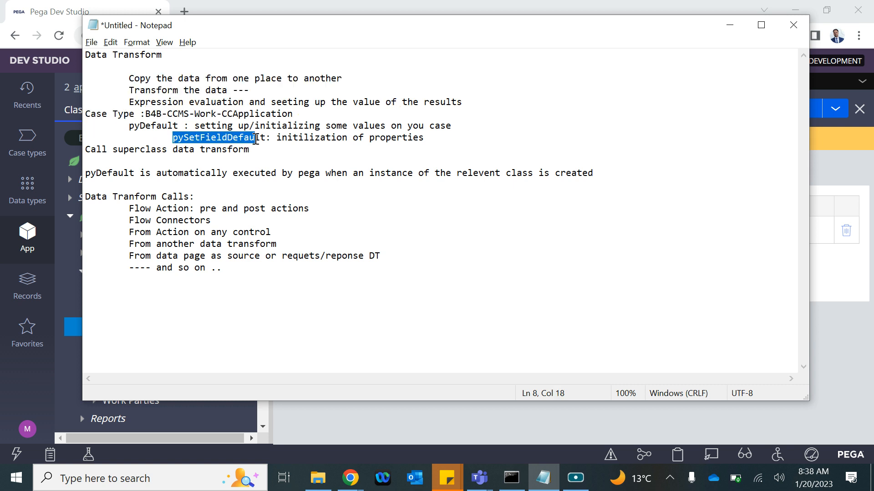
pyautogui.click(256, 139)
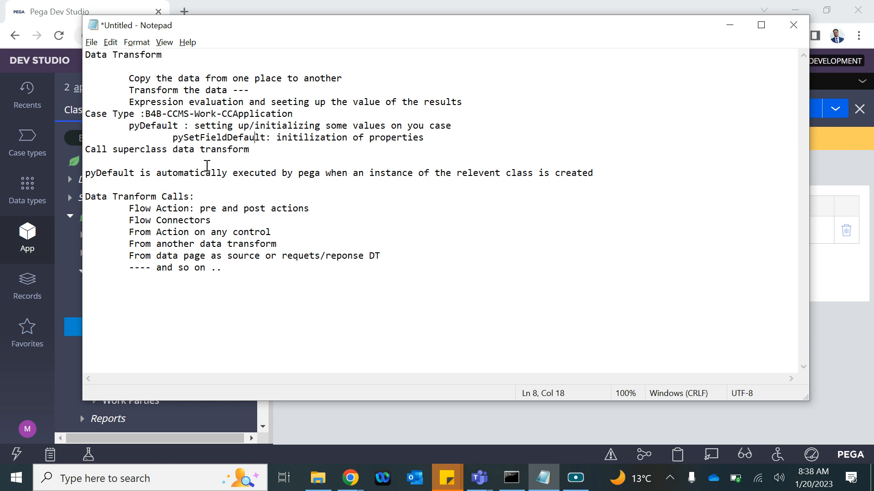
pyautogui.moveTo(250, 150); pyautogui.dragTo(85, 149)
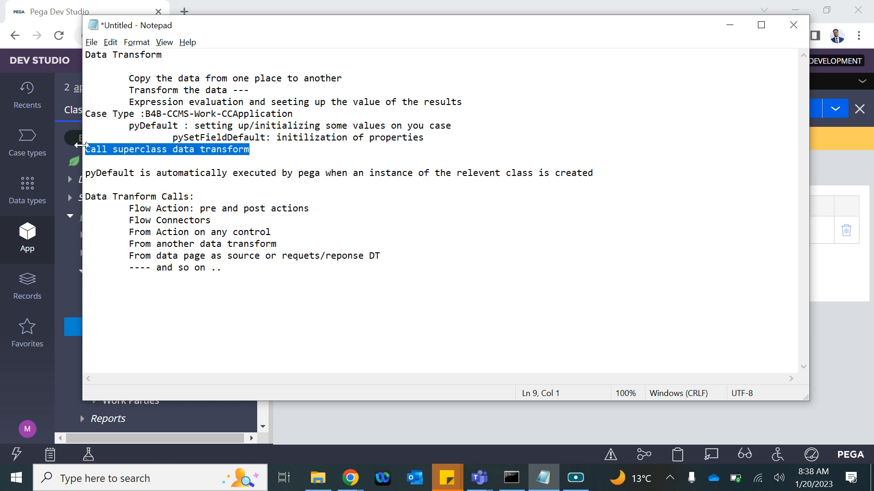
pyautogui.doubleClick(247, 139)
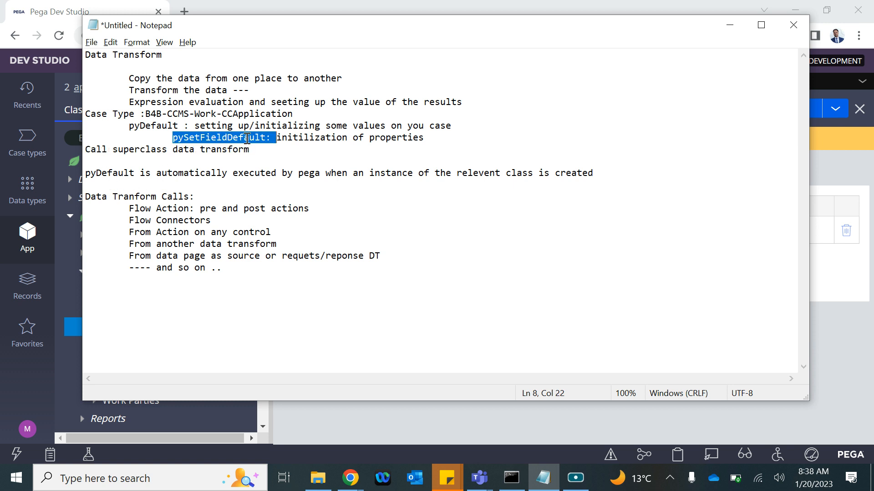
pyautogui.moveTo(253, 151); pyautogui.dragTo(210, 174)
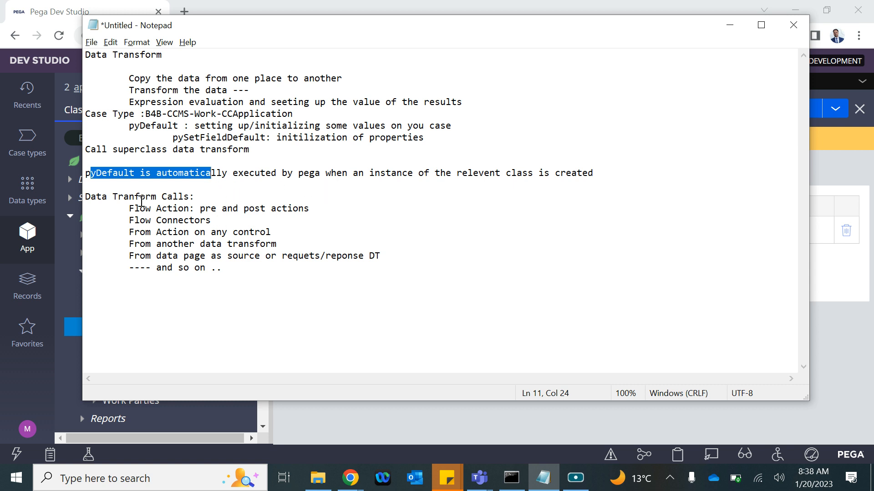
# Step: Highlight the Data Tranform Calls list and its call sources
pyautogui.moveTo(86, 198); pyautogui.dragTo(191, 210)
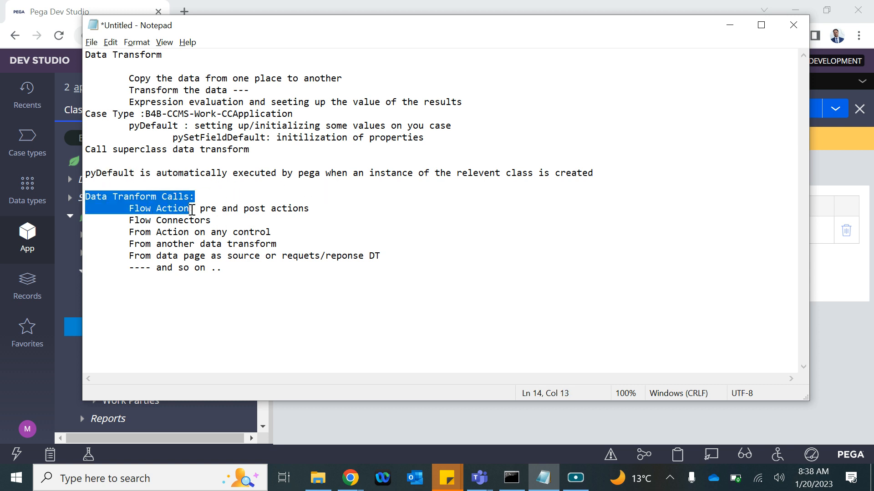
pyautogui.click(149, 221)
pyautogui.moveTo(123, 207); pyautogui.dragTo(388, 285)
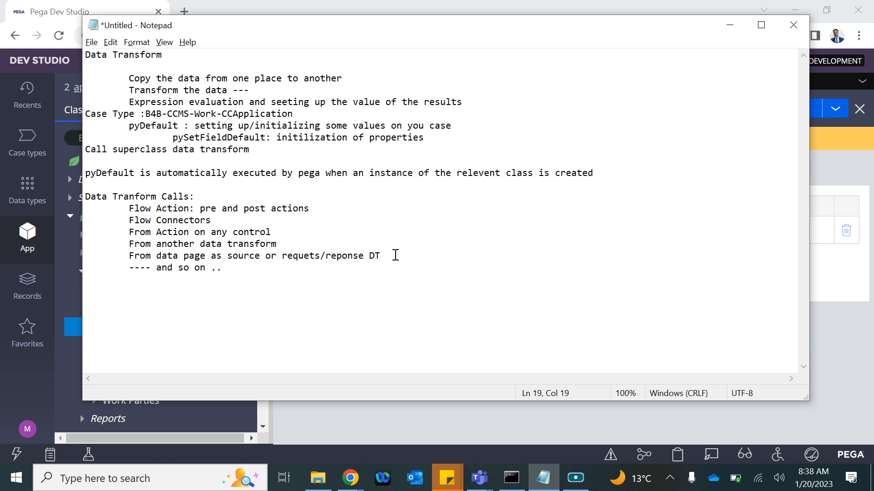
pyautogui.moveTo(396, 255); pyautogui.dragTo(64, 198)
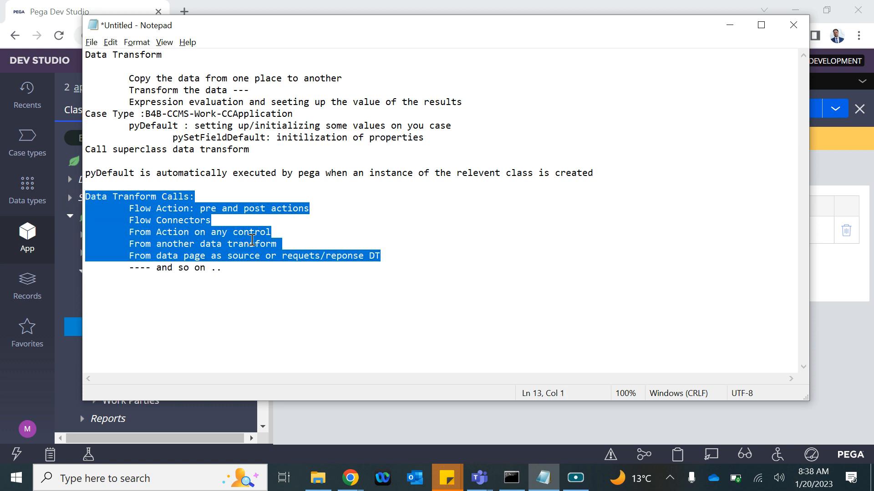
pyautogui.click(267, 245)
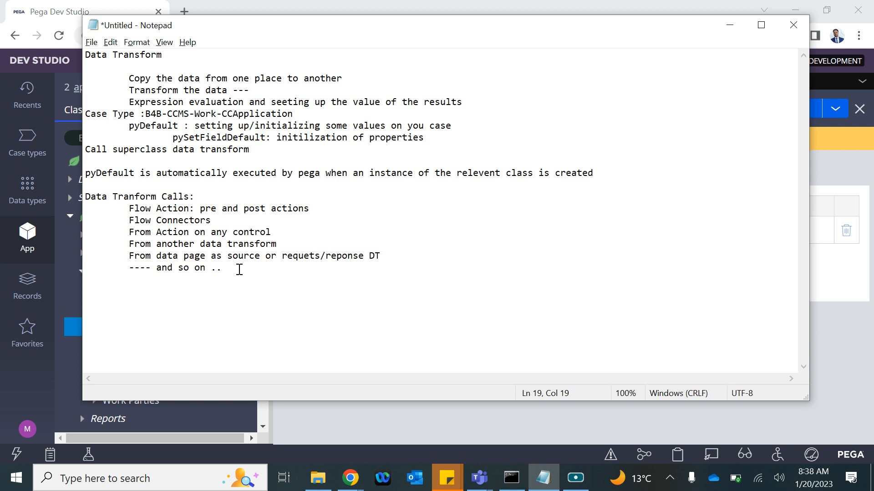
# Step: Add an 'Actions in DT' heading below the Notepad notes and return to Pega Dev Studio
pyautogui.press('Return')
pyautogui.write('Actions in DT')
pyautogui.hotkey('alt', 'Tab')
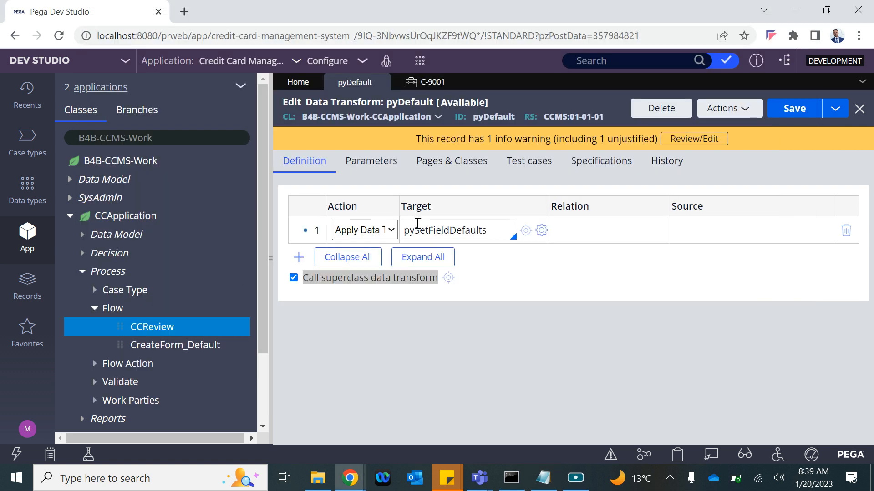
# Step: Add a second Set step targeting .Customer to pyDefault, then open pySetFieldDefaults for reference
pyautogui.click(269, 259)
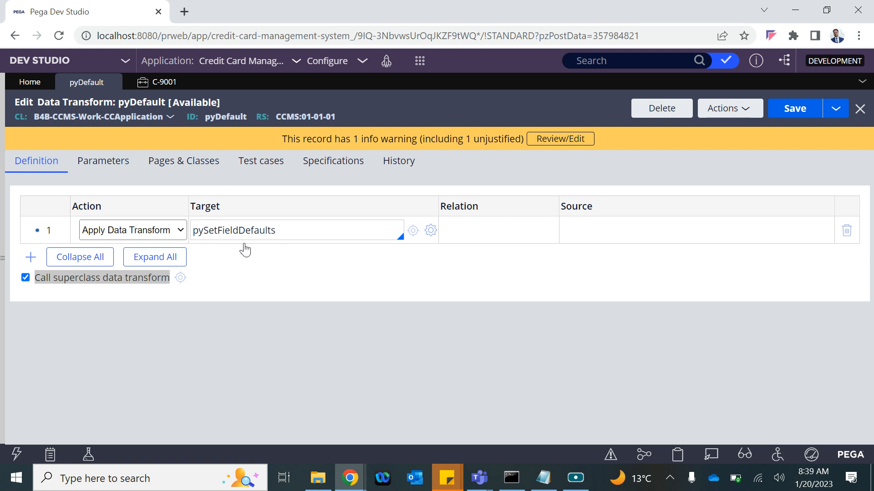
pyautogui.click(287, 227)
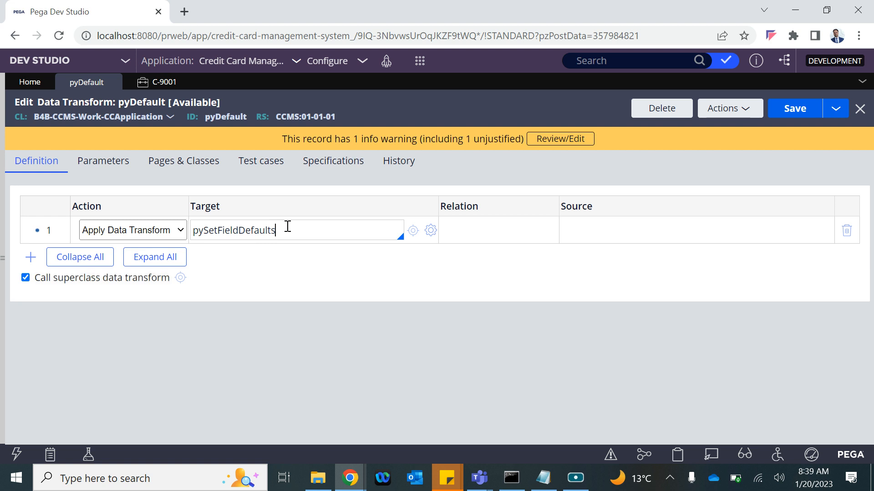
pyautogui.press('Return')
pyautogui.click(123, 257)
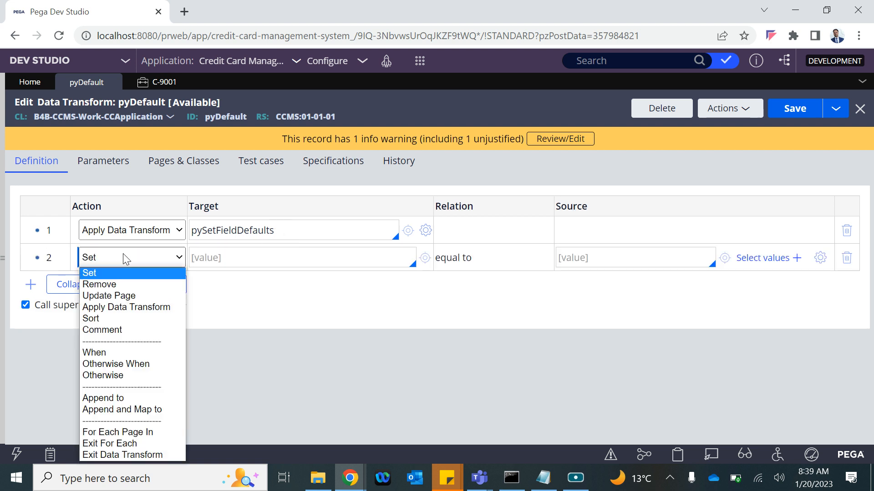
pyautogui.click(91, 275)
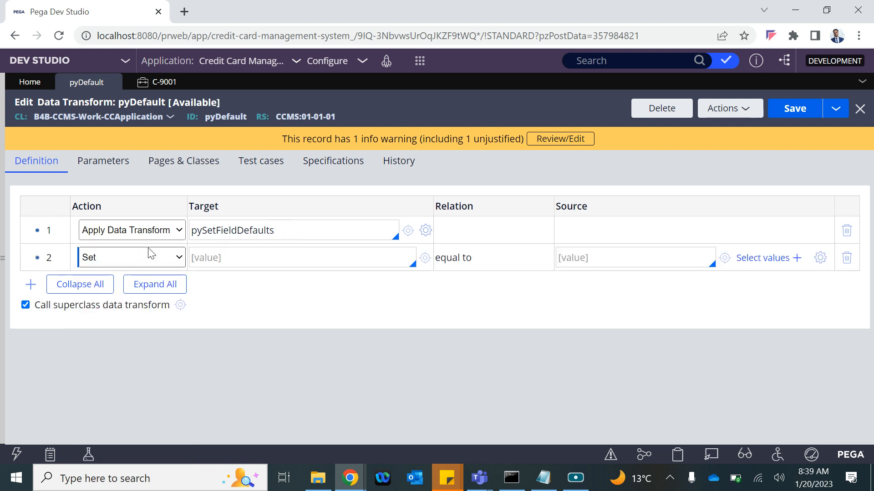
pyautogui.click(238, 248)
pyautogui.write('.')
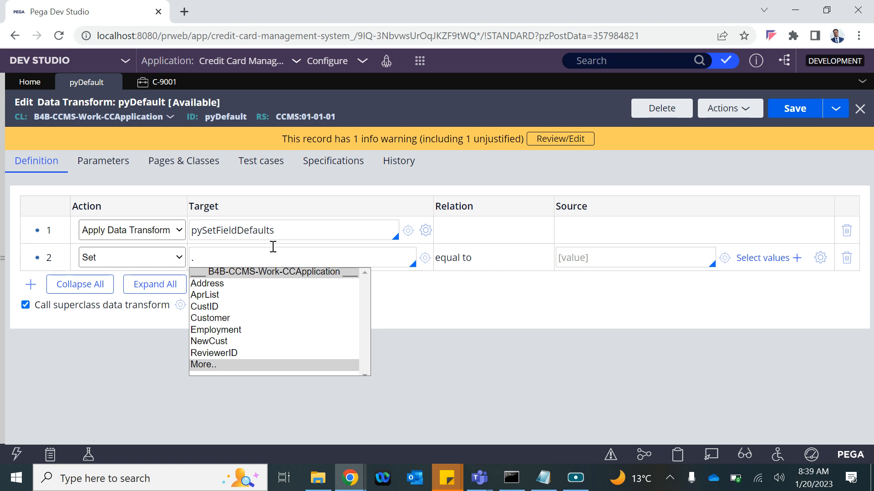
pyautogui.click(203, 319)
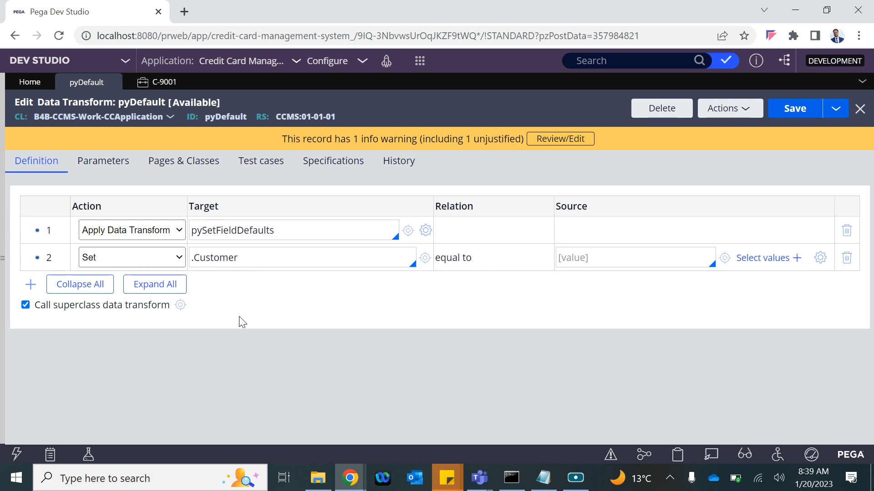
pyautogui.click(408, 231)
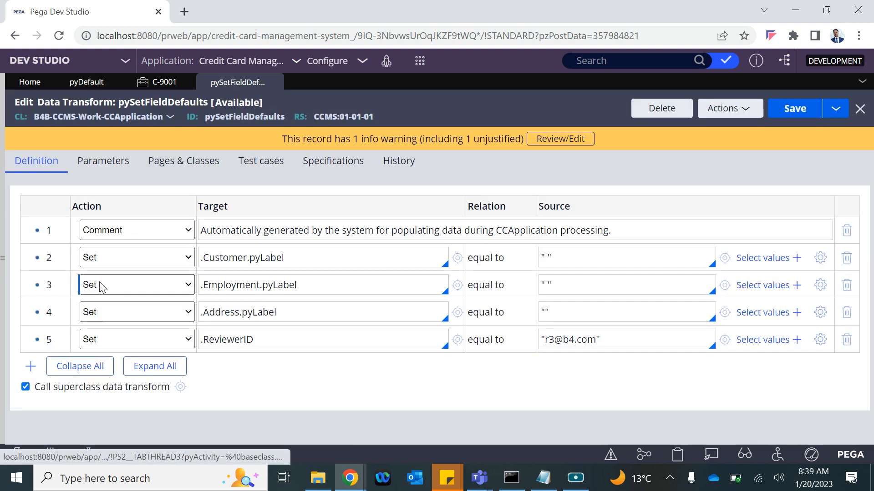
# Step: Inspect the .Customer.pyLabel target and its source value in pySetFieldDefaults
pyautogui.click(228, 258)
pyautogui.doubleClick(212, 258)
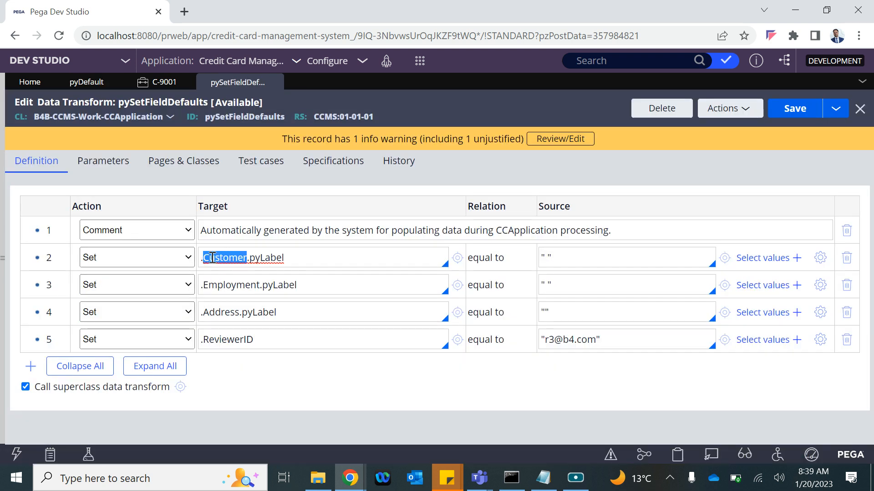
pyautogui.click(296, 265)
pyautogui.click(590, 264)
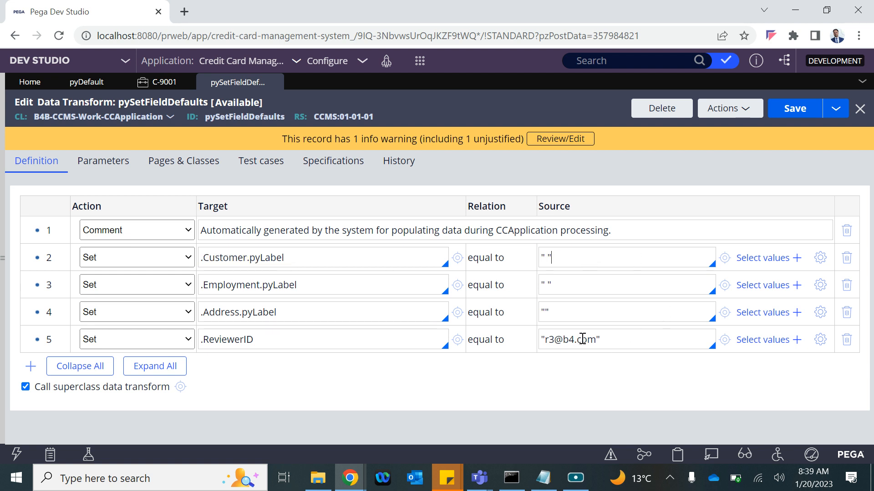
# Step: Return to pyDefault and select step 2's .Customer target for replacement
pyautogui.click(162, 88)
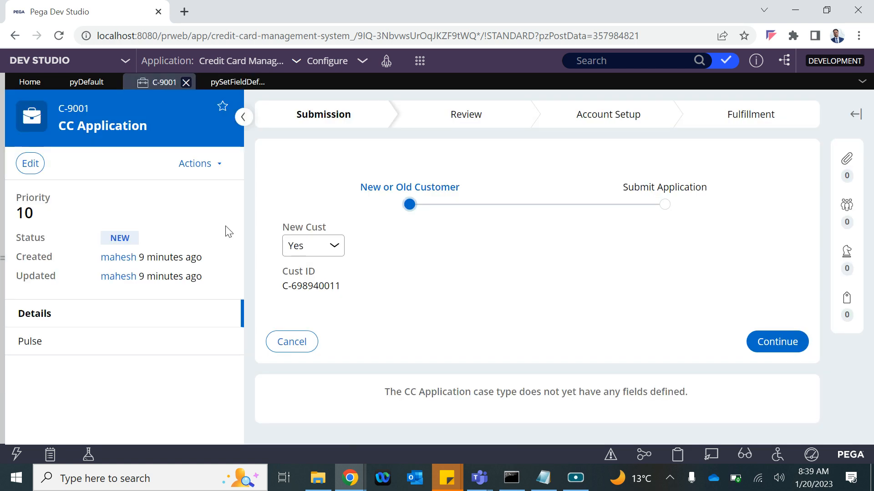
pyautogui.click(87, 83)
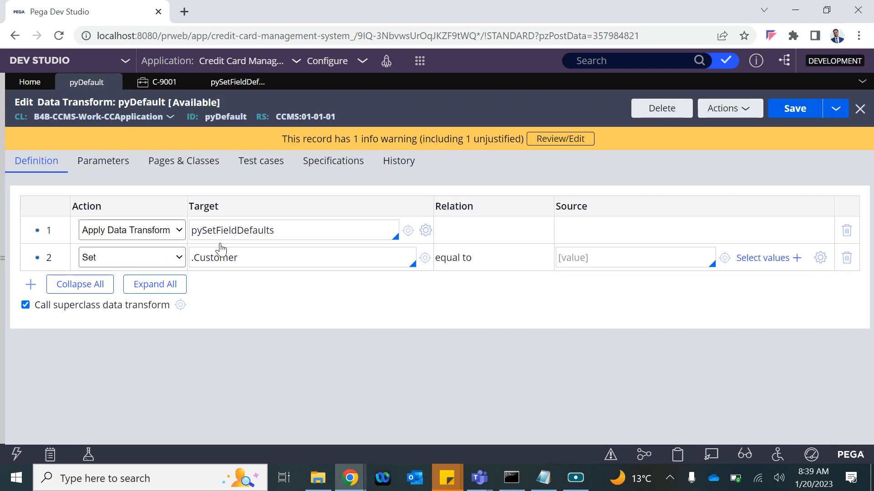
pyautogui.moveTo(241, 258); pyautogui.dragTo(146, 284)
# Step: Retarget step 2 to .Customer.pyNote and bring up the expression builder for its source
pyautogui.write('.')
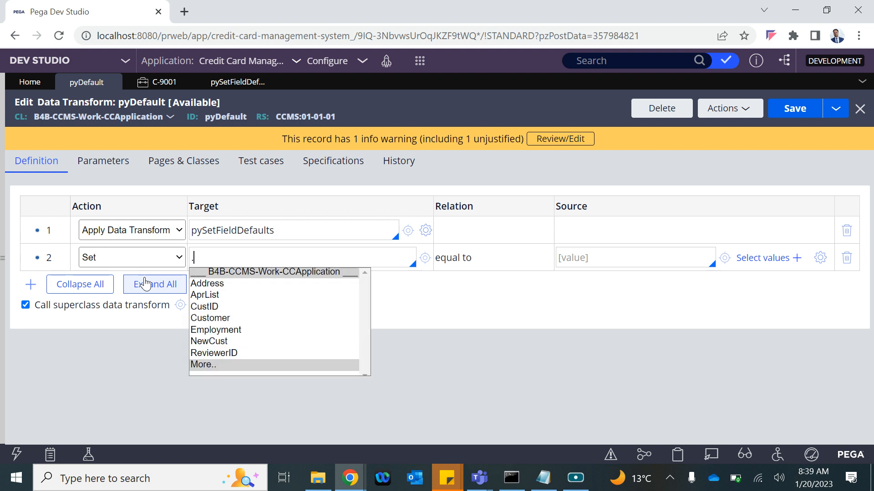
pyautogui.write('cust')
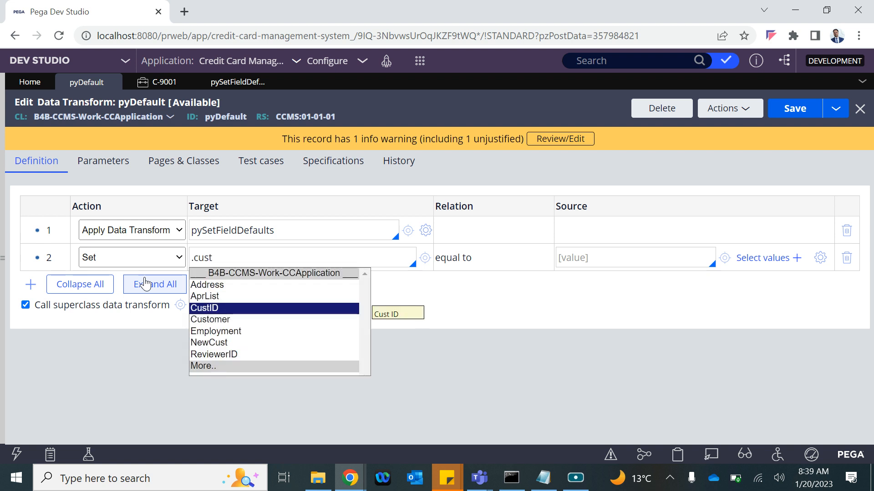
pyautogui.press('Down')
pyautogui.press('Return')
pyautogui.write('.')
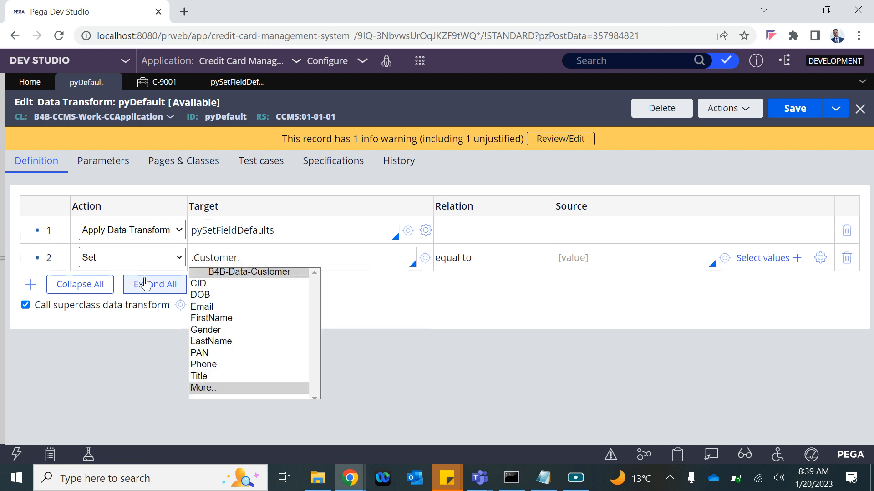
pyautogui.write('py')
pyautogui.press('Down')
pyautogui.press('Down')
pyautogui.press('Down')
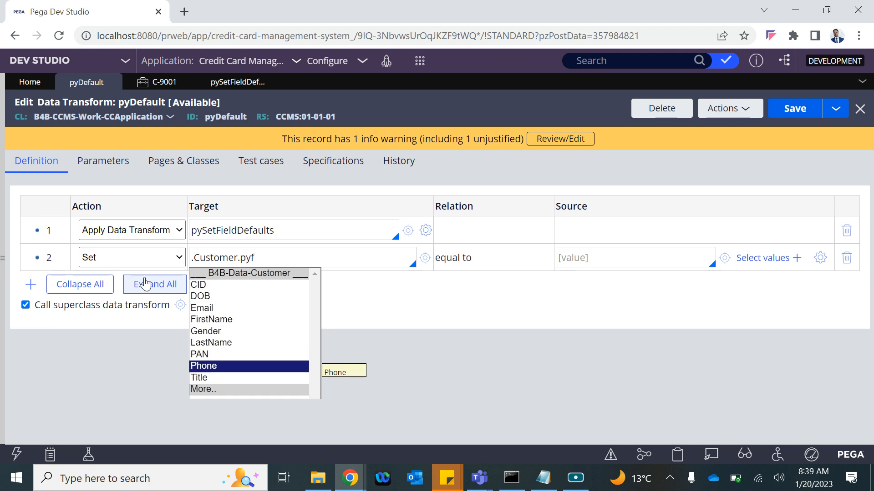
pyautogui.press('Return')
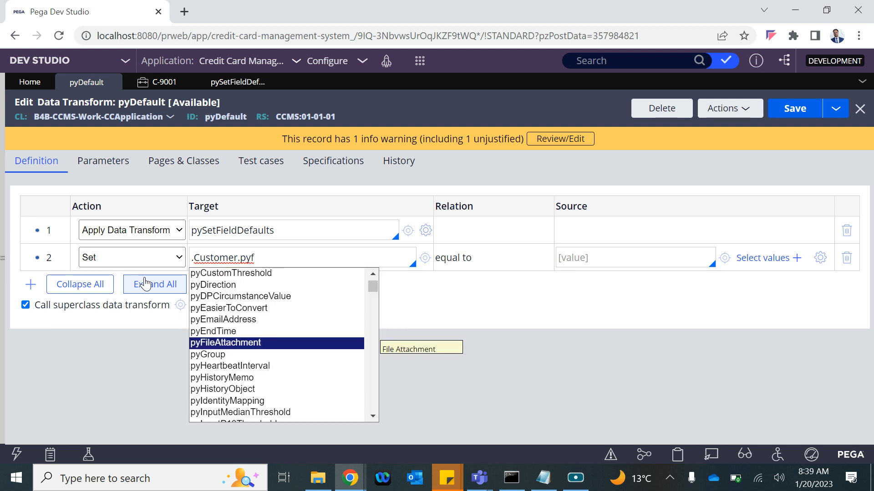
pyautogui.write('f')
pyautogui.press('BackSpace')
pyautogui.press('BackSpace')
pyautogui.press('BackSpace')
pyautogui.write('note')
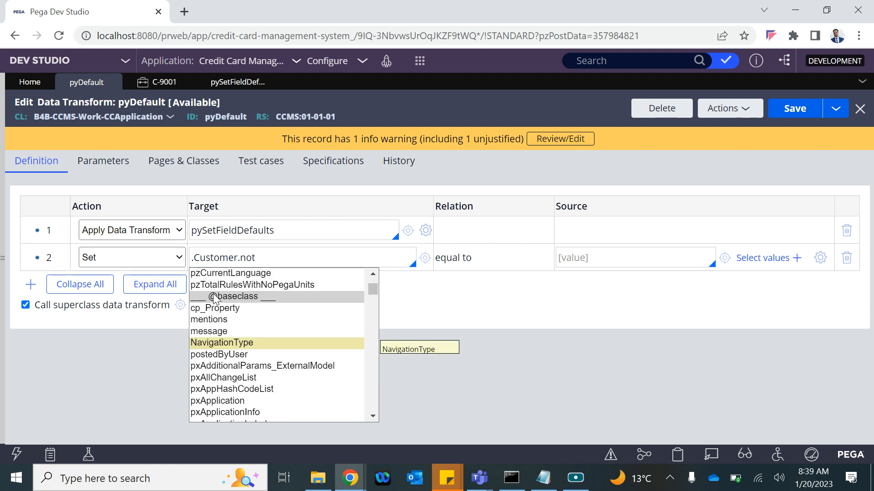
pyautogui.press('BackSpace')
pyautogui.press('BackSpace')
pyautogui.press('BackSpace')
pyautogui.press('BackSpace')
pyautogui.write('py')
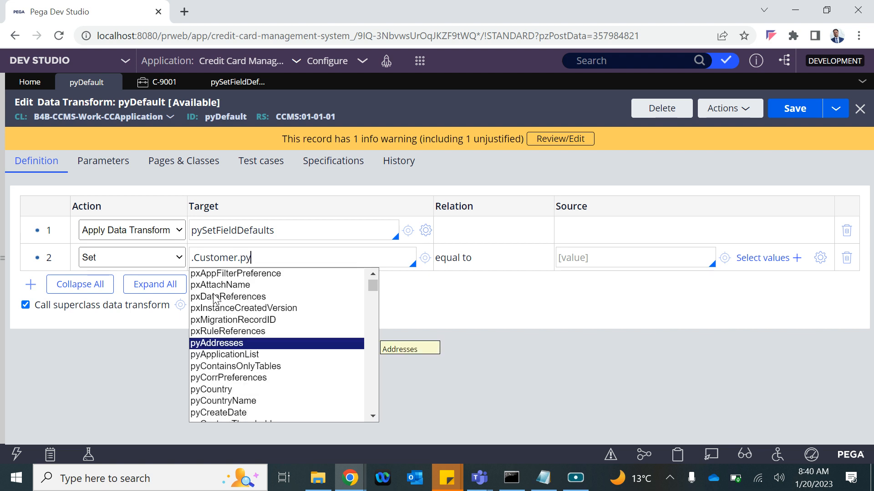
pyautogui.write('Note')
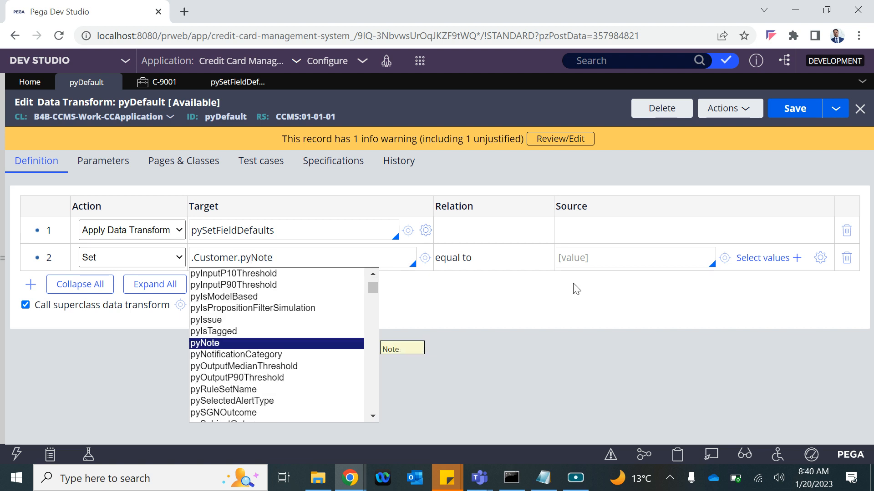
pyautogui.press('Return')
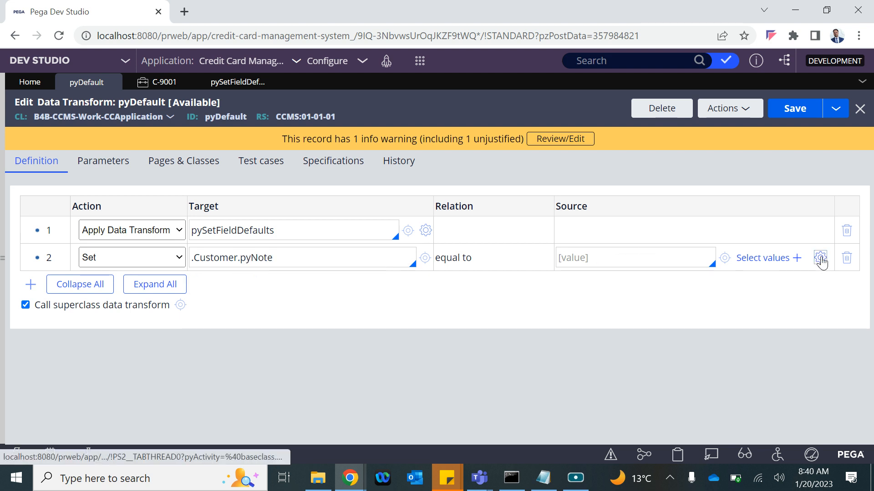
pyautogui.click(821, 259)
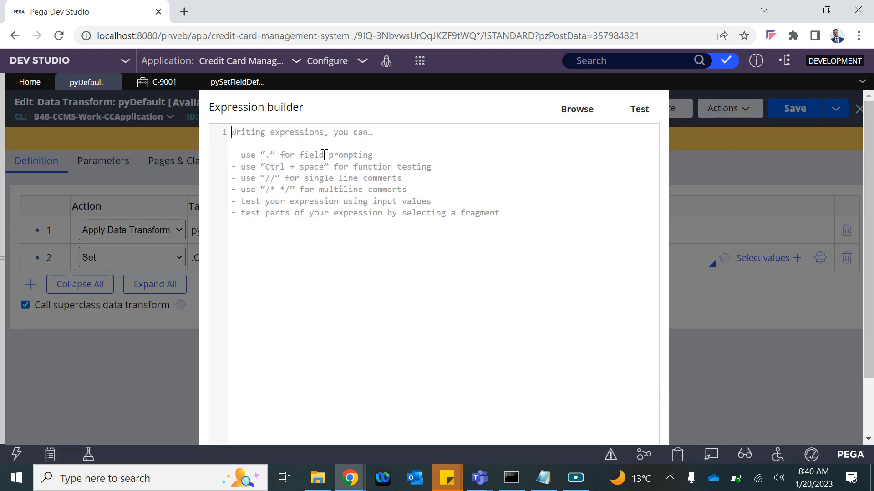
# Step: Start the source expression with .Customer.FirstName
pyautogui.write('.')
pyautogui.press('Down')
pyautogui.press('Down')
pyautogui.press('Down')
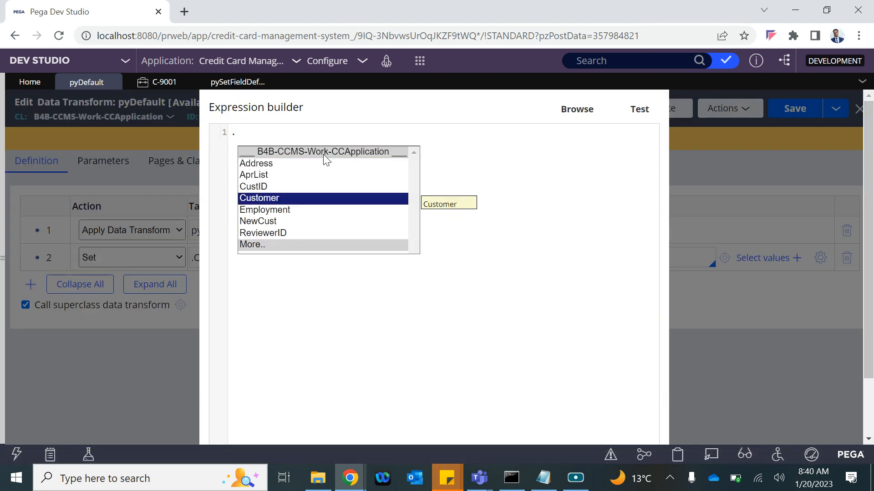
pyautogui.press('Return')
pyautogui.write('.')
pyautogui.press('Down')
pyautogui.press('Down')
pyautogui.press('Down')
pyautogui.press('Down')
pyautogui.press('Down')
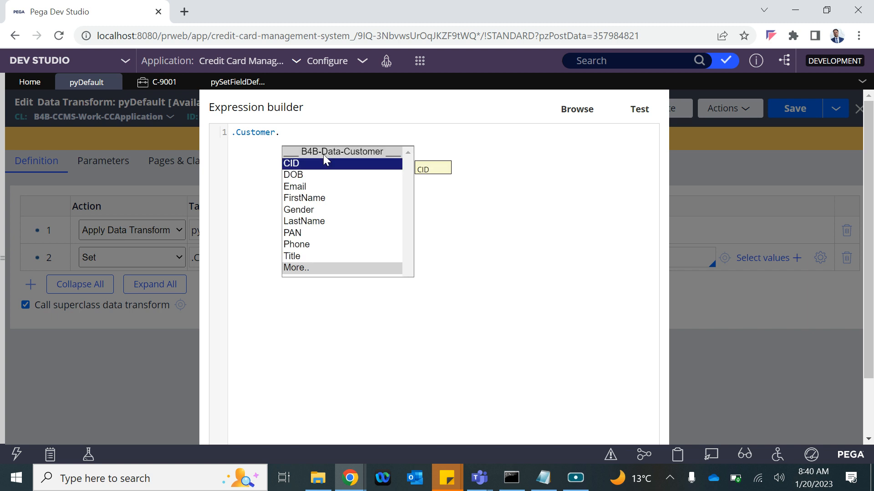
pyautogui.press('Up')
pyautogui.press('Return')
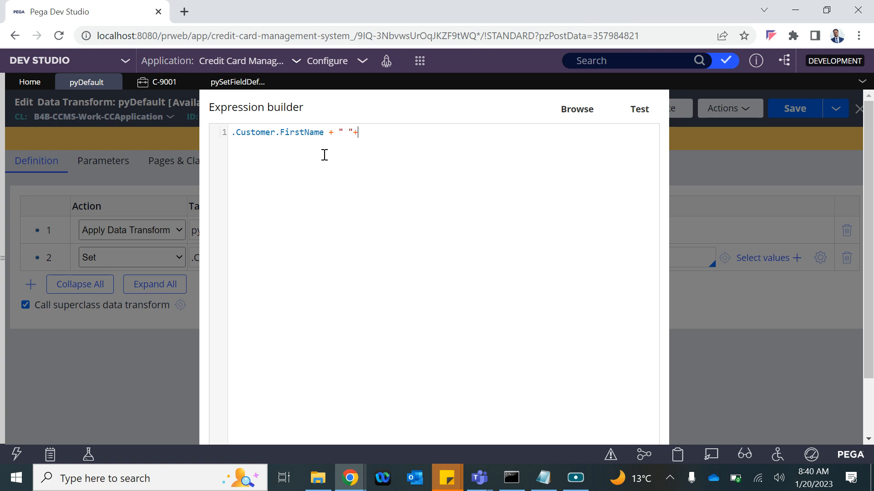
# Step: Add .Customer.LastName to complete the full-name expression
pyautogui.write('.')
pyautogui.press('Down')
pyautogui.press('Down')
pyautogui.press('Down')
pyautogui.press('Down')
pyautogui.press('Down')
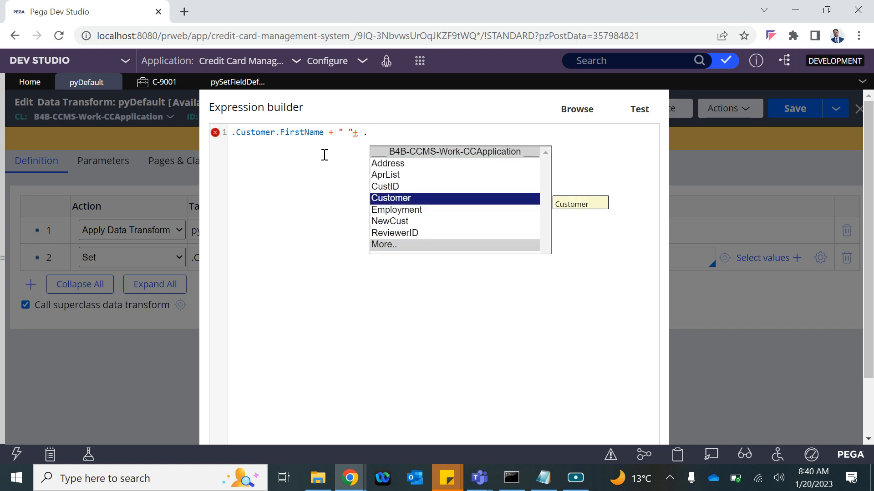
pyautogui.press('Up')
pyautogui.press('Return')
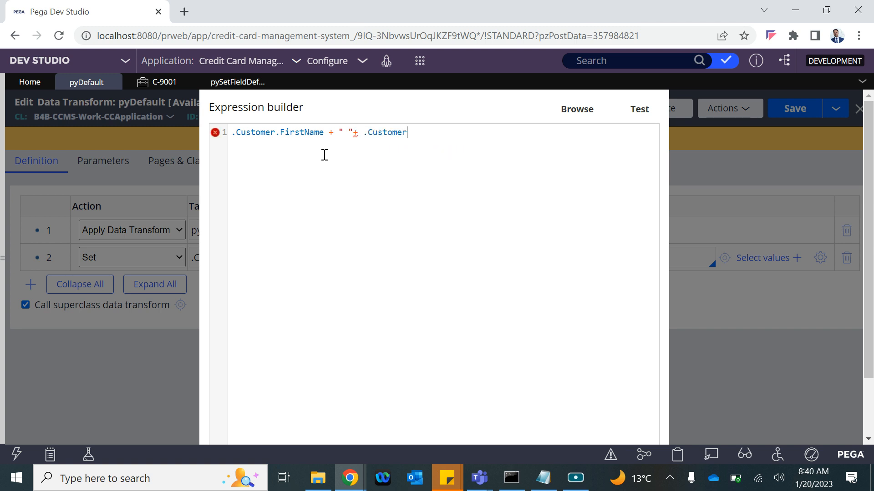
pyautogui.write('.')
pyautogui.press('Down')
pyautogui.press('Down')
pyautogui.press('Down')
pyautogui.press('Down')
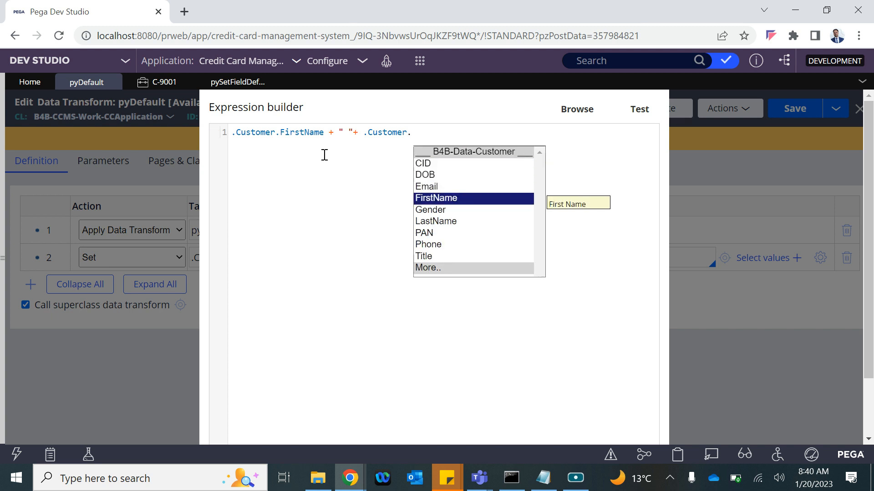
pyautogui.press('Down')
pyautogui.press('Return')
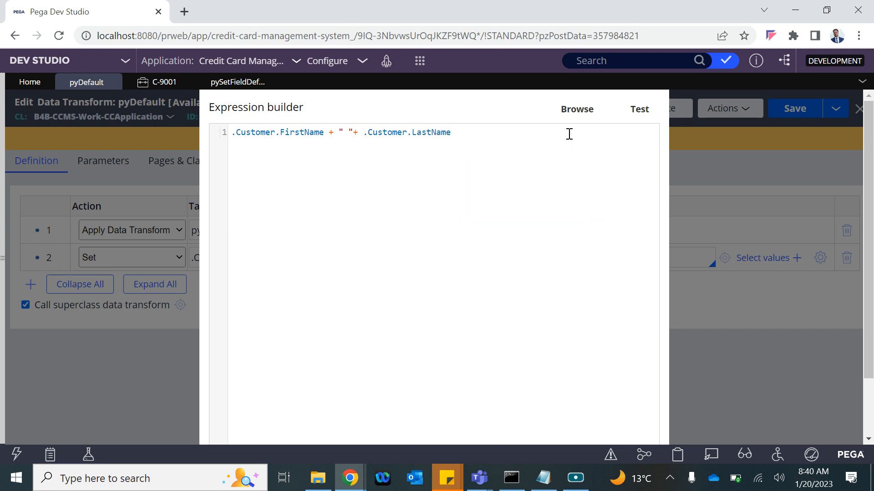
# Step: Test the expression with a sample first and last name, then cancel the builder
pyautogui.click(577, 109)
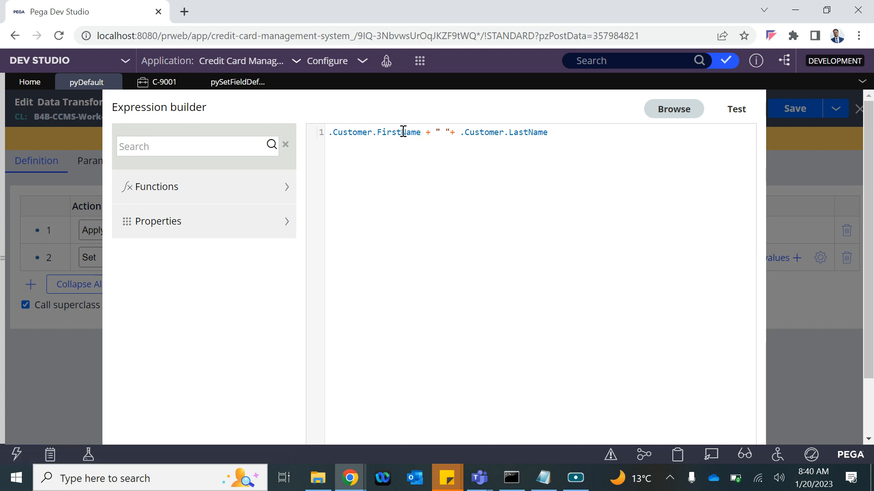
pyautogui.click(749, 109)
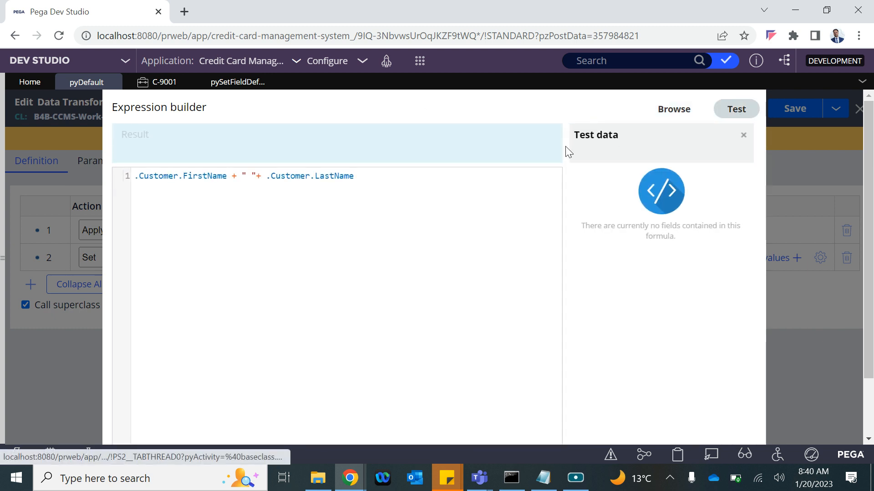
pyautogui.click(587, 190)
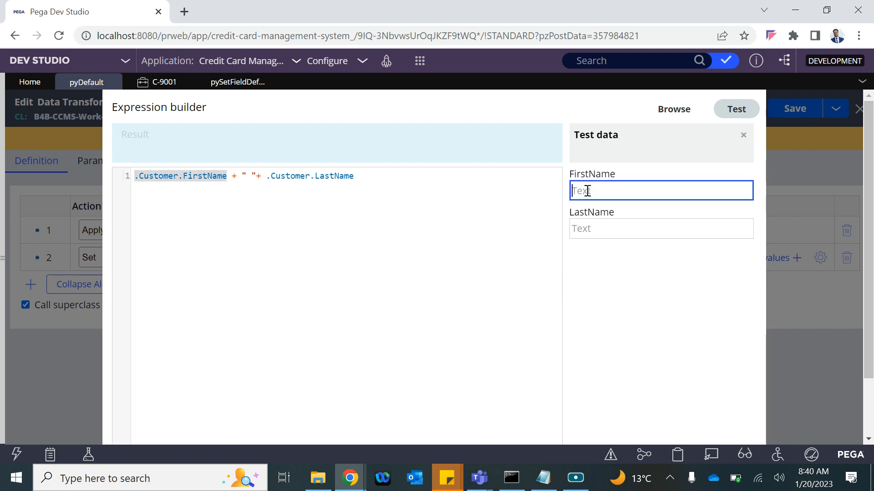
pyautogui.click(587, 233)
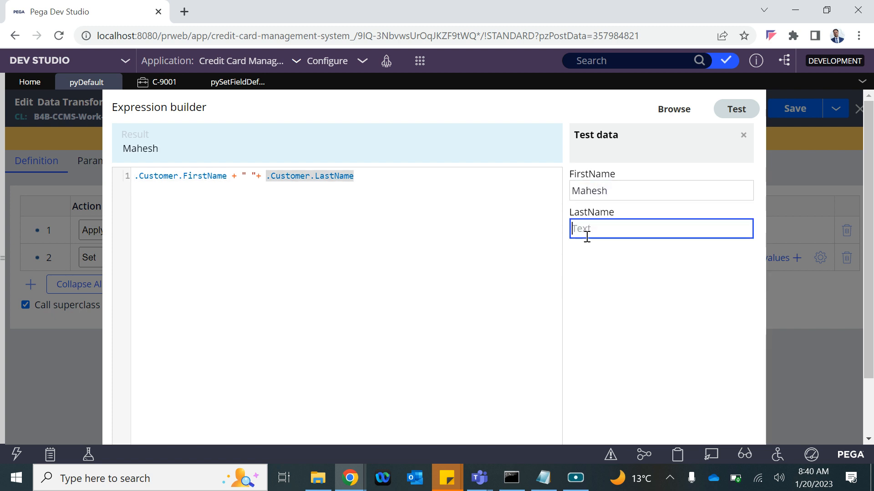
pyautogui.click(595, 281)
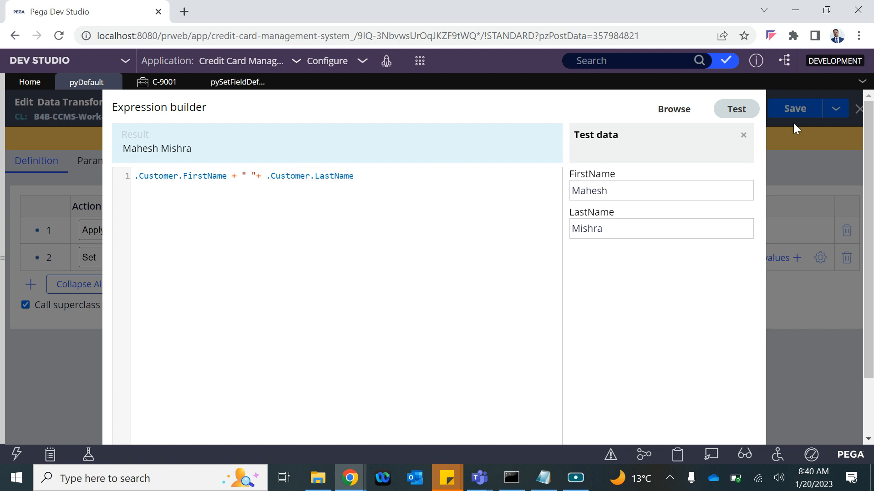
pyautogui.scroll(-2, 557, 328)
pyautogui.click(172, 423)
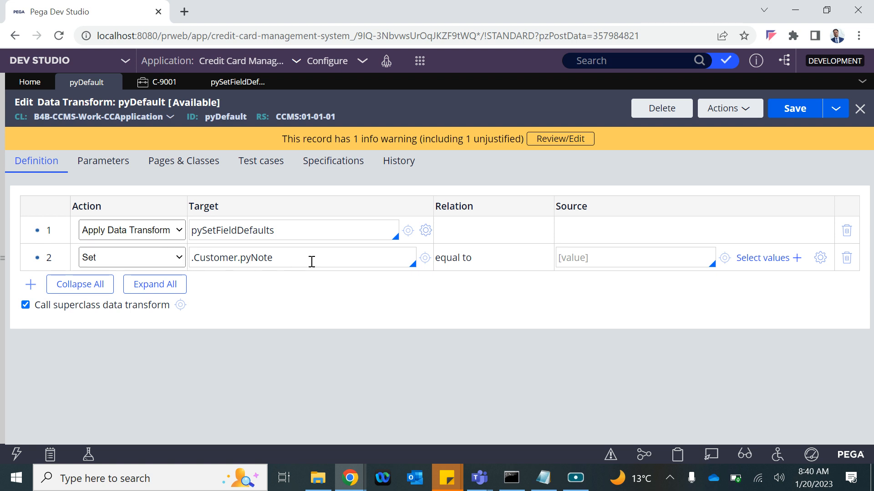
# Step: Try the Remove action on row 2 and select the pyNote part of its target
pyautogui.click(167, 258)
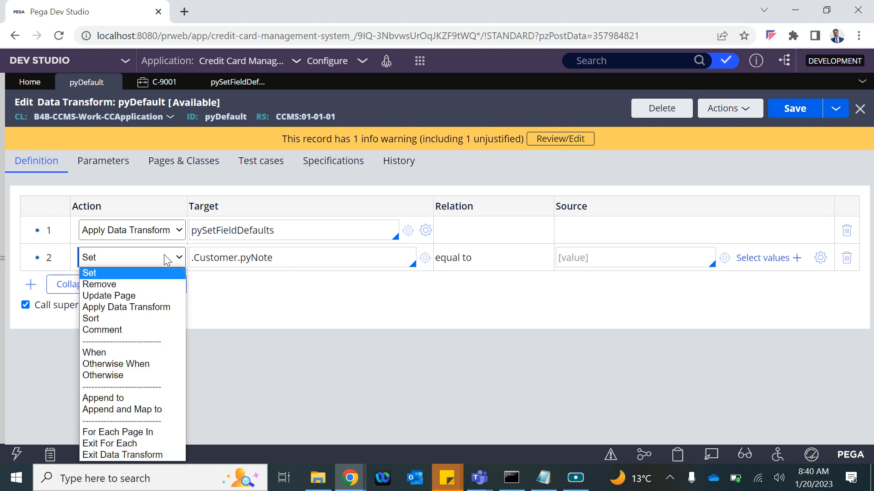
pyautogui.click(109, 284)
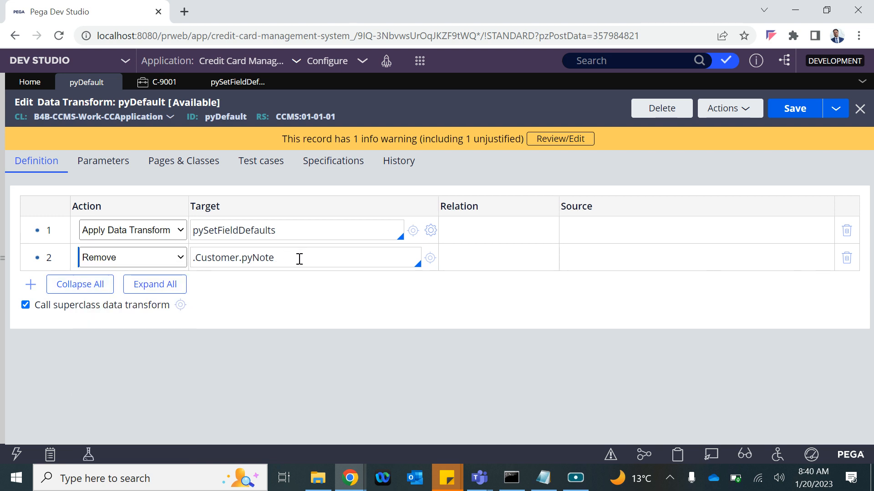
pyautogui.moveTo(299, 258); pyautogui.dragTo(194, 259)
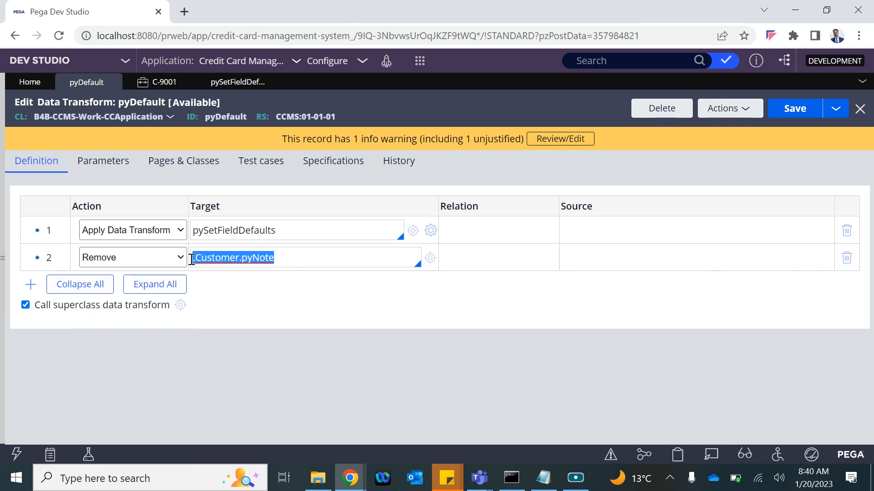
pyautogui.doubleClick(250, 259)
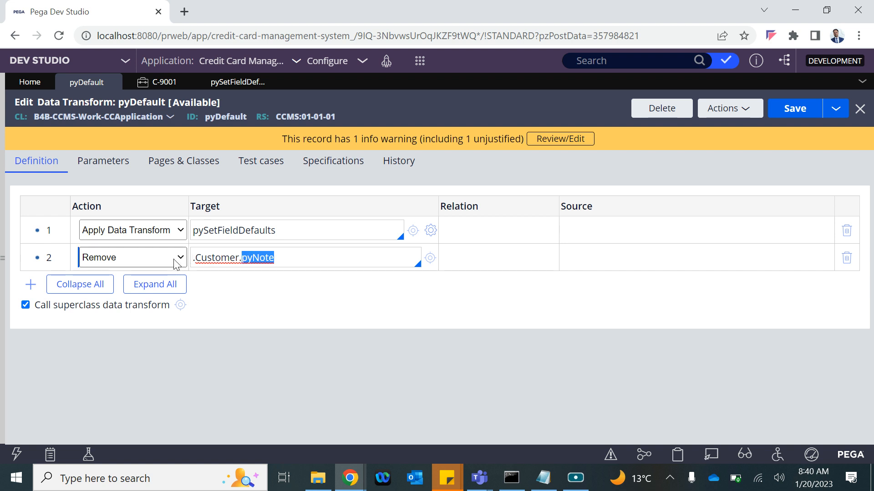
# Step: Change row 2 to Update Page on .Customer with relation 'with values from'
pyautogui.click(122, 263)
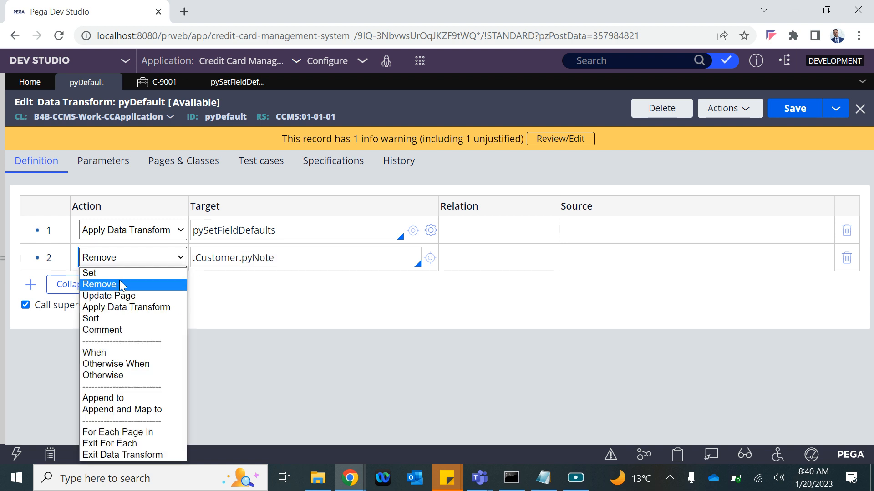
pyautogui.click(122, 296)
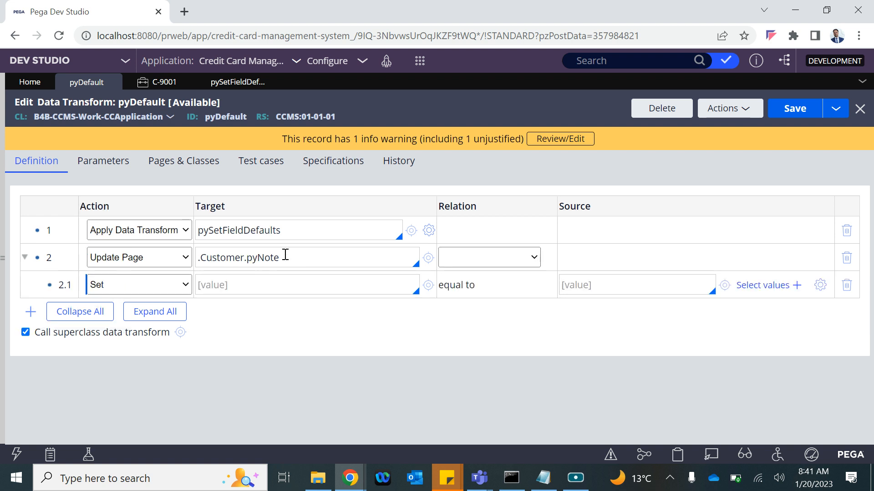
pyautogui.click(226, 258)
pyautogui.moveTo(285, 257); pyautogui.dragTo(161, 261)
pyautogui.press('BackSpace')
pyautogui.press('BackSpace')
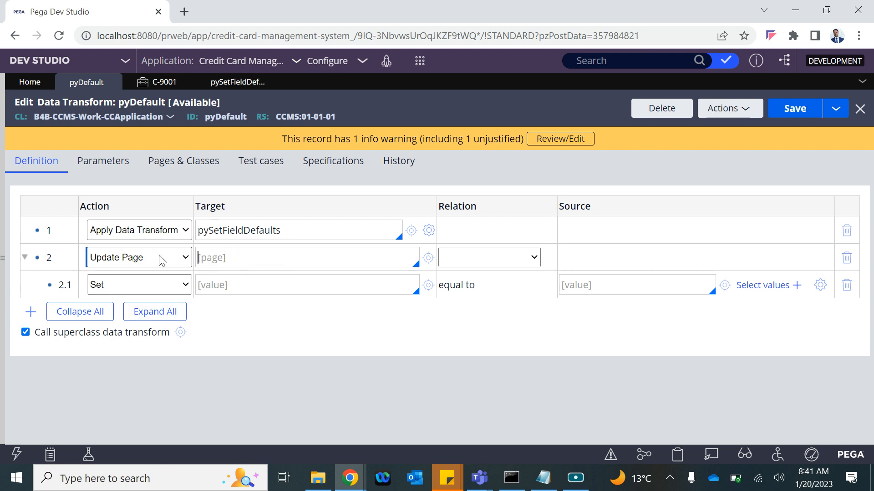
pyautogui.write('.')
pyautogui.press('Down')
pyautogui.press('Down')
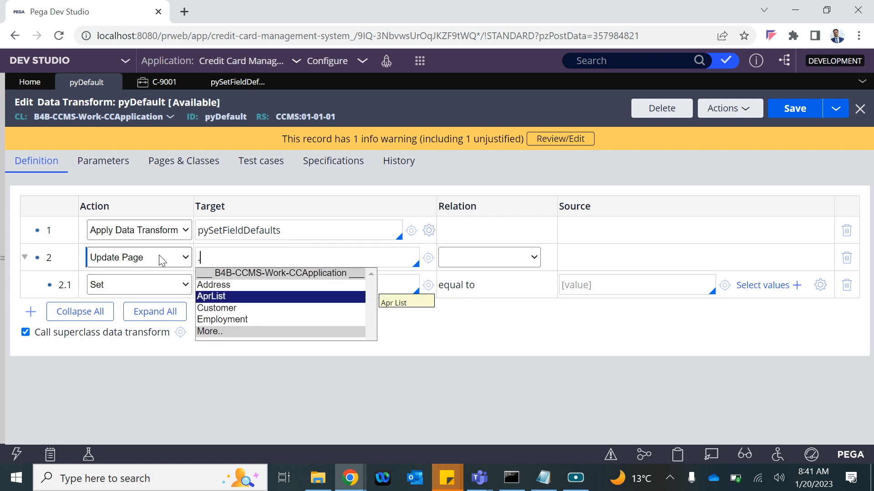
pyautogui.press('Up')
pyautogui.press('Down')
pyautogui.press('Down')
pyautogui.press('Down')
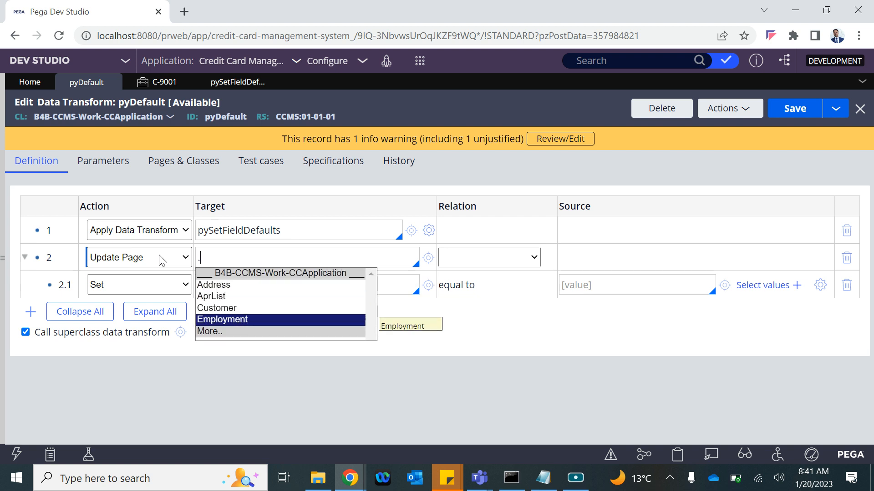
pyautogui.press('Up')
pyautogui.press('Return')
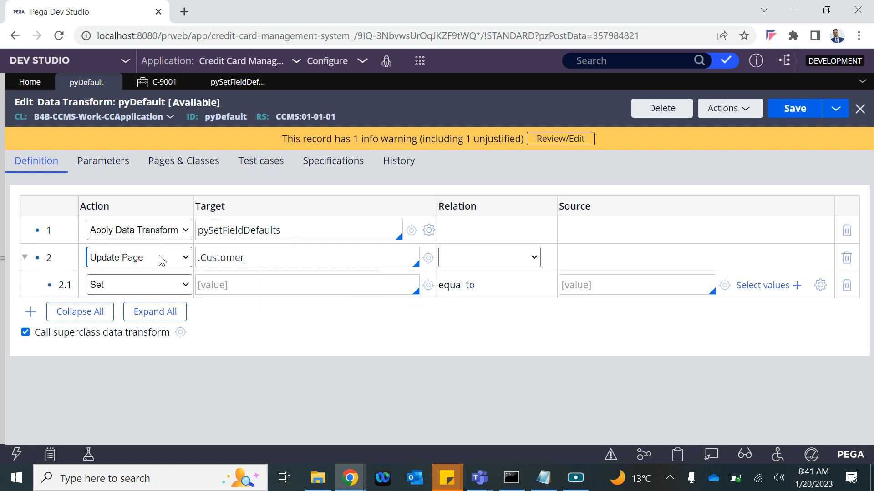
pyautogui.click(518, 257)
pyautogui.click(484, 287)
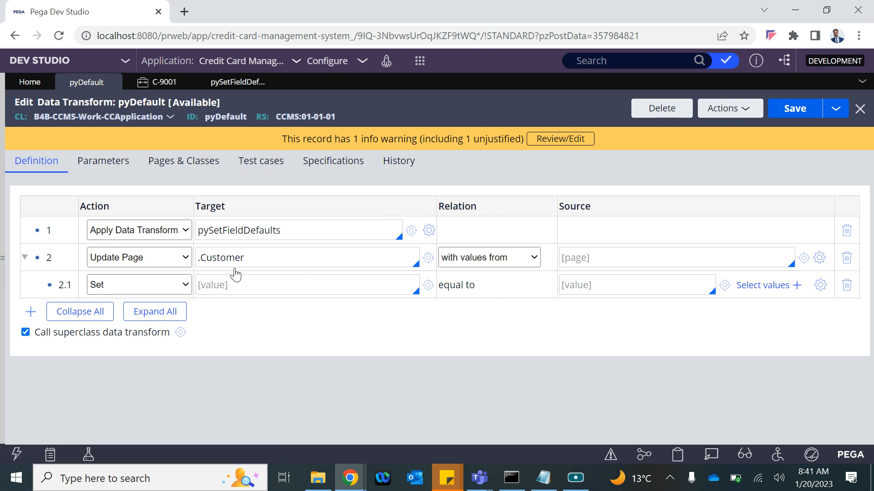
# Step: After checking the other tabs, delete row 2 and its child row from pyDefault
pyautogui.click(221, 82)
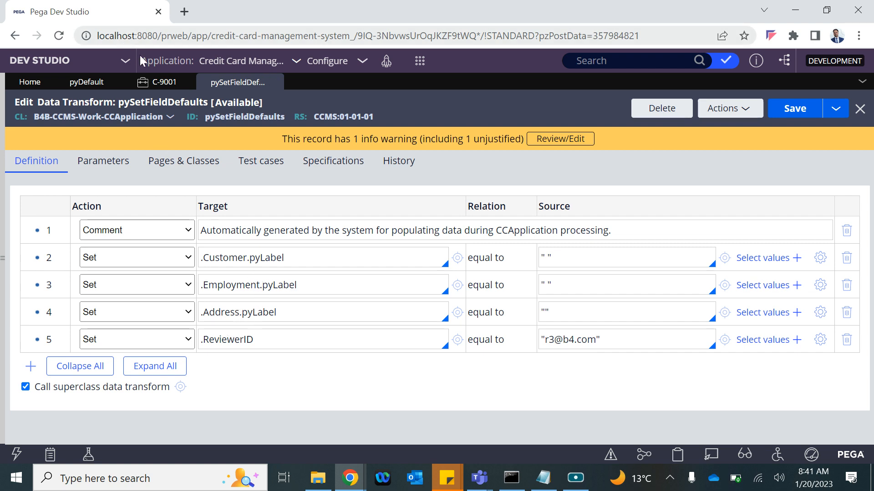
pyautogui.click(159, 84)
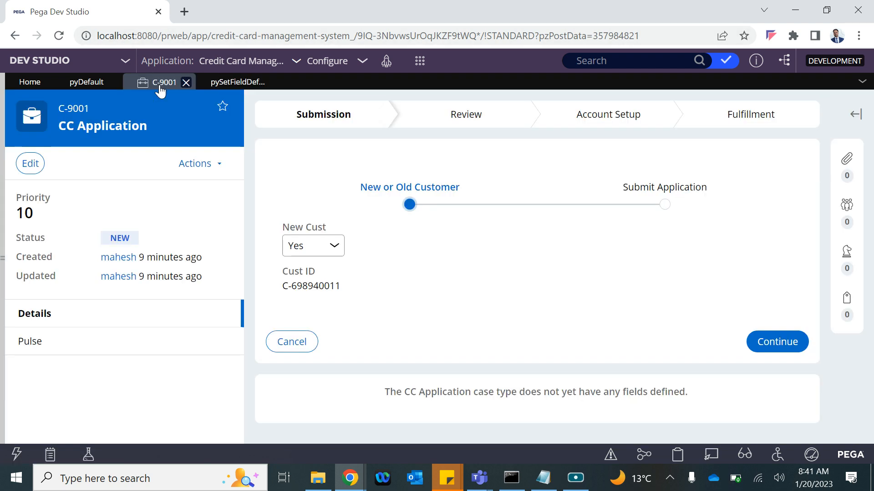
pyautogui.click(103, 85)
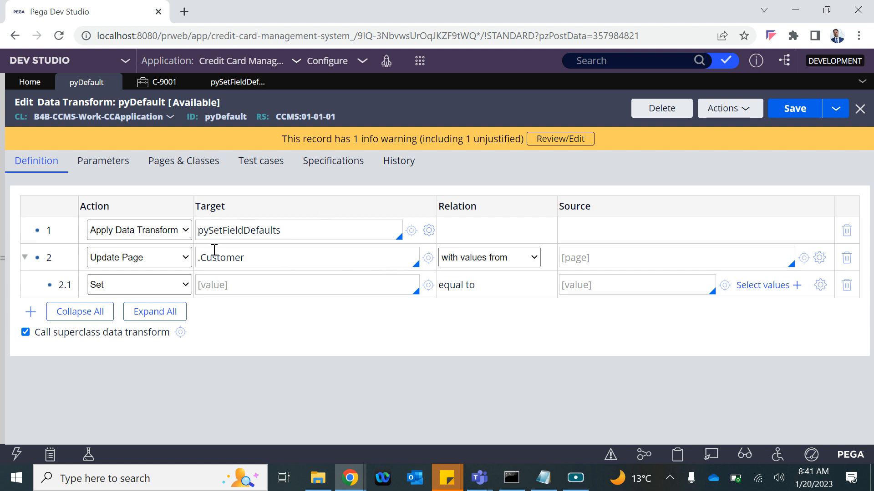
pyautogui.click(846, 260)
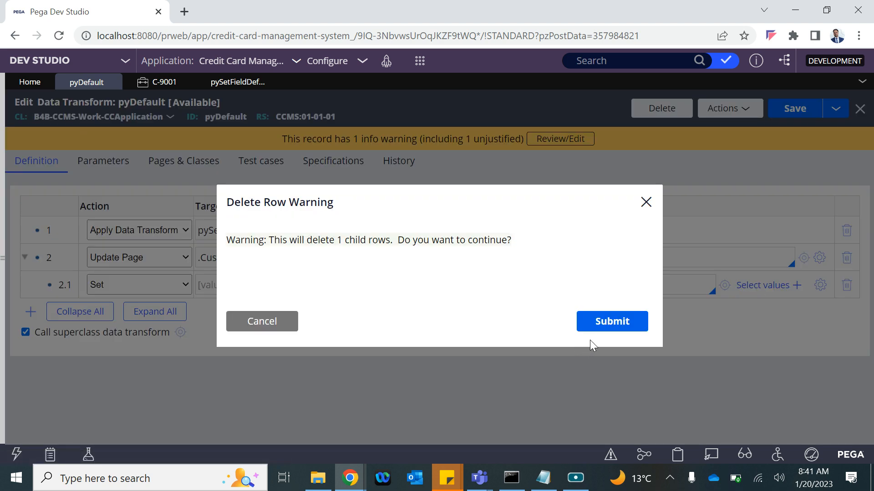
pyautogui.click(605, 323)
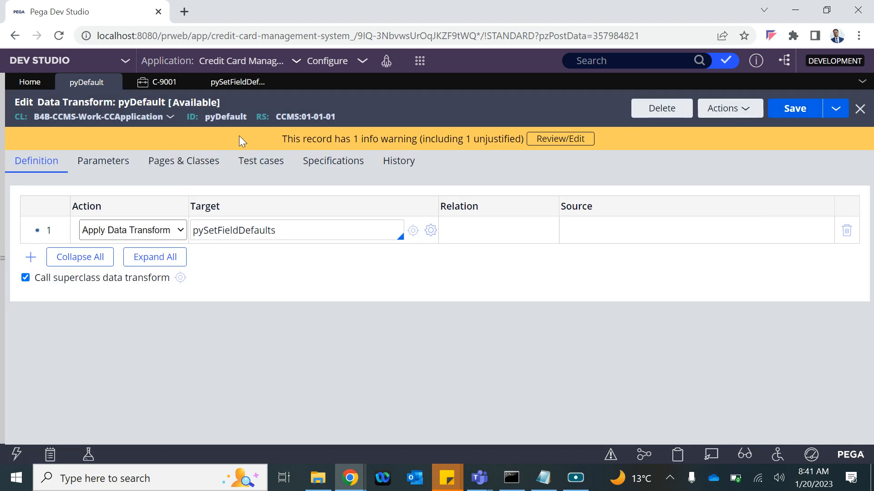
# Step: Browse CCApplication > Data Model > Data Transform and open SetResetCustID
pyautogui.click(3, 220)
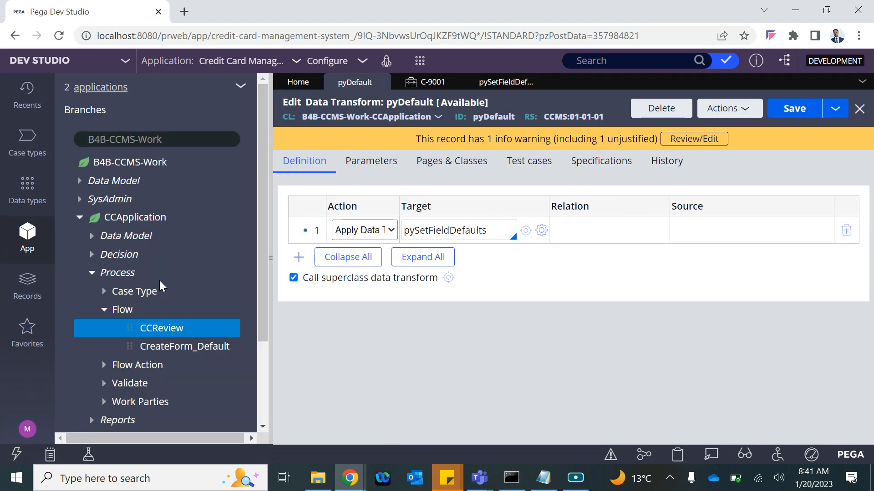
pyautogui.click(93, 236)
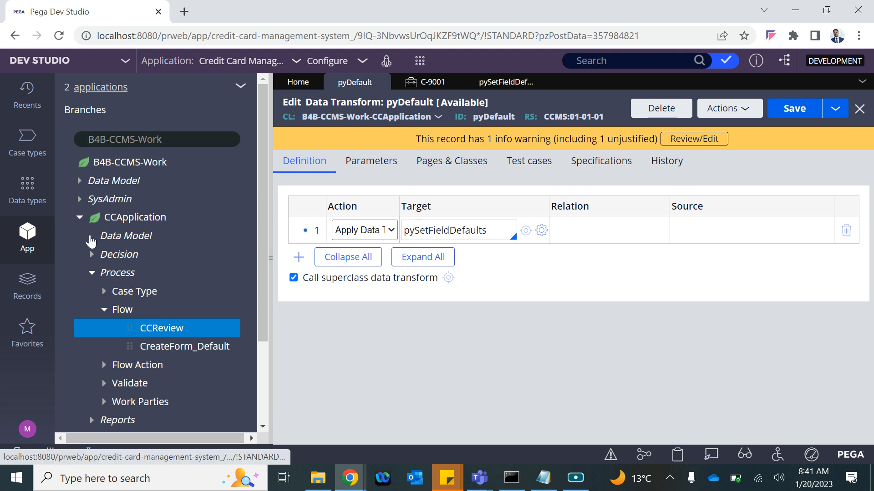
pyautogui.click(96, 273)
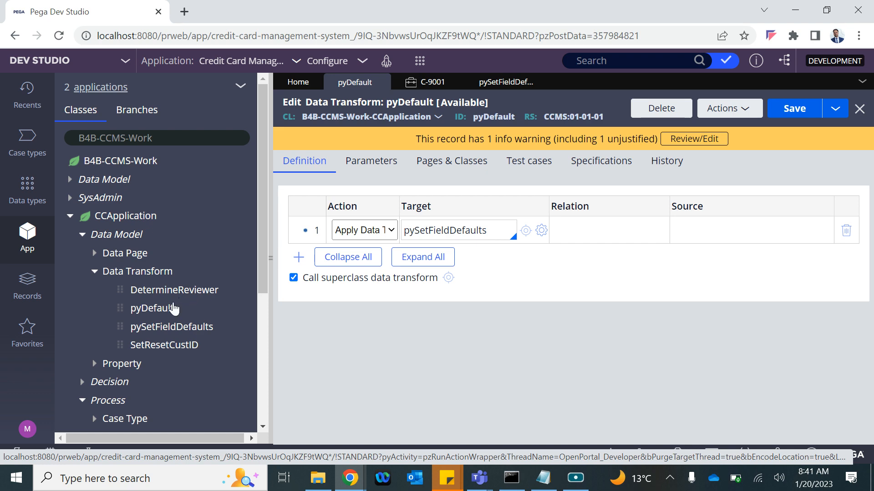
pyautogui.click(178, 350)
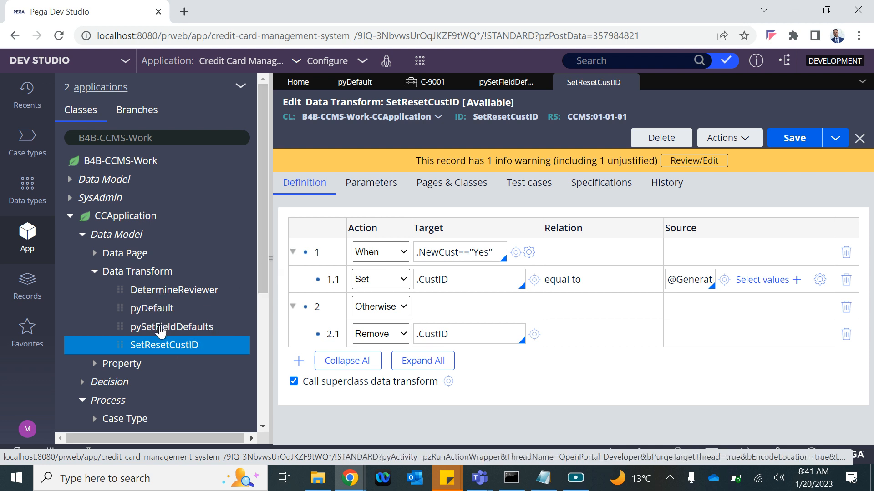
pyautogui.click(271, 263)
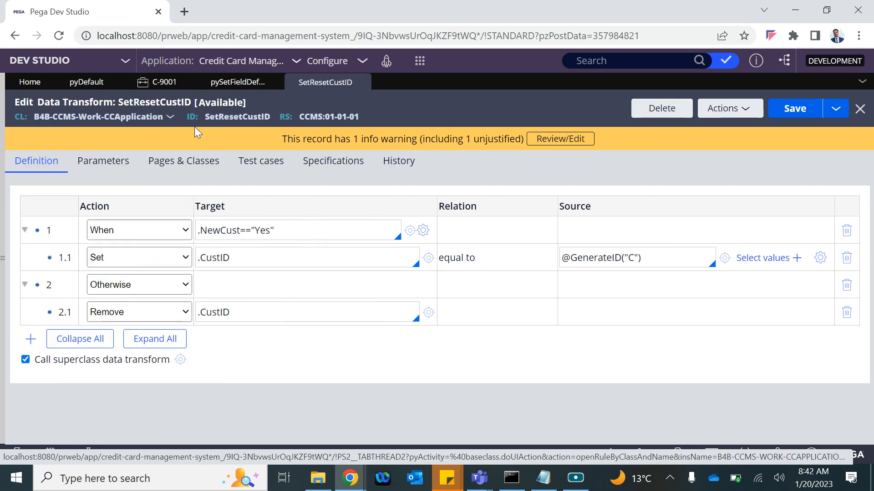
pyautogui.click(4, 258)
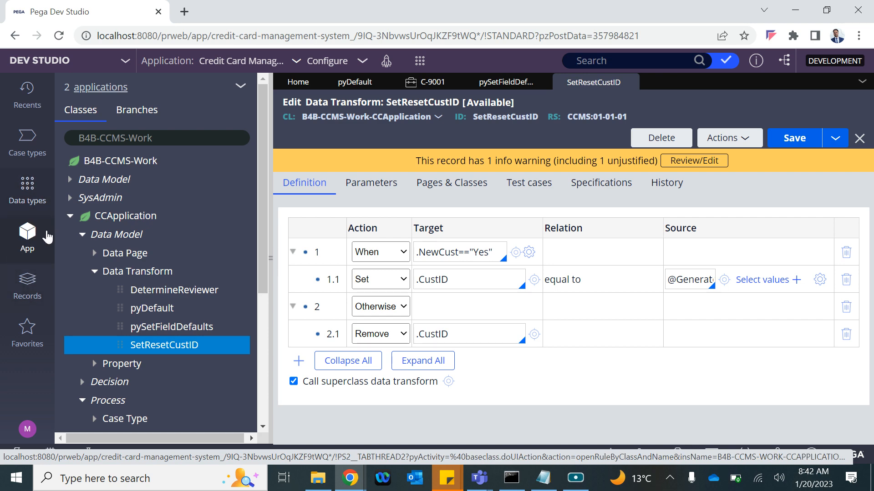
pyautogui.scroll(-3, 116, 313)
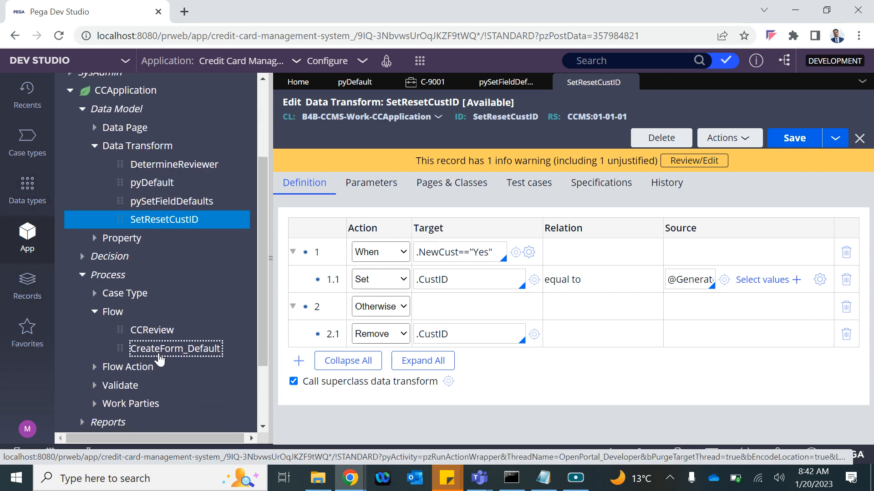
# Step: Open the CreateForm_Default flow and inspect a connector's properties without changes
pyautogui.click(159, 356)
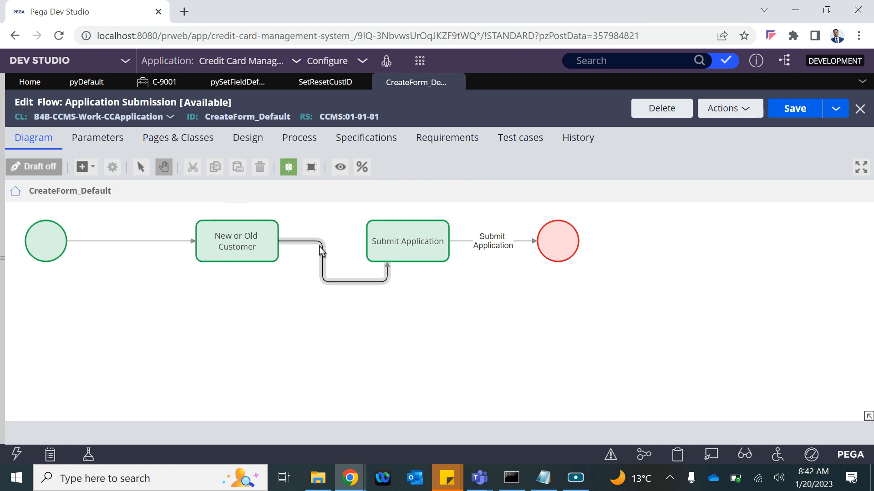
pyautogui.rightClick(321, 251)
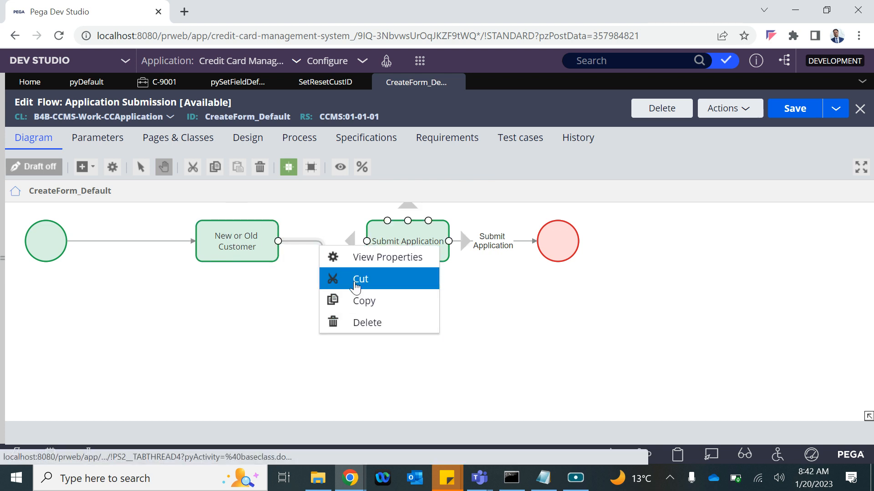
pyautogui.click(353, 257)
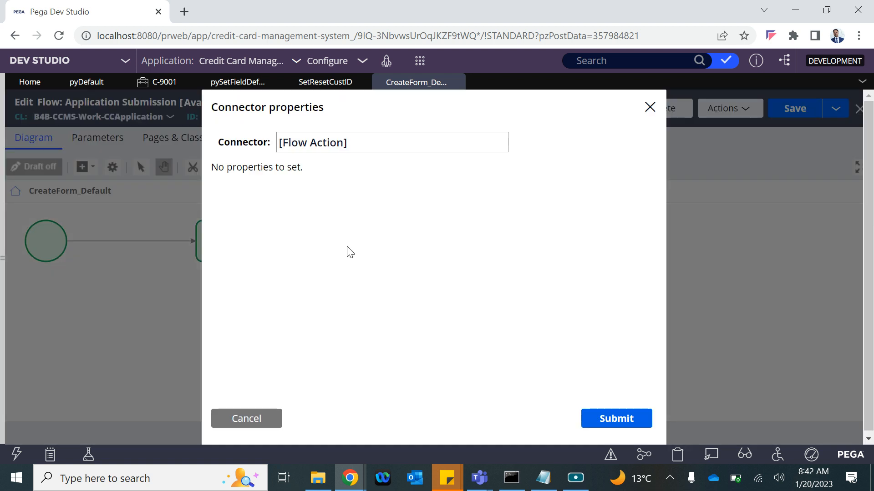
pyautogui.click(258, 426)
# Step: Open the New or Old Customer step's flow action and check its Apply data transform setting
pyautogui.click(248, 247)
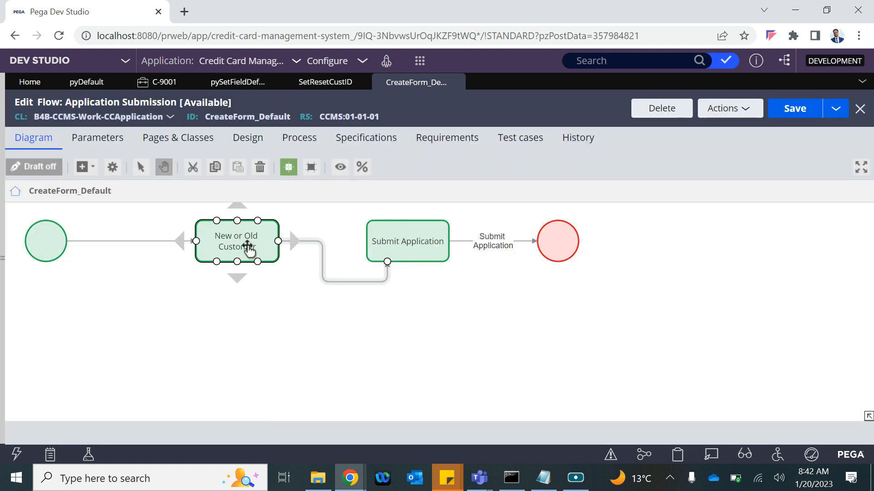
pyautogui.rightClick(247, 245)
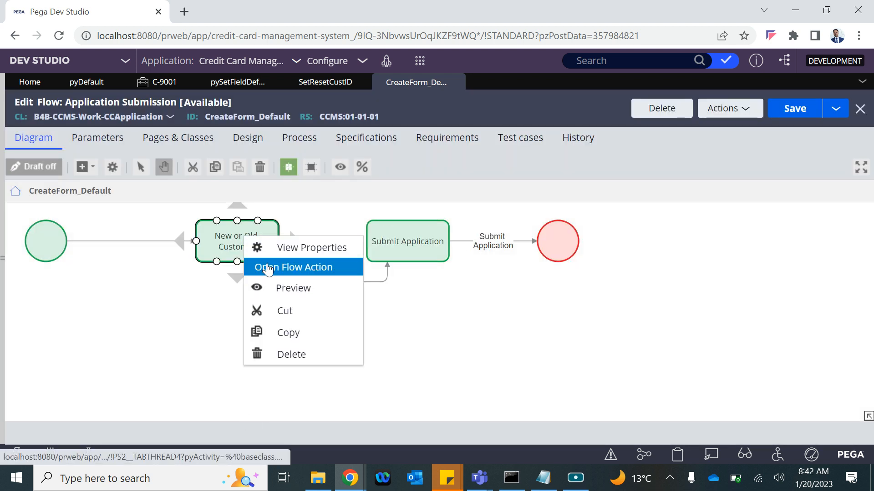
pyautogui.click(268, 267)
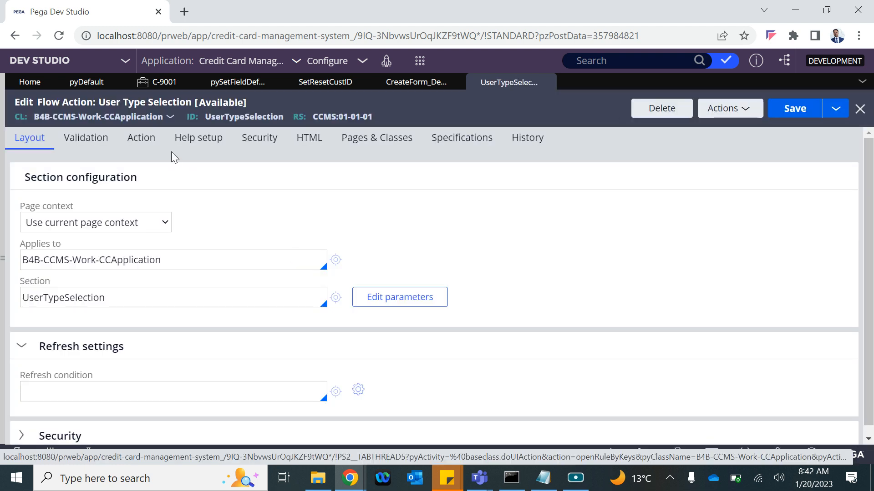
pyautogui.click(142, 154)
pyautogui.scroll(-8, 205, 299)
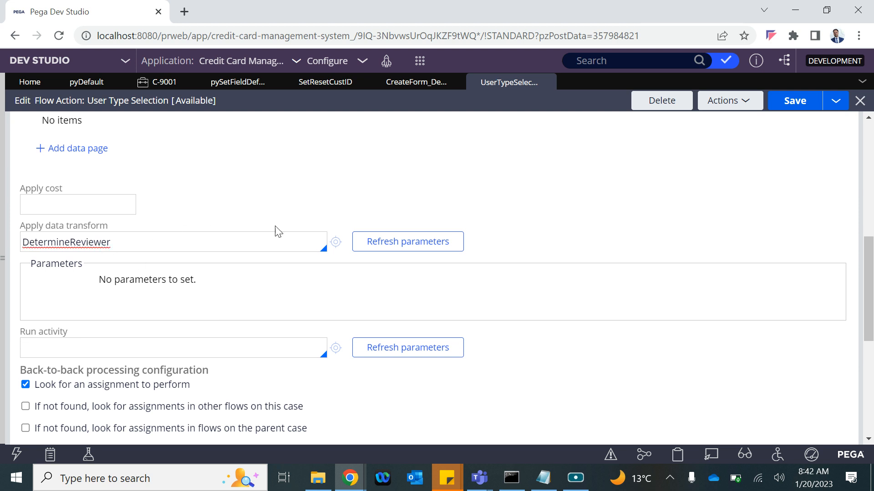
pyautogui.scroll(-4, 177, 262)
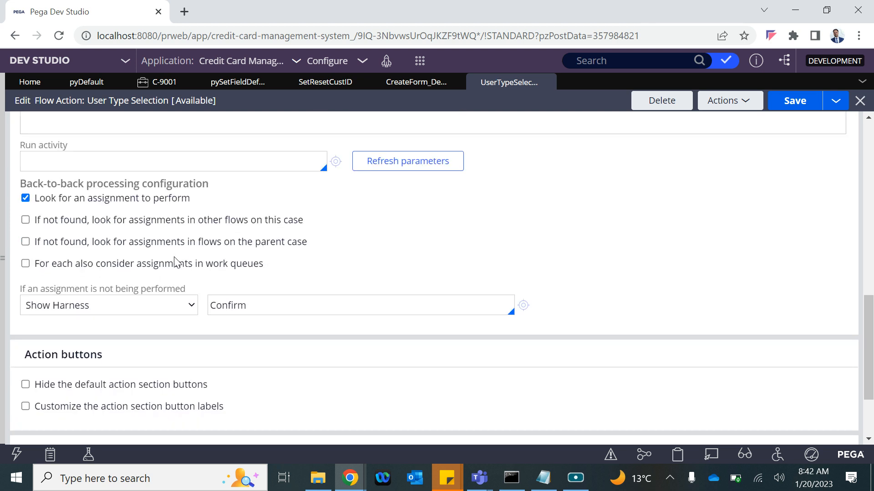
pyautogui.scroll(8, 178, 263)
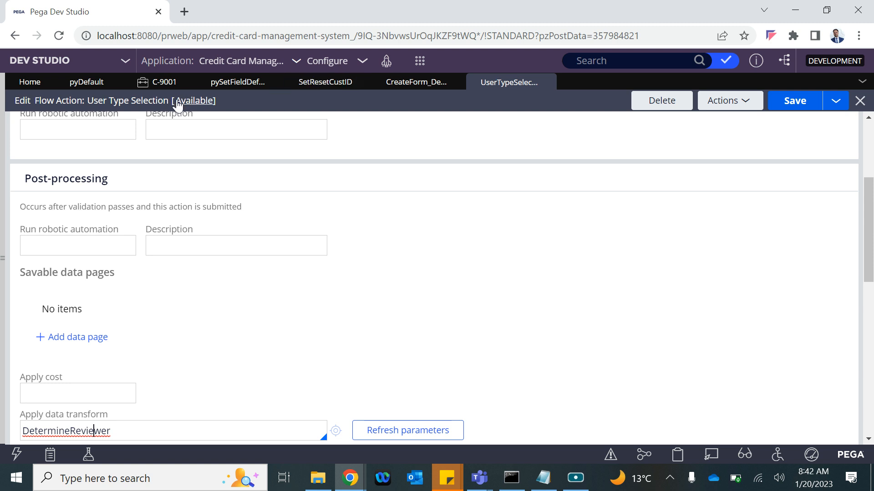
pyautogui.click(2, 259)
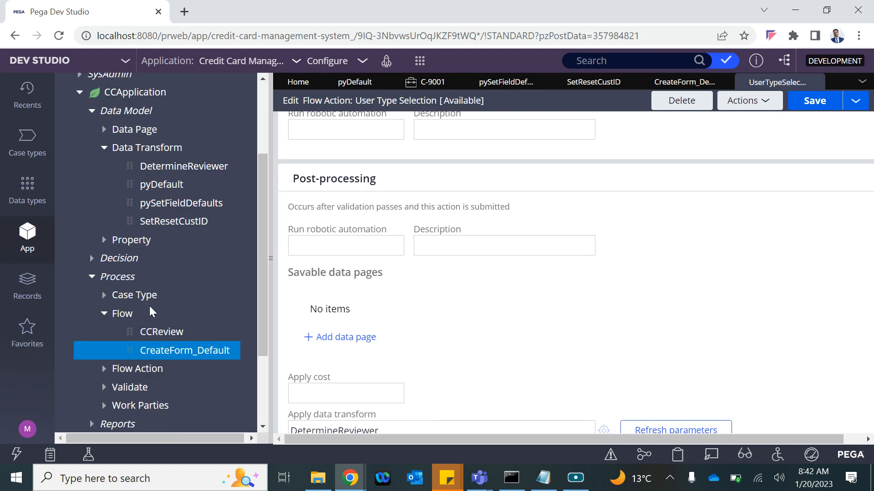
# Step: Open DetermineReviewer and review its When .NewCust=="Yes" condition and .ReviewerID target
pyautogui.click(160, 168)
pyautogui.click(269, 259)
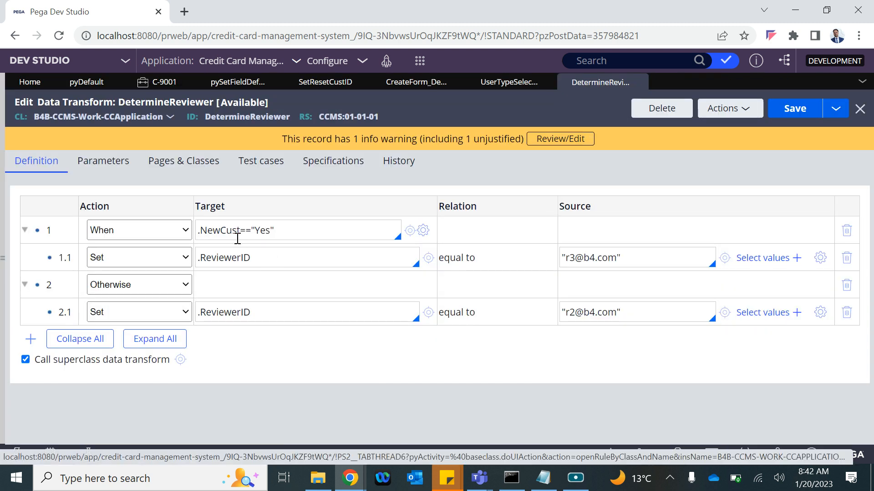
pyautogui.moveTo(290, 234); pyautogui.dragTo(202, 236)
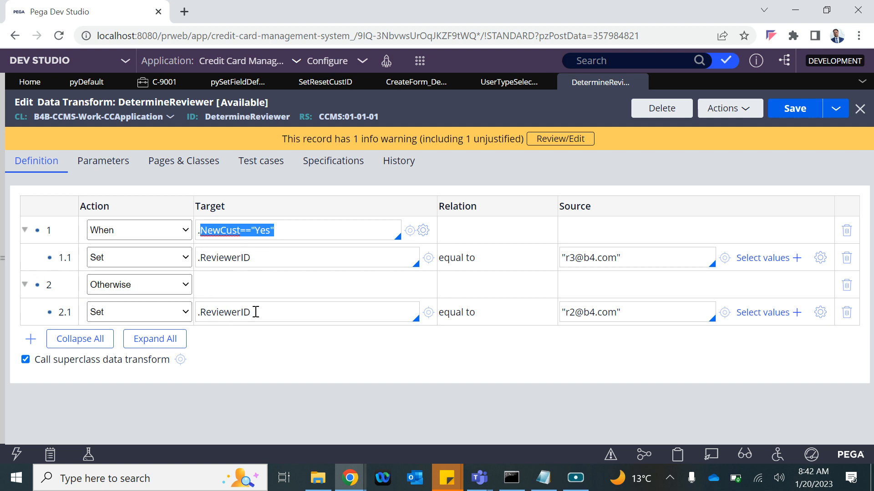
pyautogui.click(270, 316)
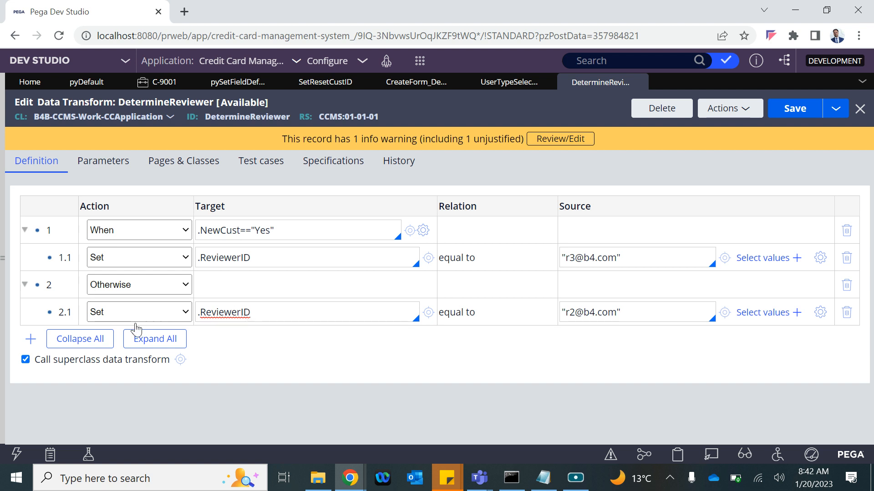
# Step: Change Otherwise row 2.1 to Update Page on .Customer, then show the Data types list
pyautogui.click(114, 313)
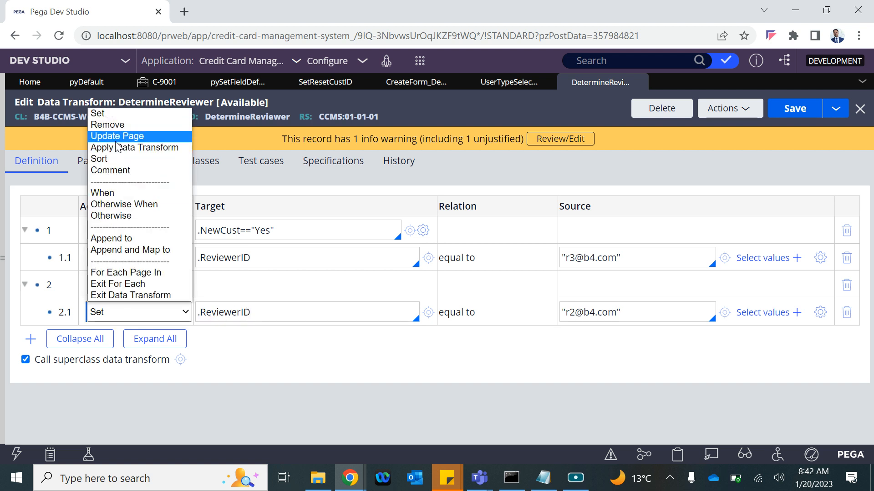
pyautogui.click(115, 139)
pyautogui.tripleClick(240, 306)
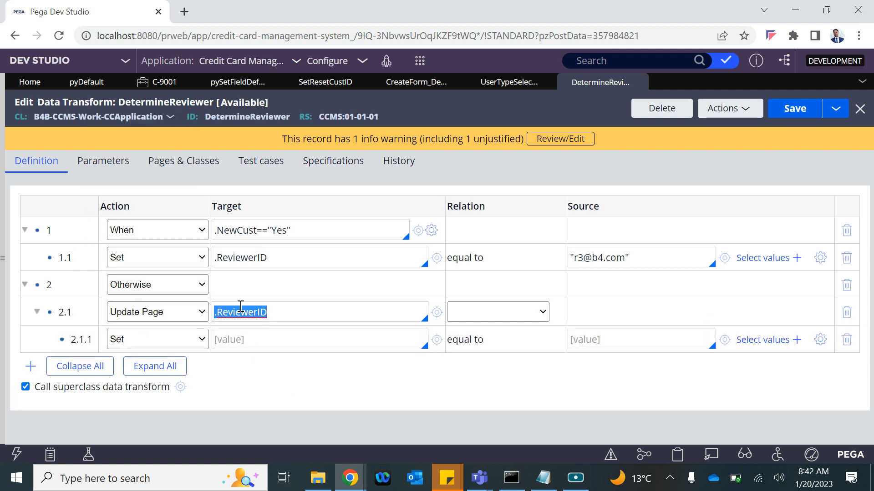
pyautogui.press('BackSpace')
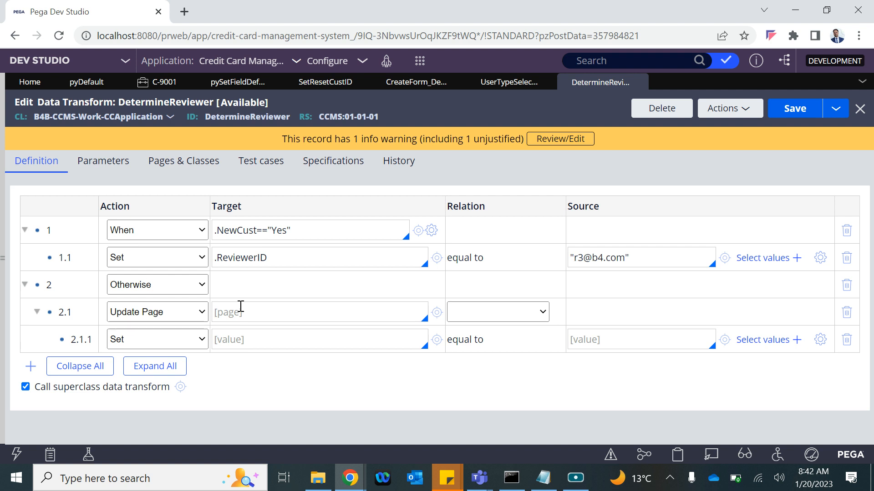
pyautogui.write('.')
pyautogui.press('Down')
pyautogui.press('Down')
pyautogui.press('Down')
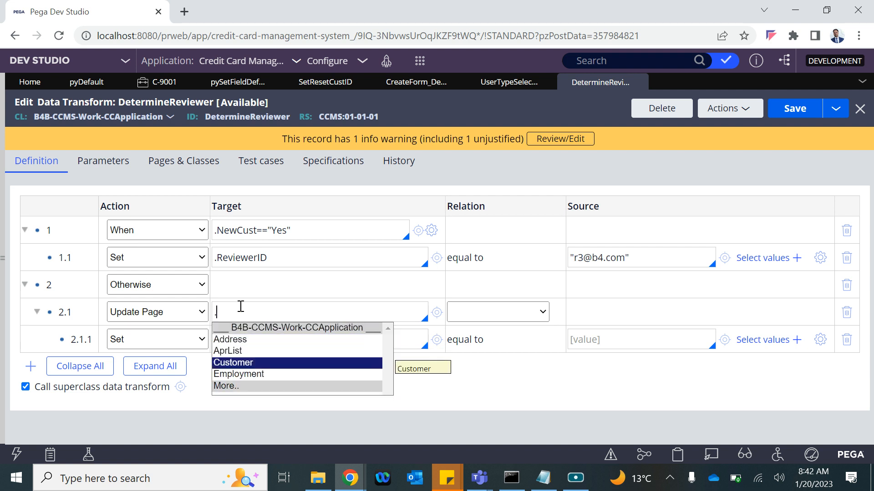
pyautogui.press('Return')
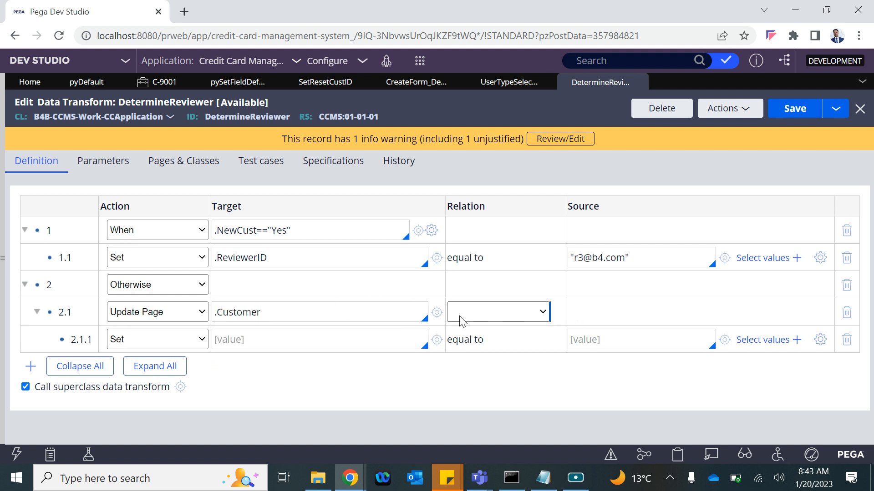
pyautogui.click(4, 223)
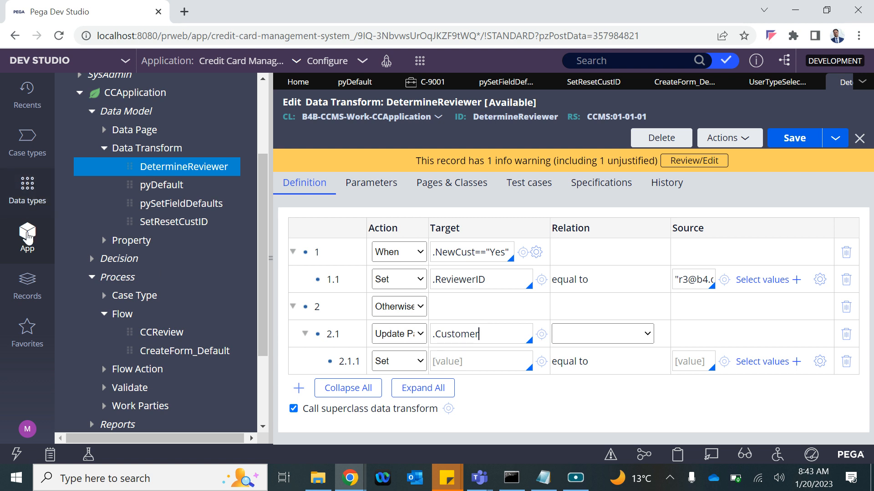
pyautogui.click(21, 205)
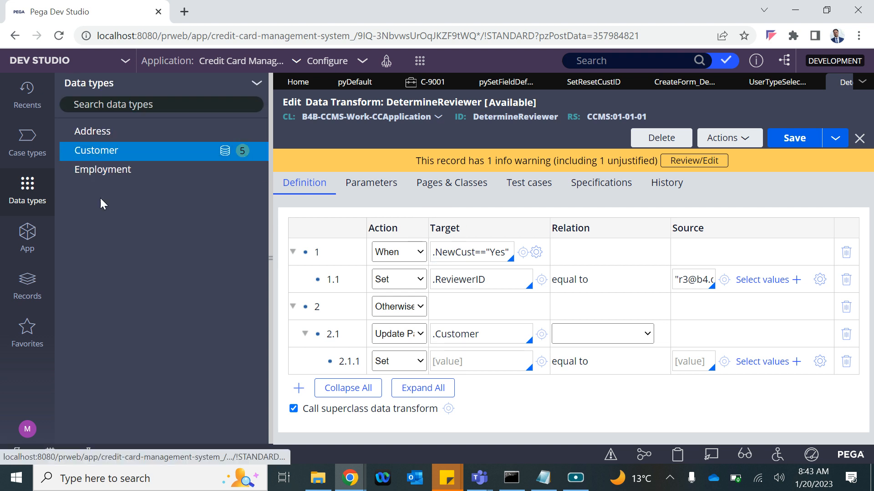
# Step: Check the Get Cust By CID page's CustID parameter, copy D_GetCustByCID, and return to DetermineReviewer
pyautogui.click(73, 152)
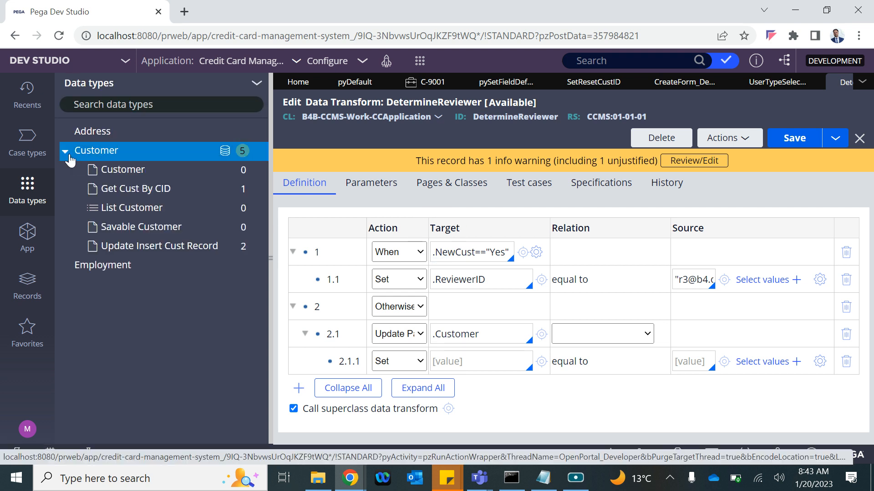
pyautogui.click(127, 192)
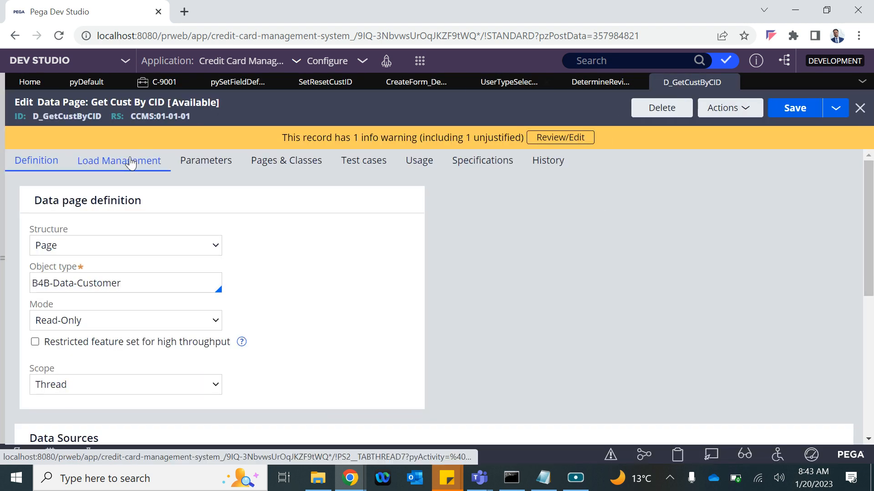
pyautogui.click(203, 161)
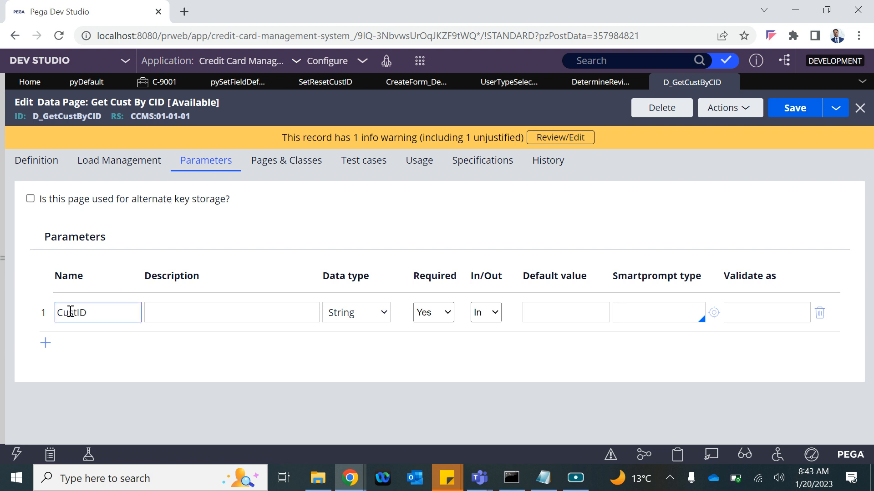
pyautogui.doubleClick(71, 114)
pyautogui.hotkey('ctrl', 'c')
pyautogui.click(601, 83)
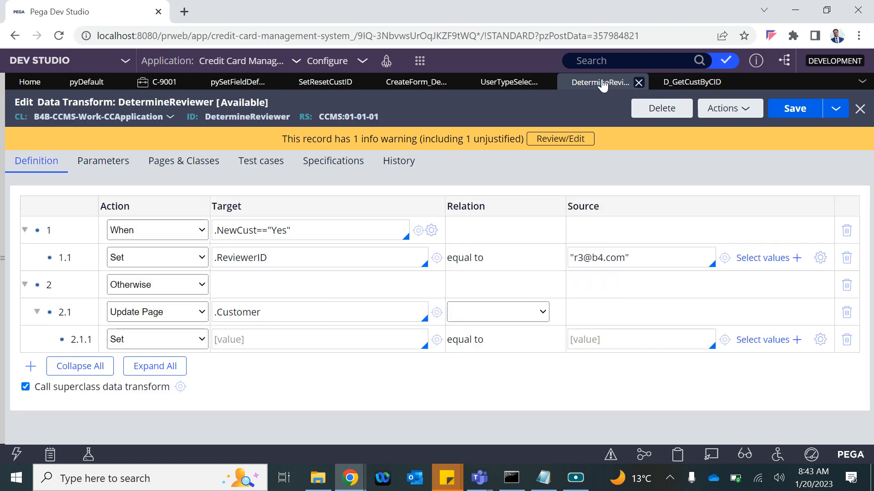
# Step: Fill row 2.1's .Customer with values from D_GetCustByCID[CID:.CustID]
pyautogui.moveTo(271, 316); pyautogui.dragTo(213, 314)
pyautogui.click(475, 314)
pyautogui.click(477, 338)
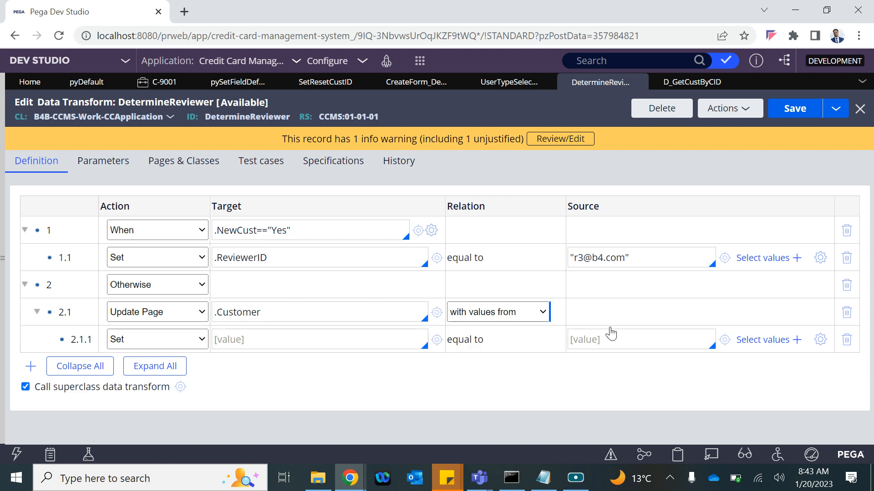
pyautogui.click(599, 309)
pyautogui.hotkey('ctrl', 'v')
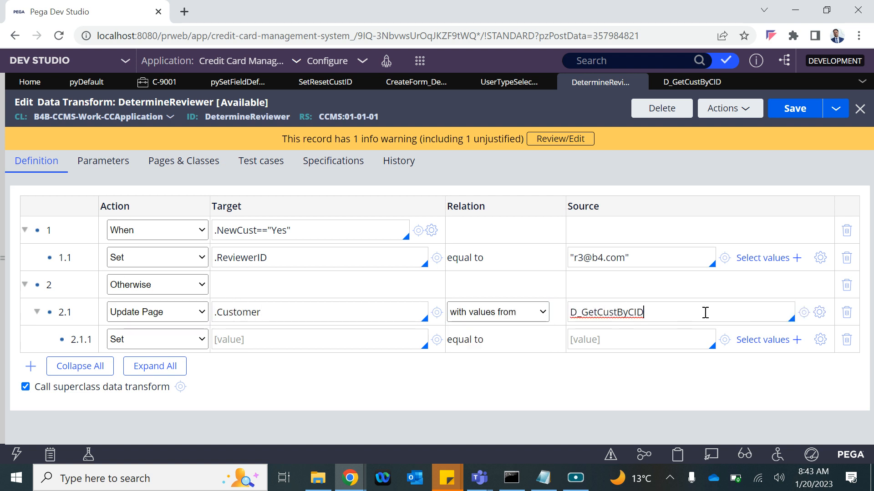
pyautogui.write('[]')
pyautogui.write('CID:.CustID]')
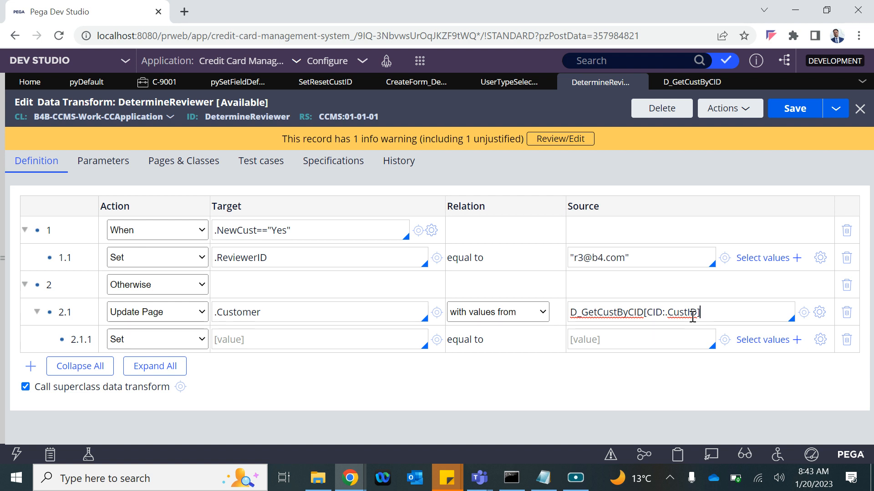
pyautogui.hotkey('ctrl', 'a')
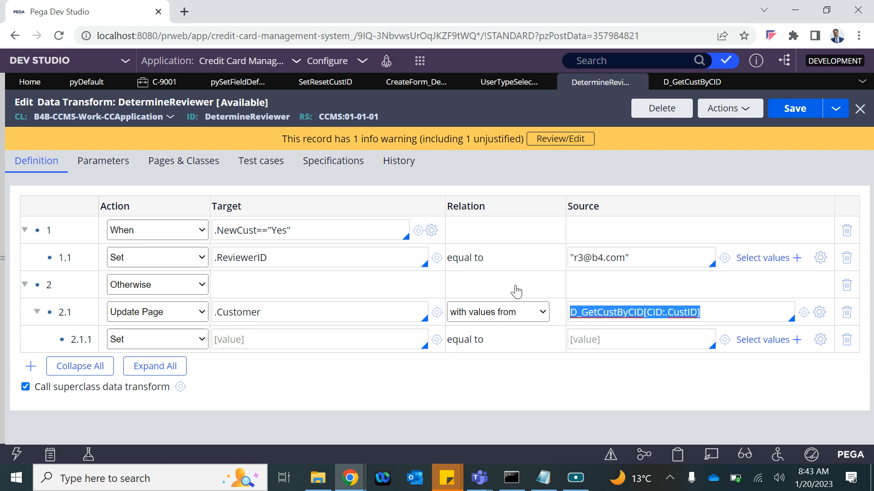
# Step: Map .CID to .CID in row 2.1.1 under .Customer
pyautogui.click(237, 346)
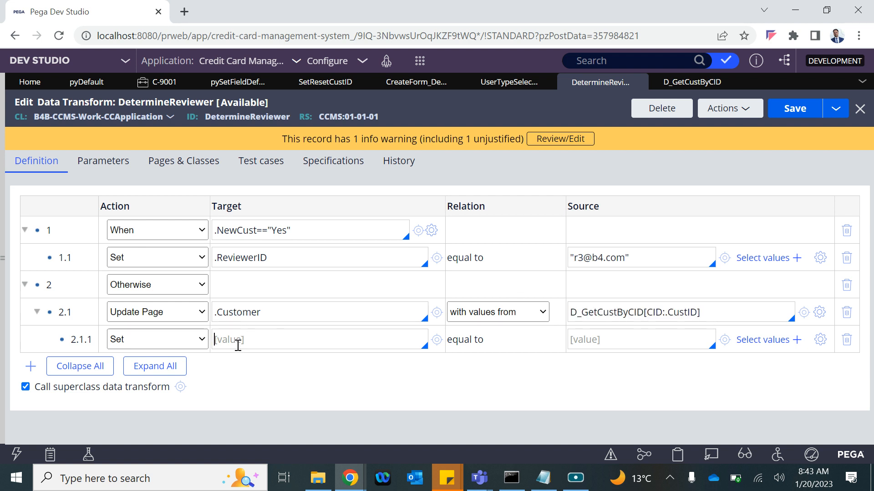
pyautogui.write('.')
pyautogui.press('Down')
pyautogui.press('Return')
pyautogui.write('.')
pyautogui.press('Down')
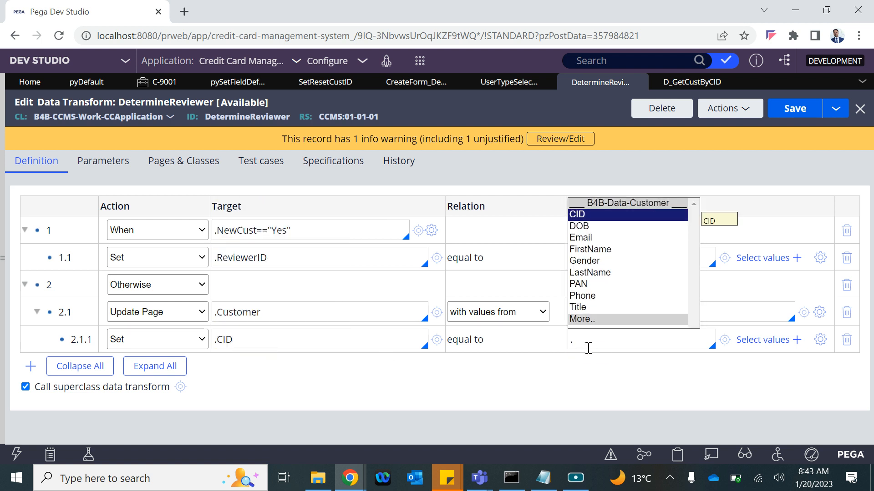
pyautogui.press('Return')
pyautogui.moveTo(689, 320); pyautogui.dragTo(203, 323)
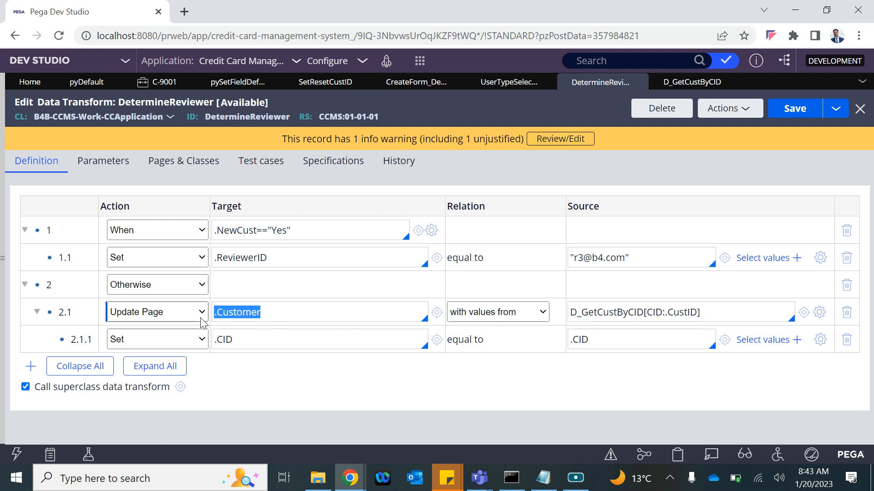
# Step: Add a row mapping .FirstName to .FirstName and save DetermineReviewer
pyautogui.click(248, 341)
pyautogui.press('Return')
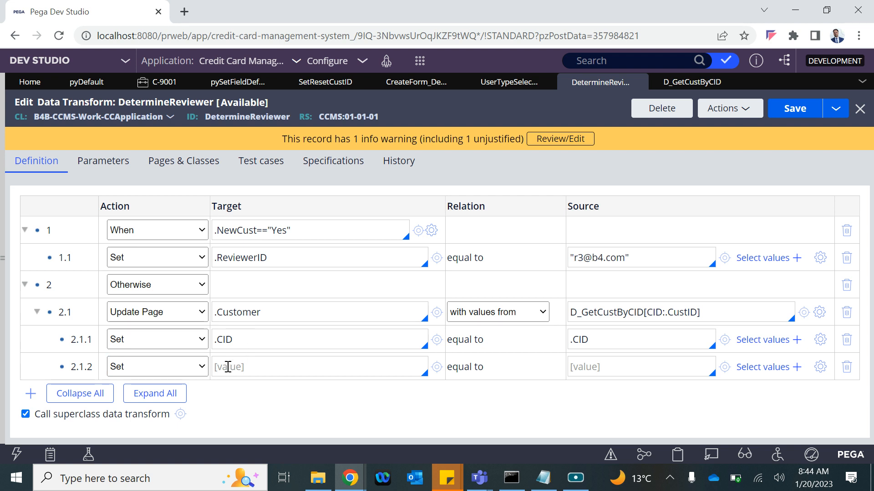
pyautogui.write('.Fi')
pyautogui.press('Return')
pyautogui.write('.')
pyautogui.press('Down')
pyautogui.press('Down')
pyautogui.press('Down')
pyautogui.press('Down')
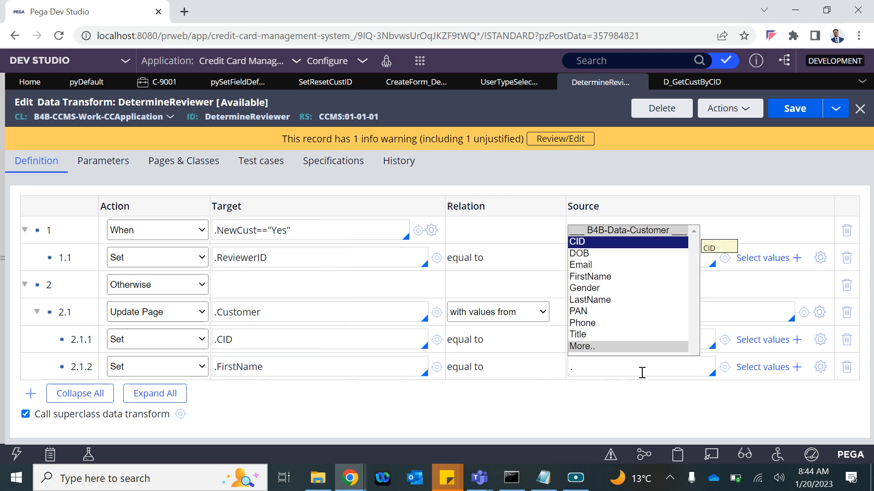
pyautogui.press('Return')
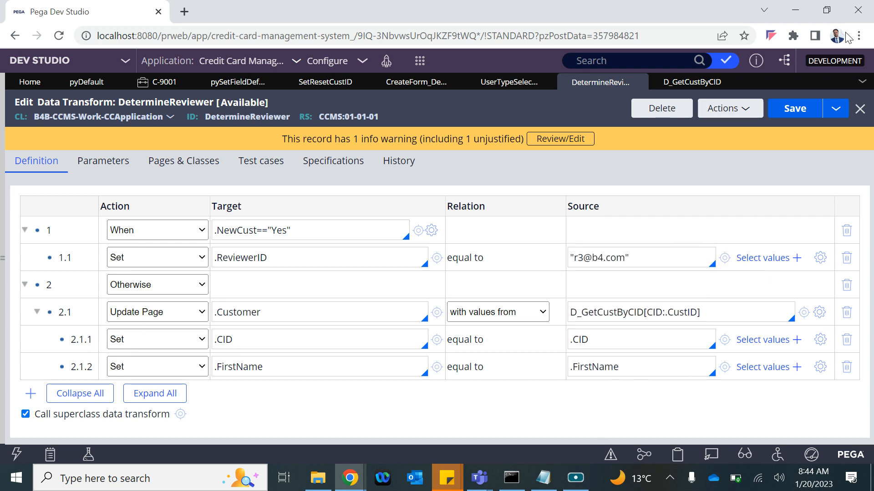
pyautogui.click(794, 114)
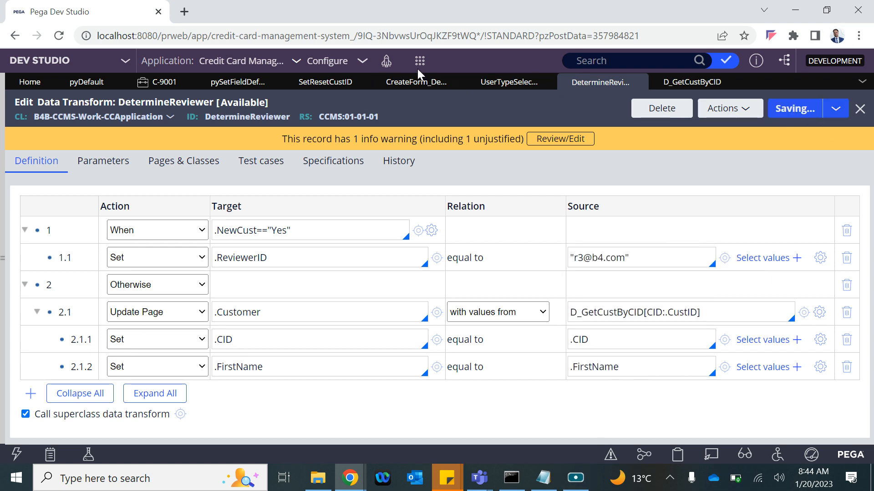
pyautogui.scroll(-2, 471, 289)
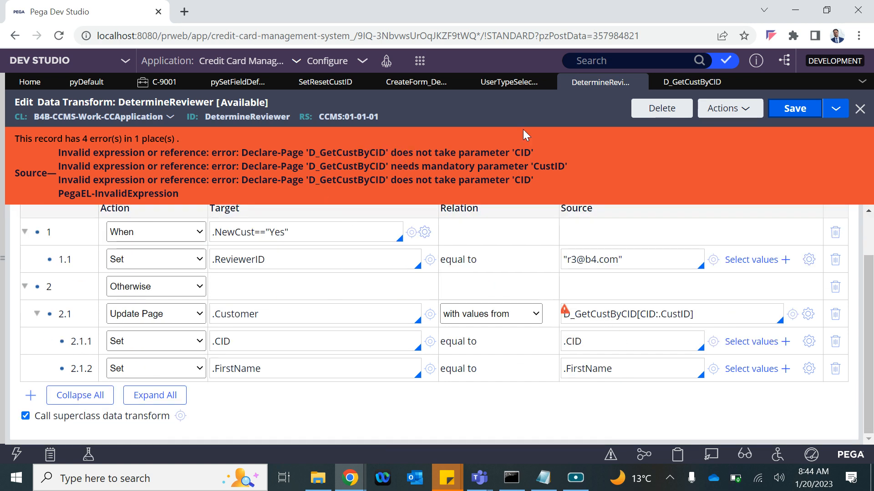
# Step: Copy the CustID parameter name from D_GetCustByCID so row 2.1 reads D_GetCustByCID[CustID:.CustID], and save
pyautogui.click(691, 82)
pyautogui.click(66, 314)
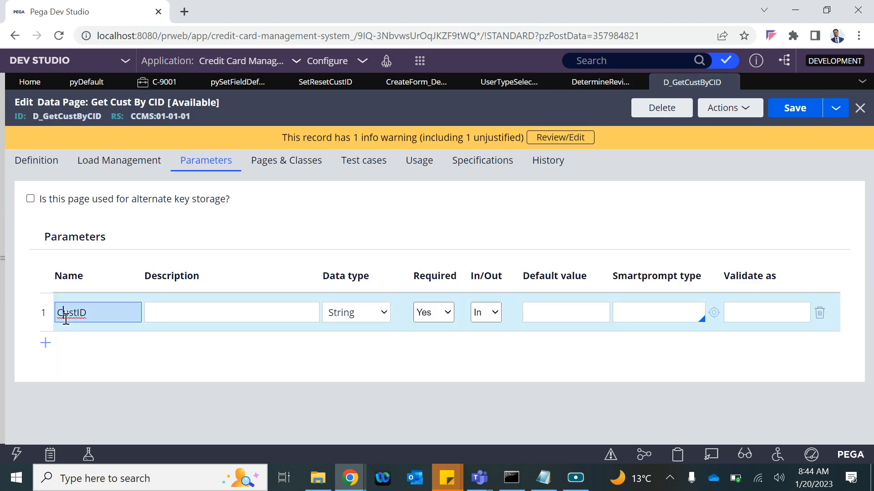
pyautogui.doubleClick(66, 314)
pyautogui.hotkey('ctrl', 'c')
pyautogui.click(600, 82)
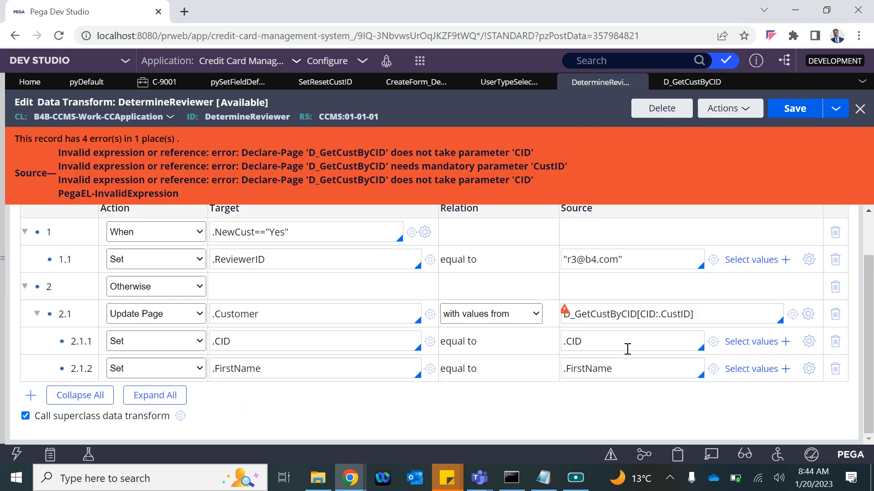
pyautogui.doubleClick(647, 315)
pyautogui.hotkey('ctrl', 'v')
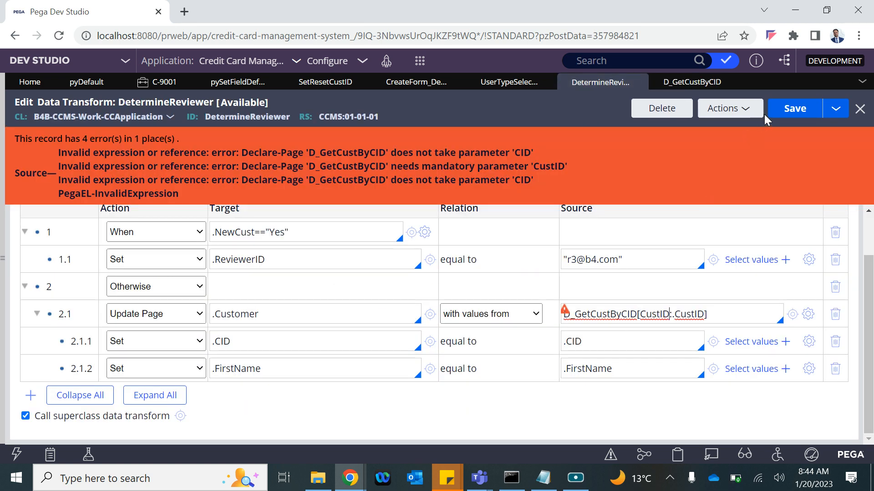
pyautogui.click(790, 108)
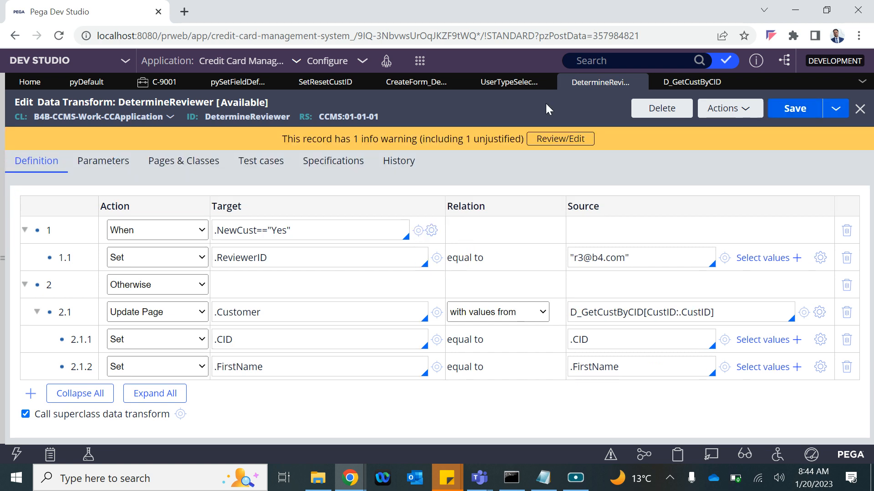
# Step: Continue case C-9001 with New Cust set to No and a Cust ID entered
pyautogui.click(162, 83)
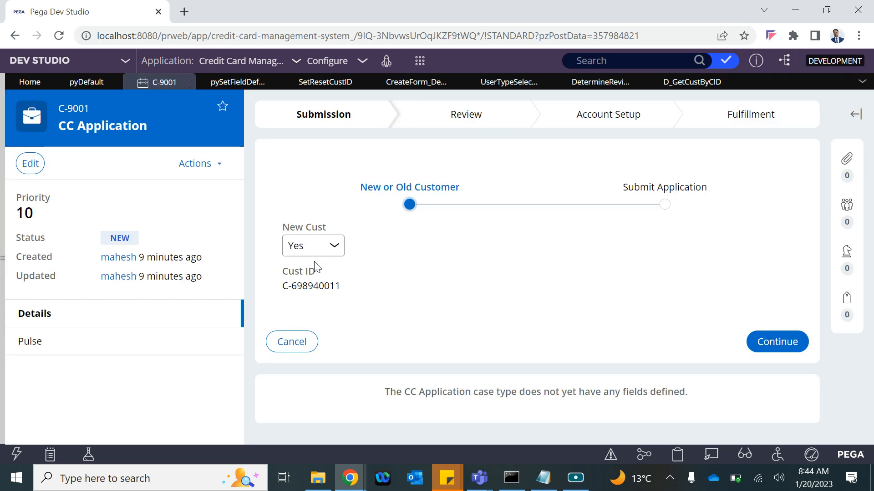
pyautogui.click(304, 250)
pyautogui.click(307, 287)
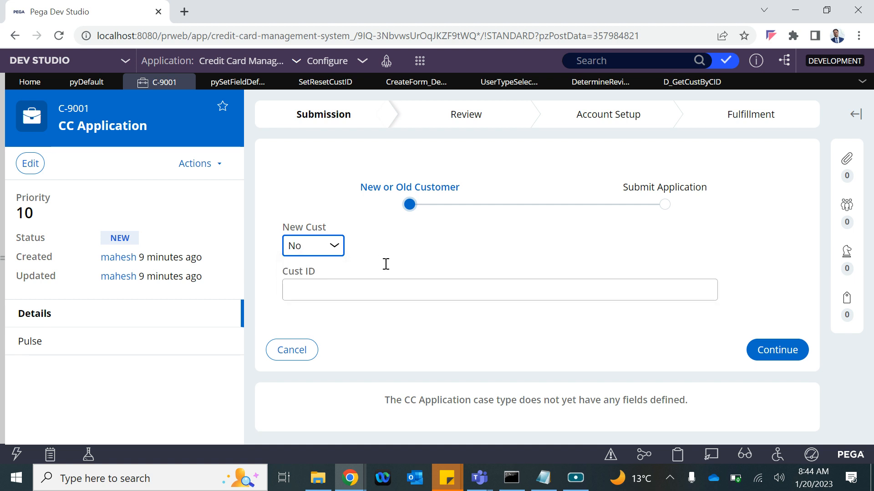
pyautogui.click(332, 293)
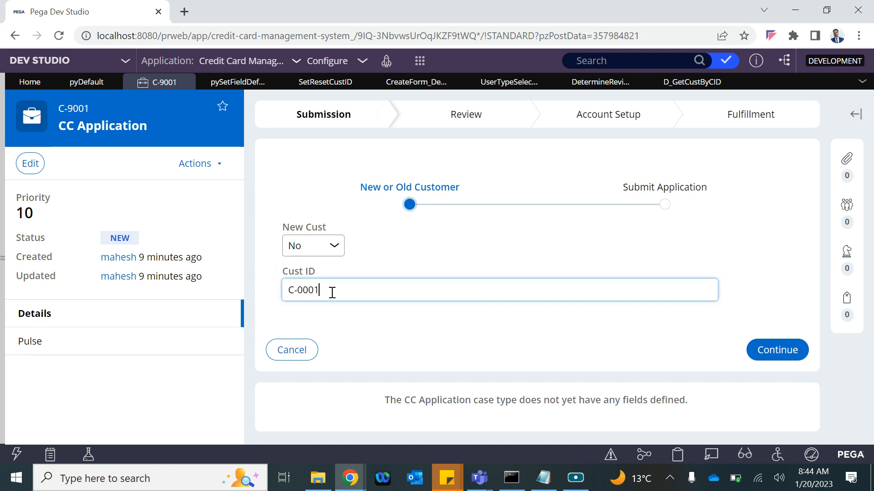
pyautogui.click(754, 351)
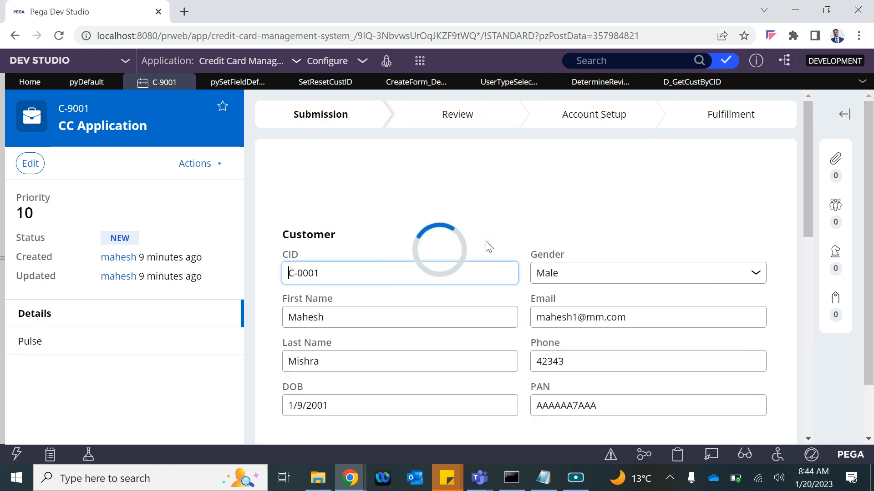
# Step: Re-check row 2.1's .Customer target and source in DetermineReviewer, then return to C-9001's prefilled form
pyautogui.click(597, 84)
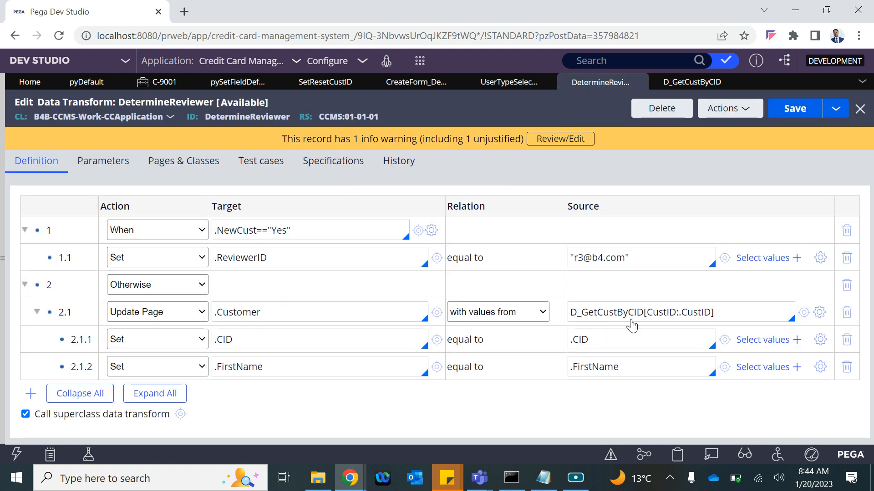
pyautogui.moveTo(730, 305); pyautogui.dragTo(568, 312)
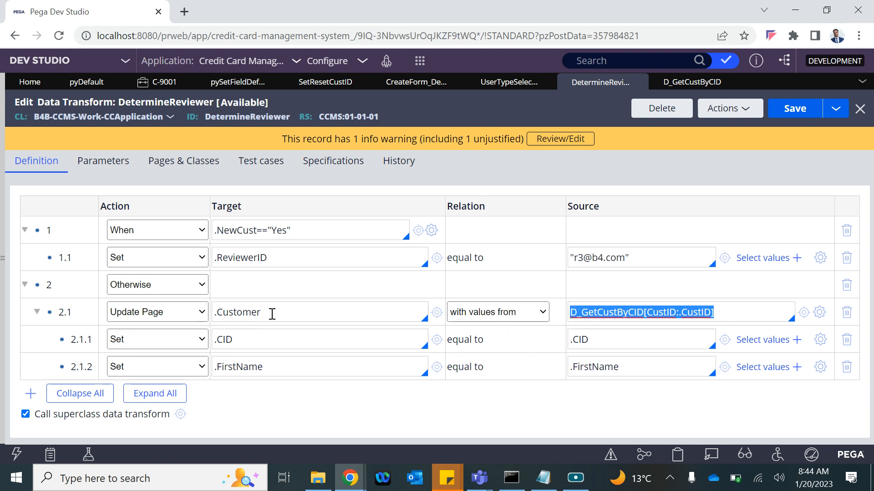
pyautogui.moveTo(267, 313); pyautogui.dragTo(219, 311)
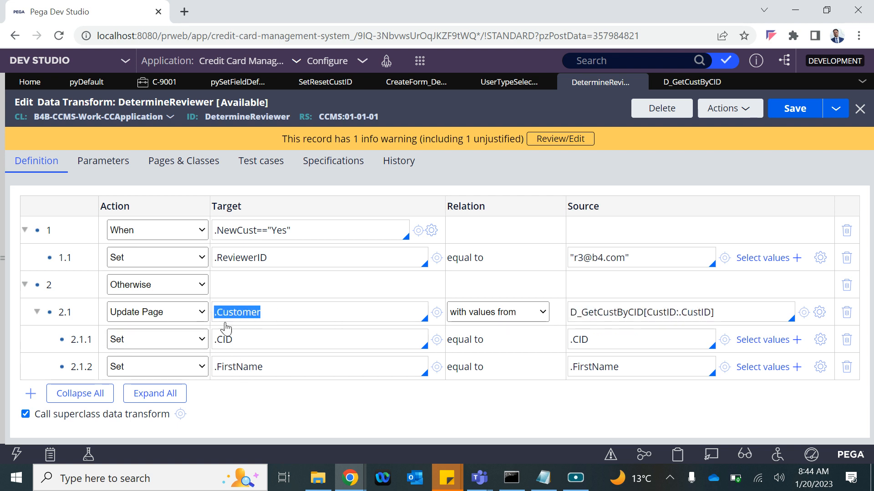
pyautogui.click(136, 85)
pyautogui.scroll(-4, 675, 433)
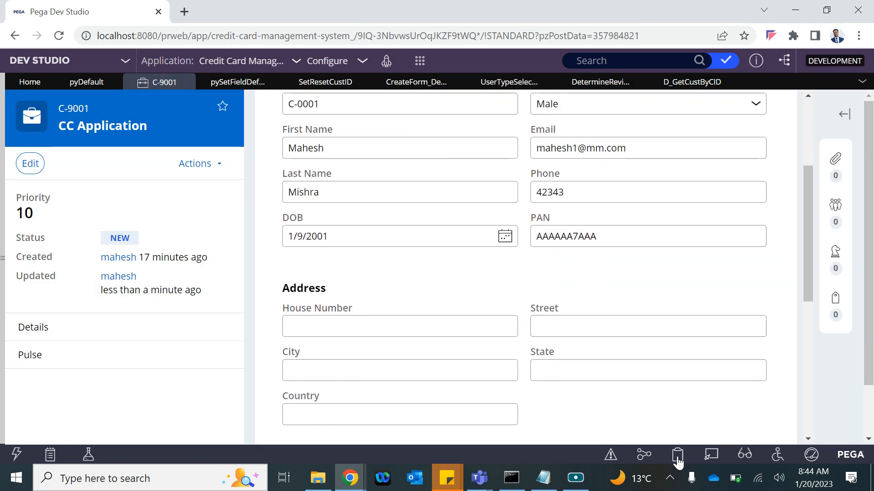
pyautogui.click(678, 454)
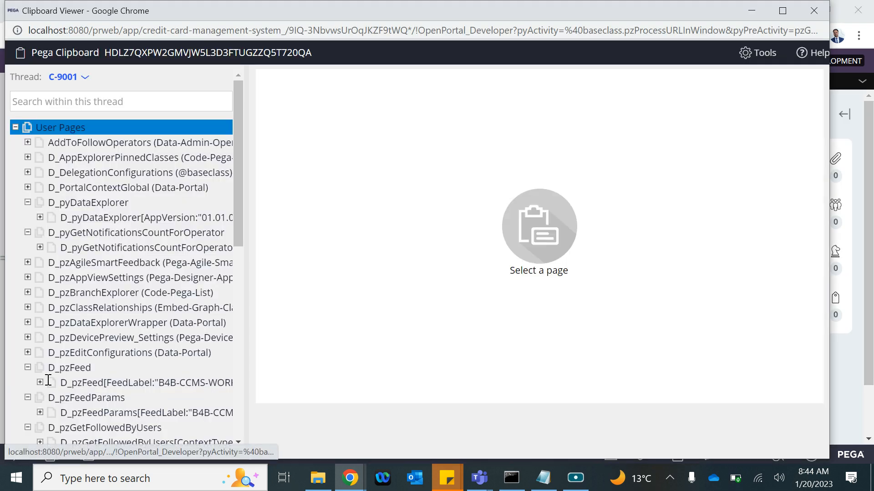
# Step: Inspect pyWorkPage.Customer in the Clipboard, finding only CID and FirstName, then close the viewer
pyautogui.scroll(-10, 47, 379)
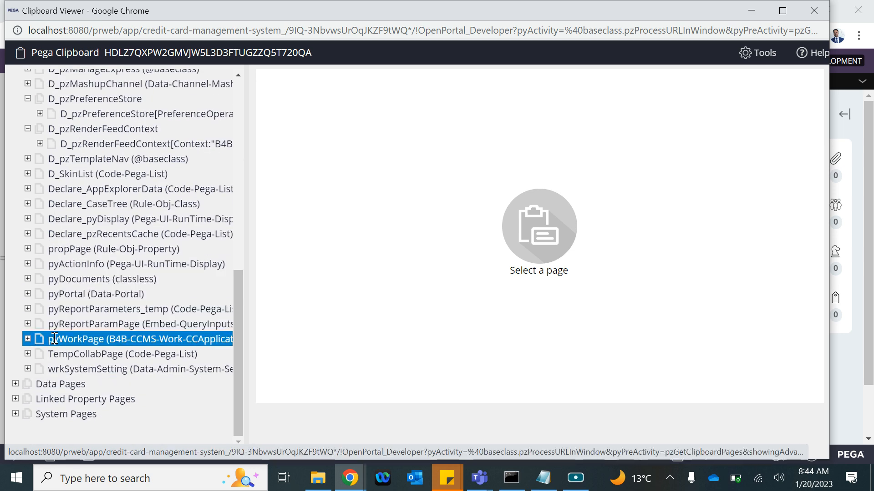
pyautogui.click(28, 339)
pyautogui.click(87, 369)
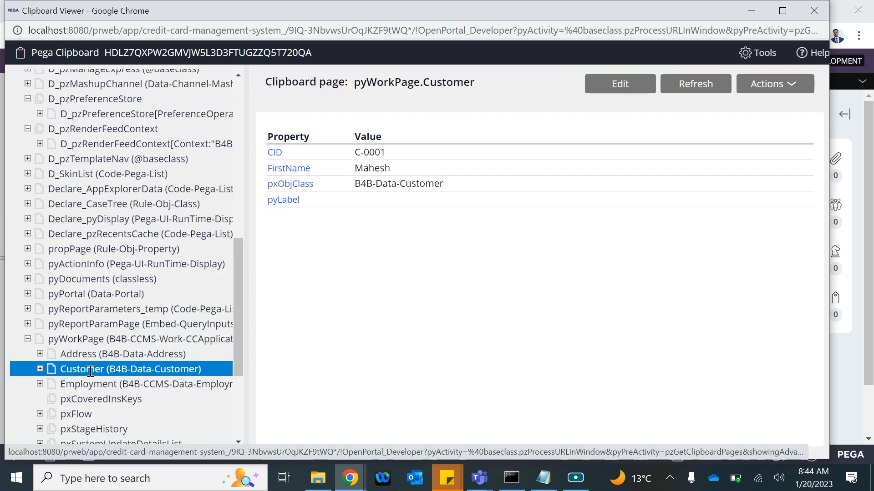
pyautogui.moveTo(400, 170); pyautogui.dragTo(273, 156)
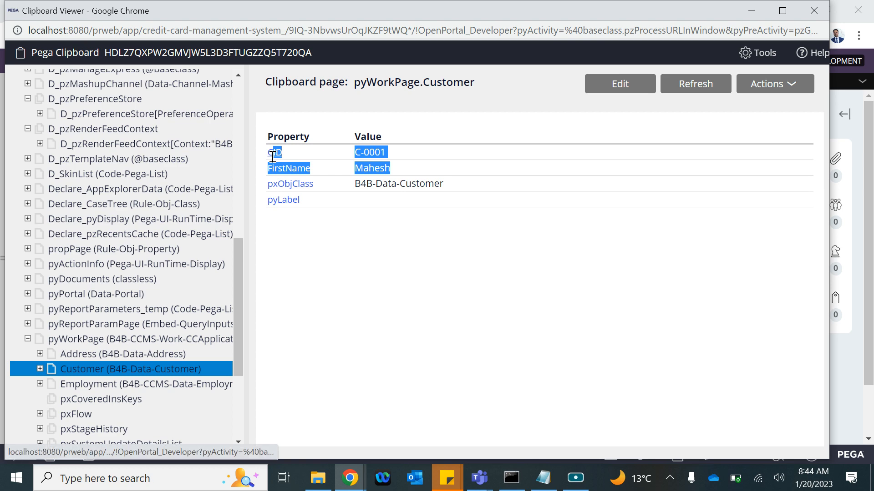
pyautogui.click(814, 10)
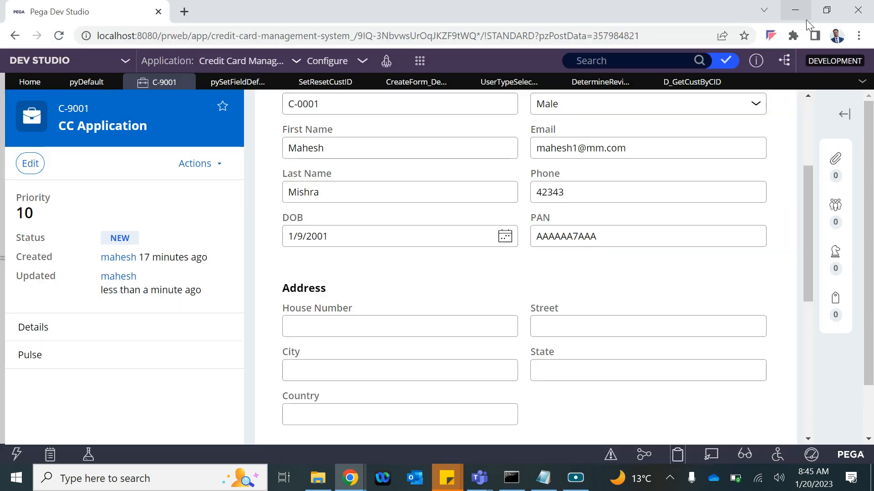
pyautogui.scroll(3, 492, 239)
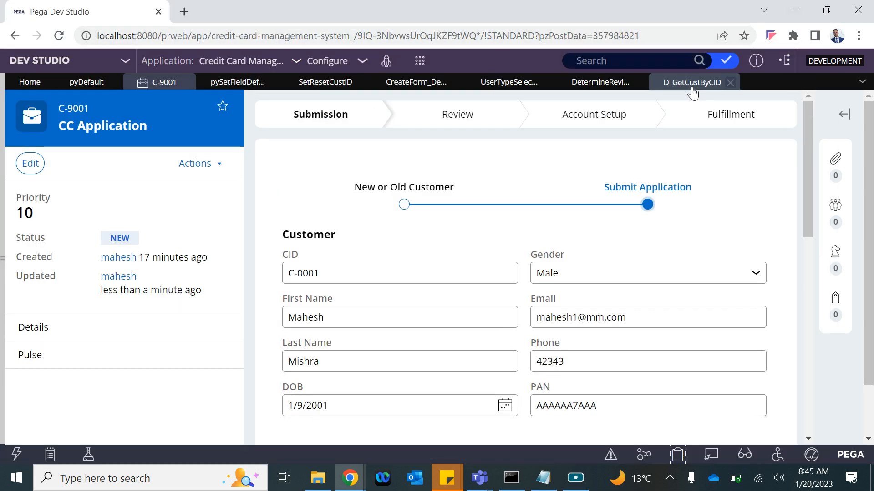
# Step: Verify D_GetCustByCID's object type is B4B-Data-Customer, then return to DetermineReviewer
pyautogui.click(717, 82)
pyautogui.click(36, 161)
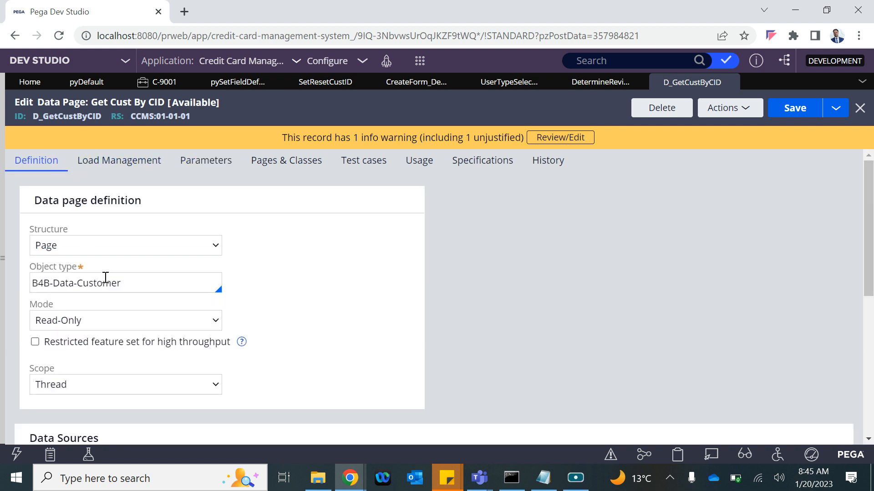
pyautogui.moveTo(147, 282); pyautogui.dragTo(2, 284)
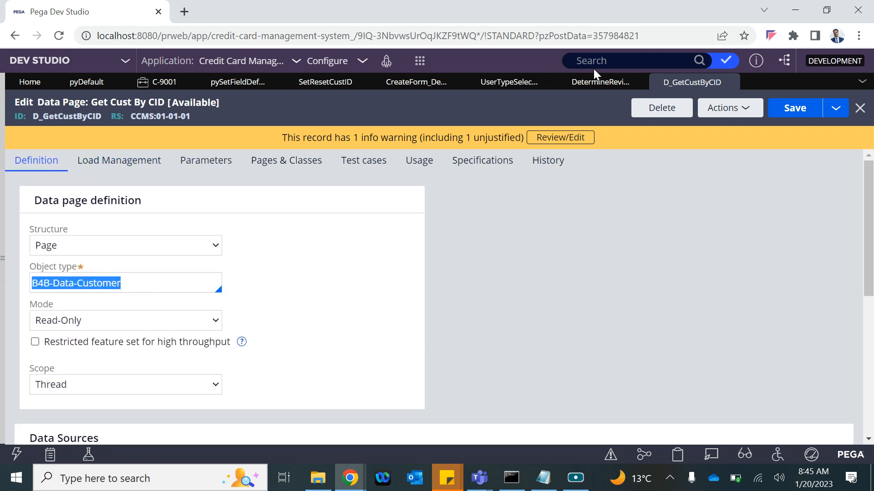
pyautogui.click(3, 270)
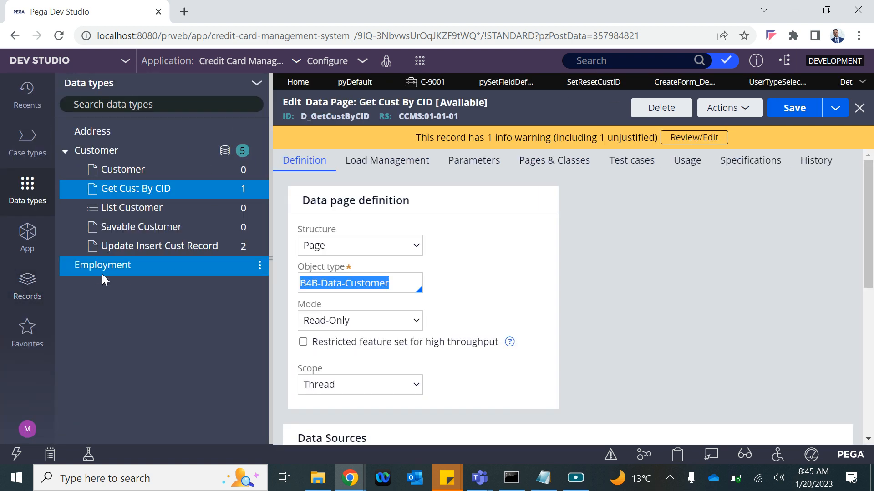
pyautogui.click(27, 253)
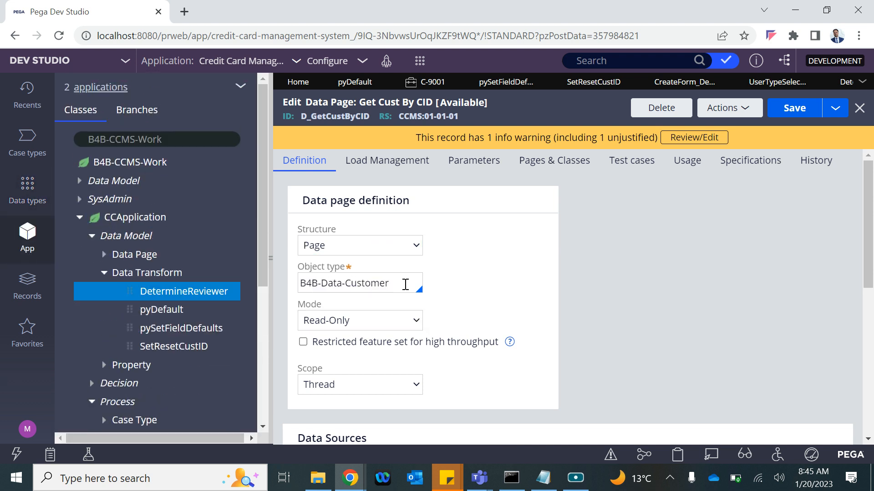
pyautogui.moveTo(405, 285); pyautogui.dragTo(274, 292)
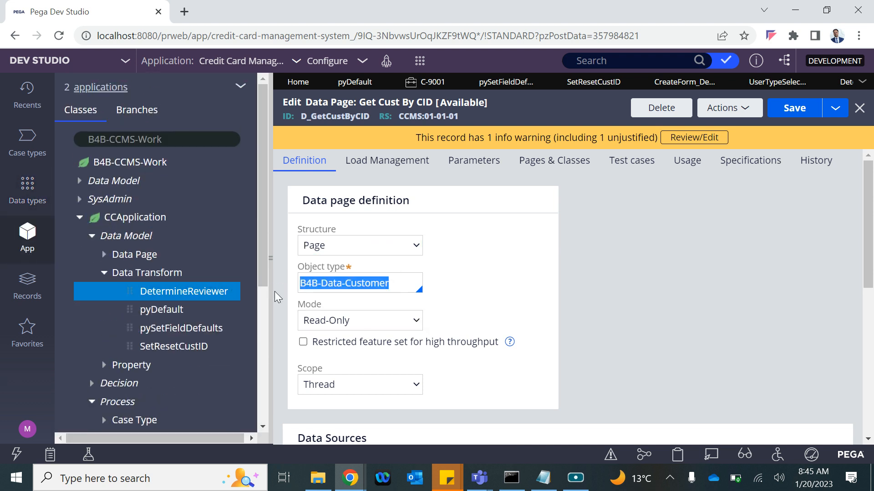
pyautogui.click(271, 258)
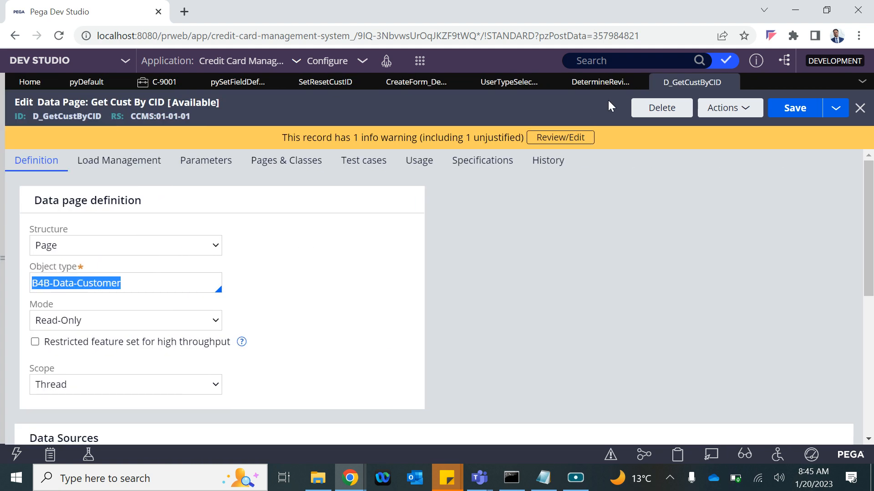
pyautogui.click(599, 87)
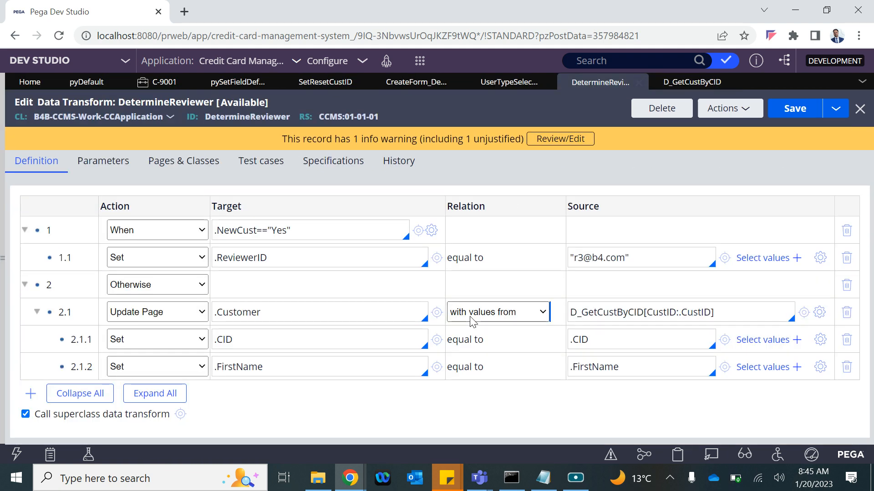
# Step: Make row 2.1 Set .Customer equal to D_GetCustByCID[CustID:.CustID], deleting its child rows, and save
pyautogui.click(157, 313)
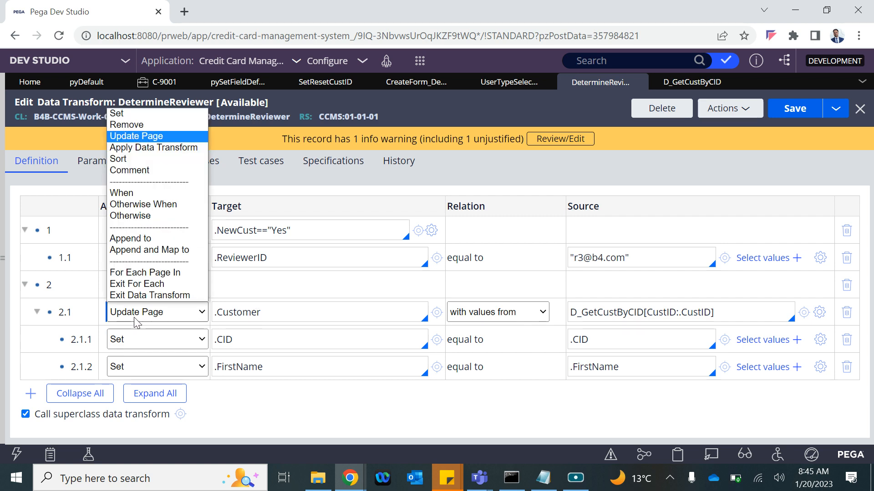
pyautogui.click(134, 126)
pyautogui.click(503, 112)
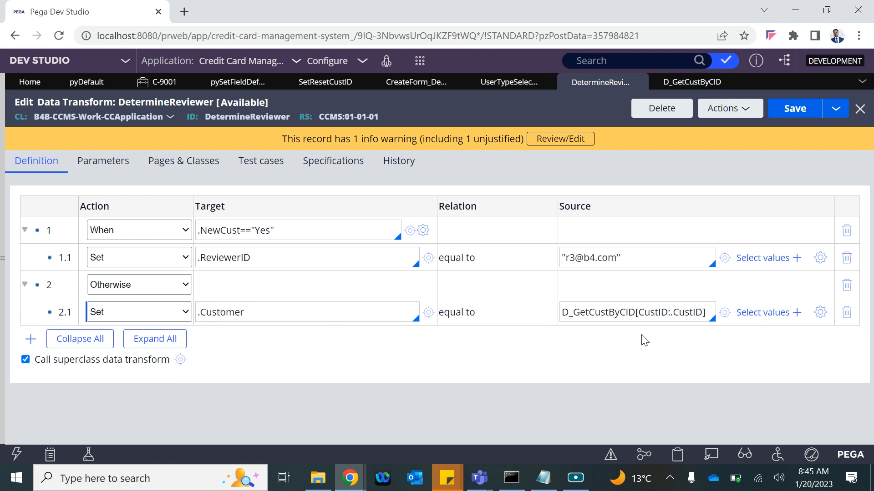
pyautogui.click(622, 318)
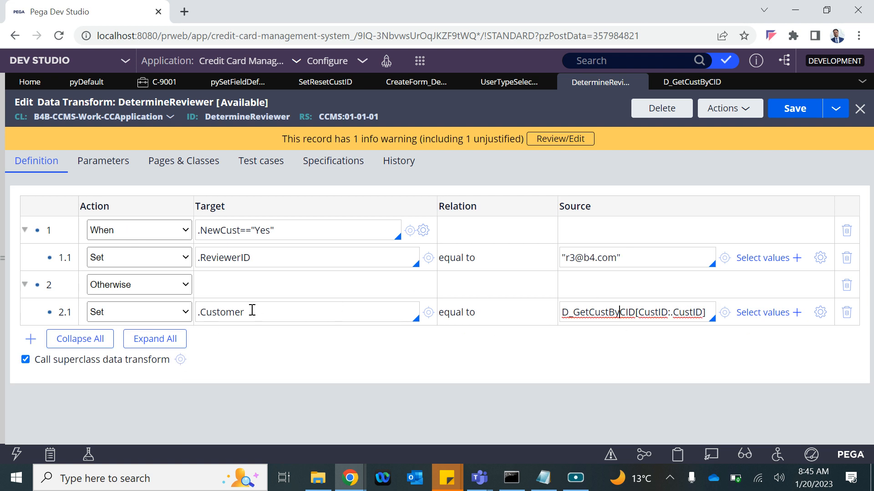
pyautogui.moveTo(252, 310); pyautogui.dragTo(197, 312)
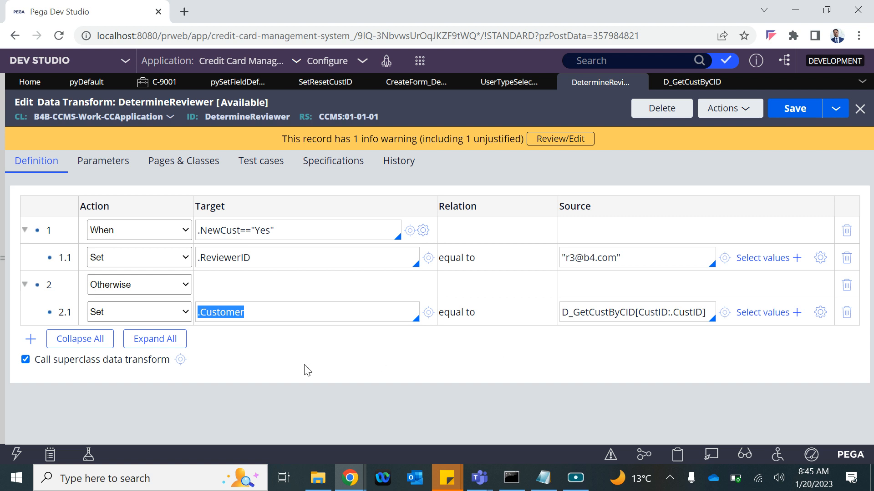
pyautogui.click(795, 109)
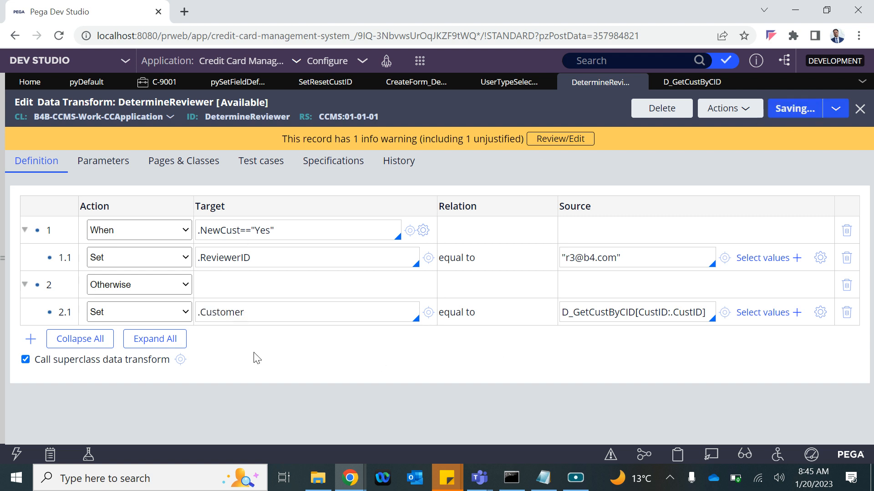
# Step: Create a new CC Application case
pyautogui.click(421, 64)
pyautogui.moveTo(437, 72)
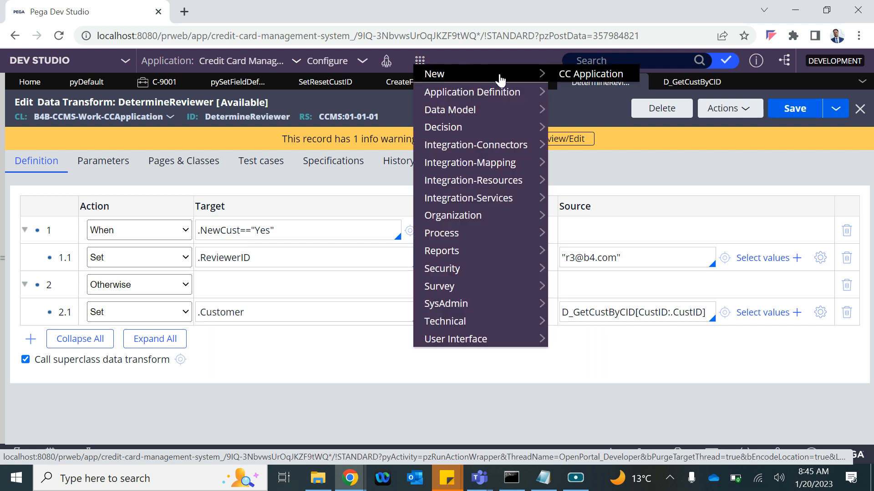
pyautogui.click(581, 73)
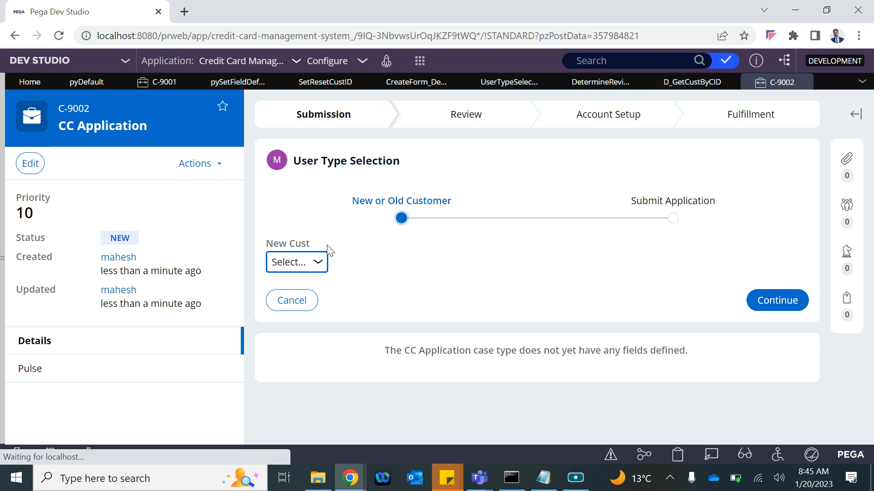
# Step: Continue the case as an existing customer, New Cust No, with the customer ID entered
pyautogui.click(307, 267)
pyautogui.click(287, 306)
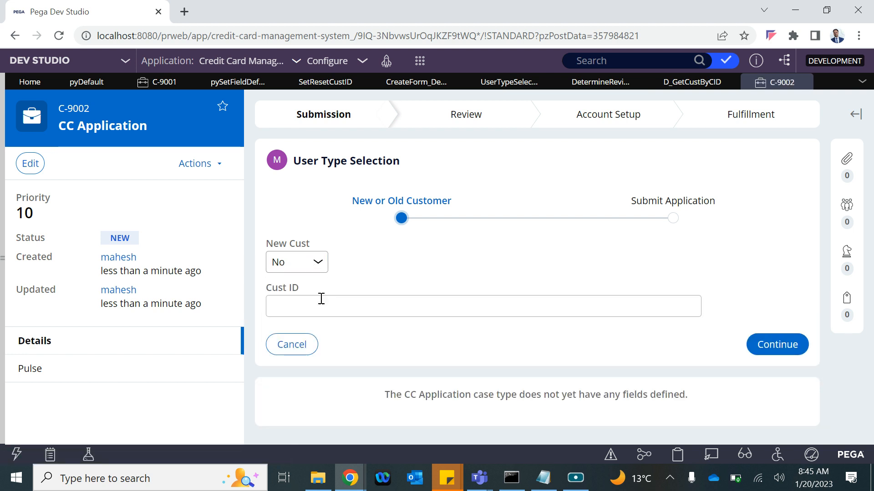
pyautogui.click(298, 308)
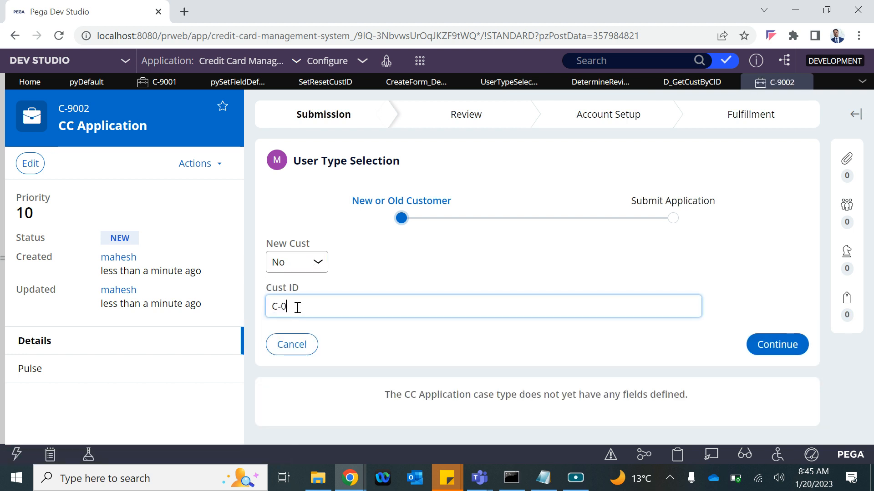
pyautogui.write('C-0001')
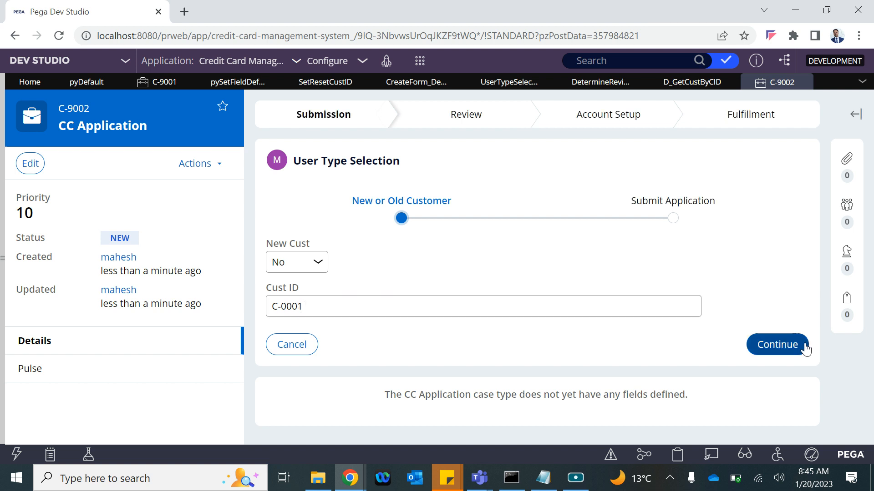
pyautogui.click(792, 346)
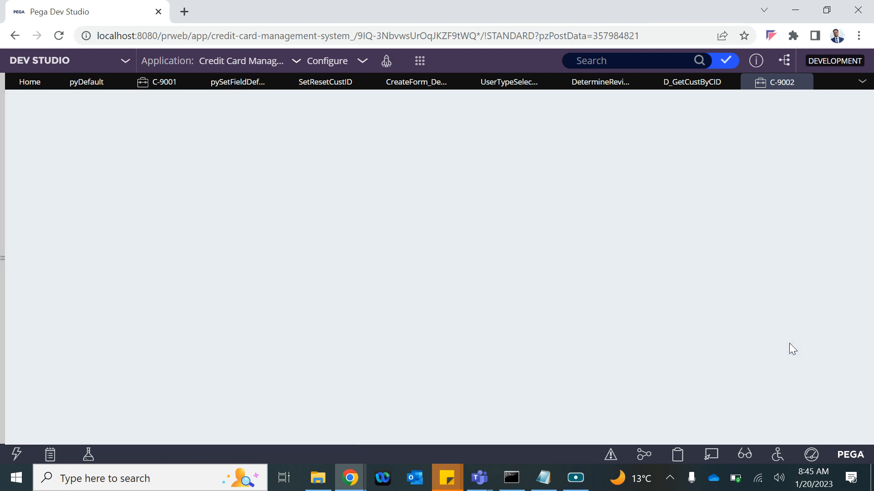
# Step: Inspect C-9002's pyWorkPage.Customer in the Clipboard, now holding the full customer record, then switch to D_GetCustByCID
pyautogui.scroll(-5, 571, 302)
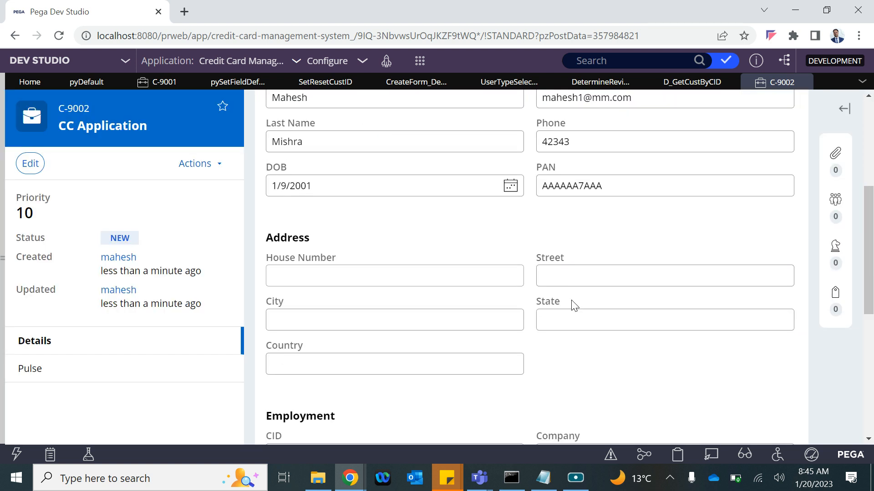
pyautogui.click(675, 454)
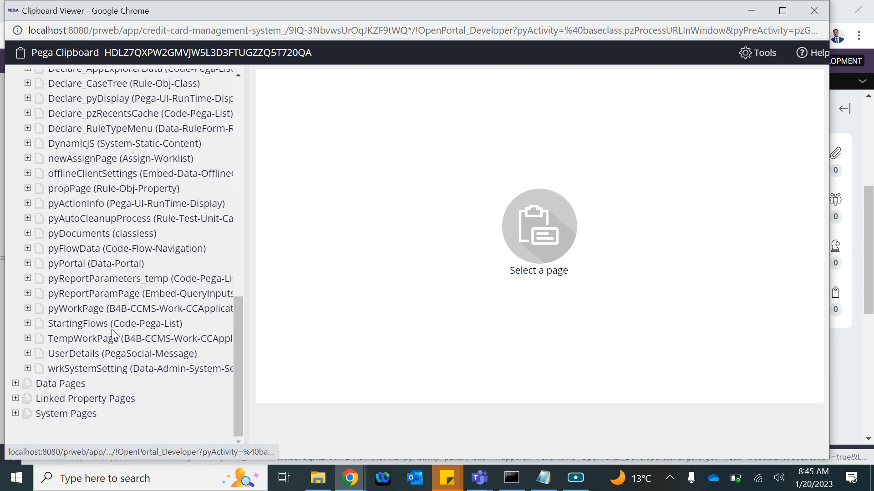
pyautogui.click(27, 310)
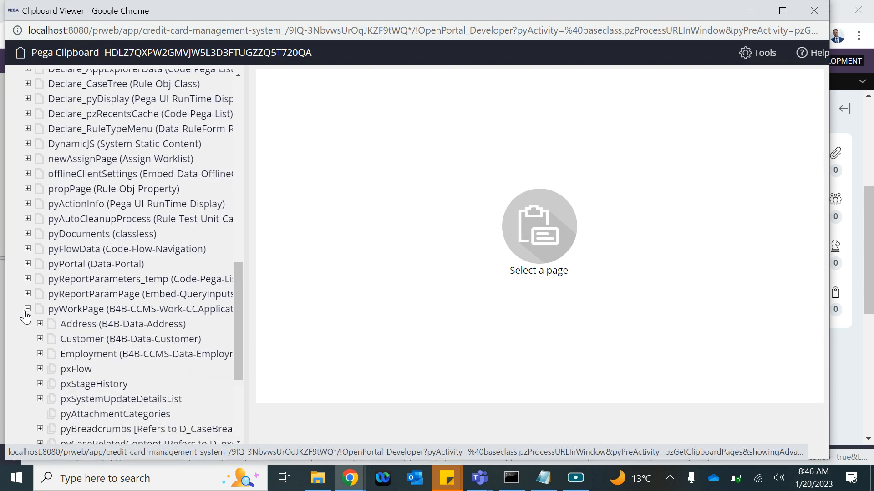
pyautogui.click(91, 339)
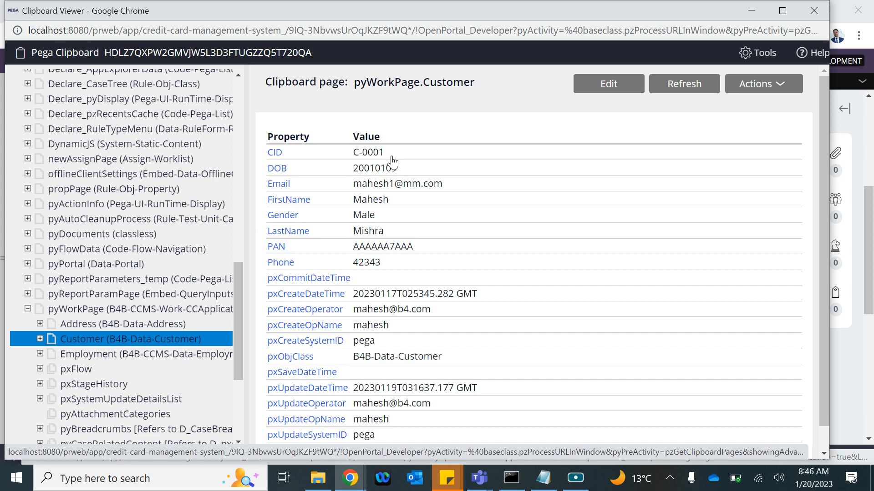
pyautogui.scroll(-1, 392, 315)
pyautogui.scroll(1, 394, 318)
pyautogui.click(813, 10)
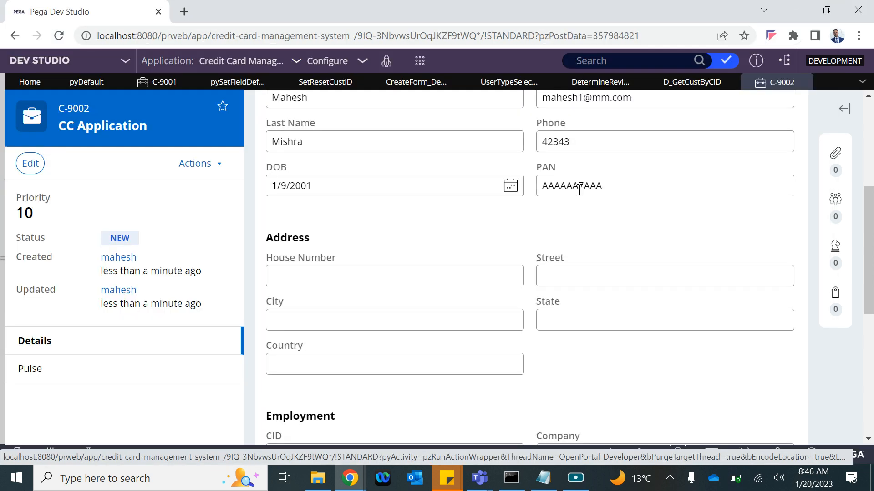
pyautogui.scroll(6, 579, 189)
pyautogui.click(692, 82)
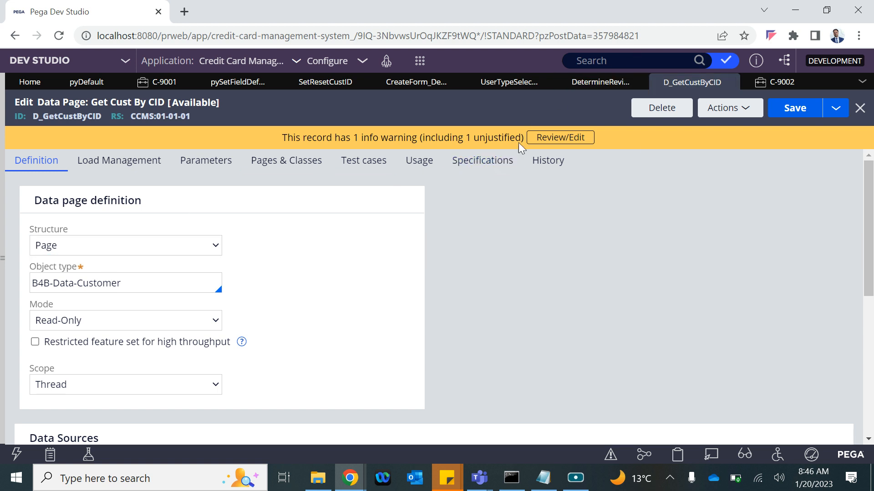
# Step: Change row 2.1's action in DetermineReviewer to Sort
pyautogui.click(577, 83)
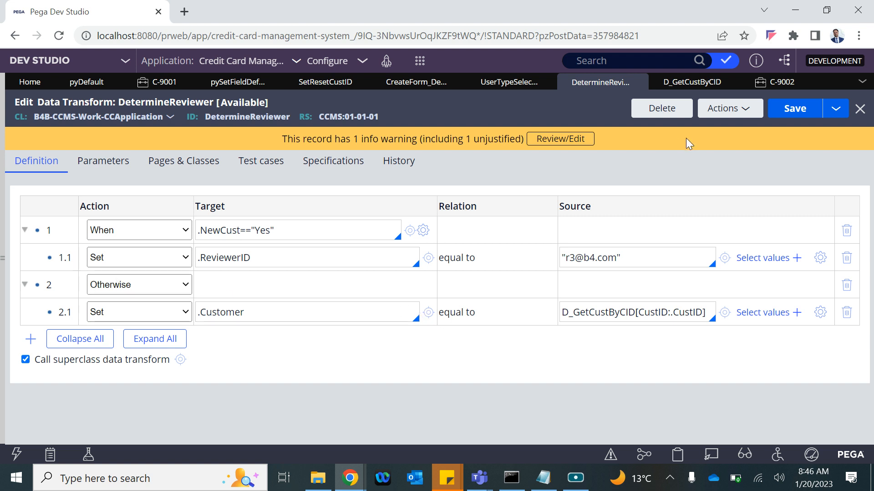
pyautogui.click(133, 312)
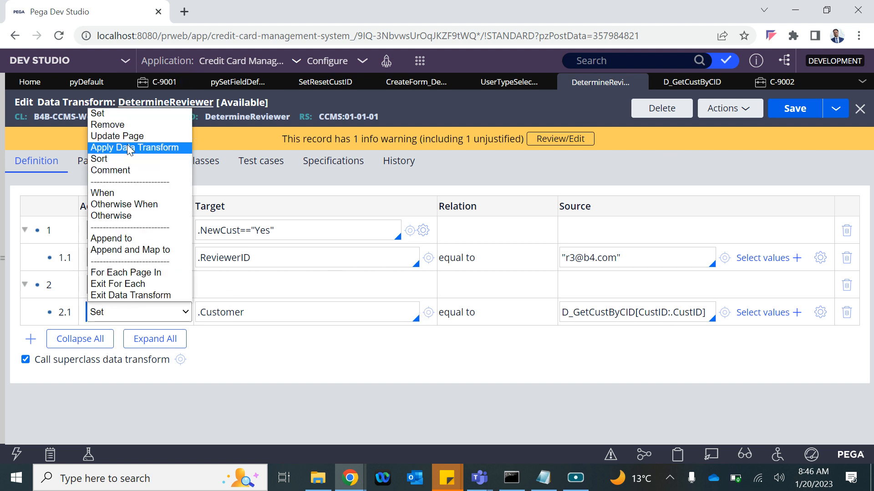
pyautogui.click(124, 158)
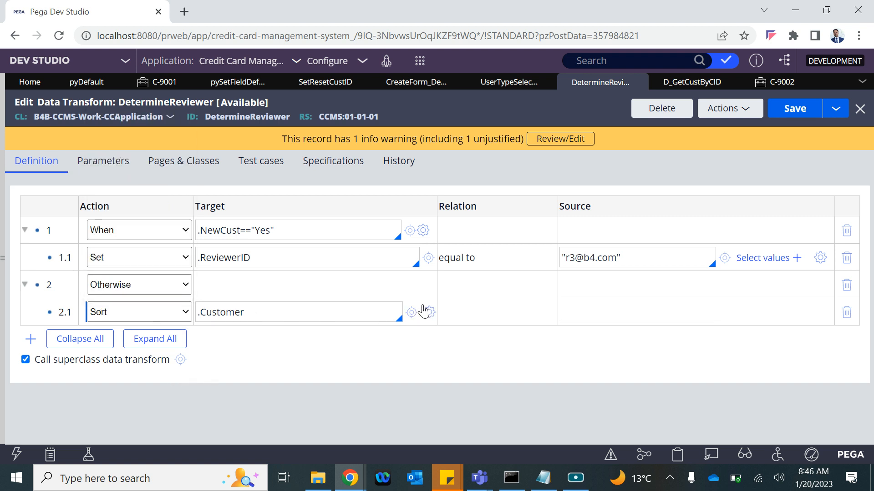
# Step: Try FirstName as a sort property, then close the Sorting Properties dialog
pyautogui.click(429, 312)
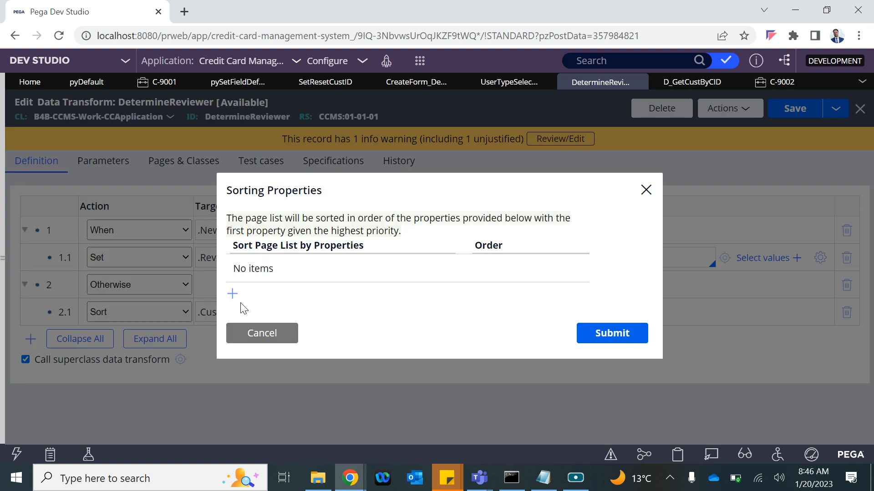
pyautogui.click(232, 292)
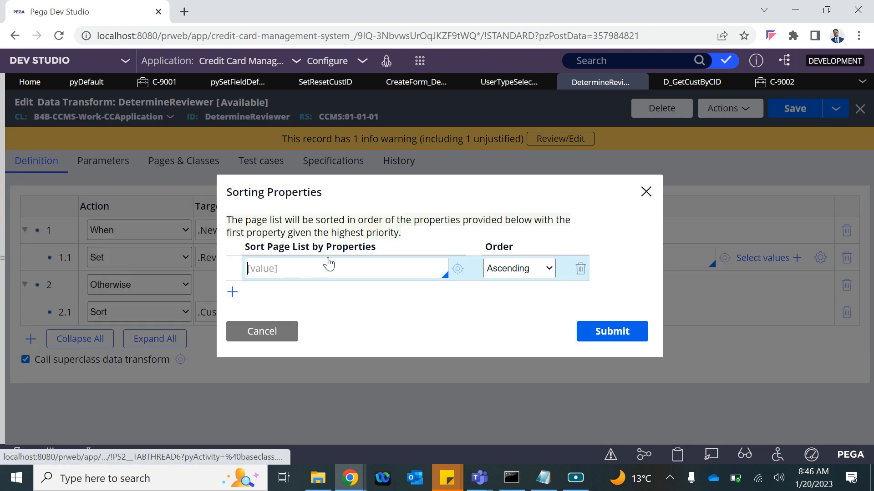
pyautogui.write('/.')
pyautogui.press('BackSpace')
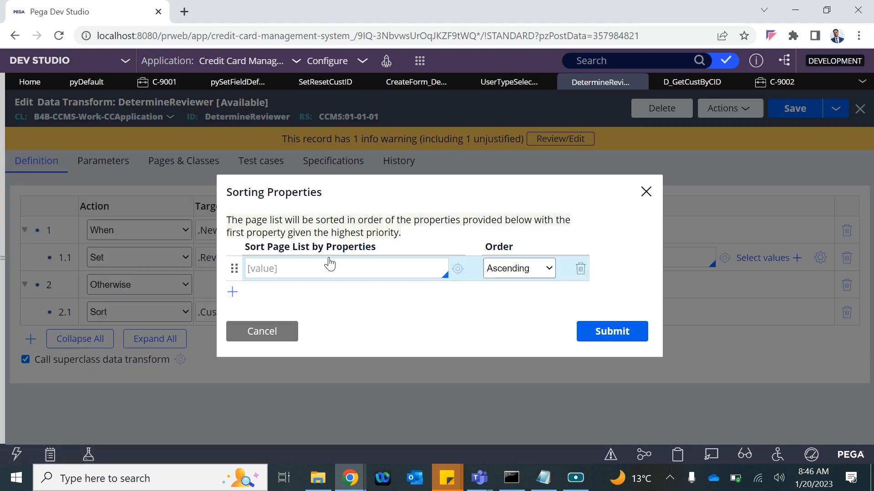
pyautogui.write('.')
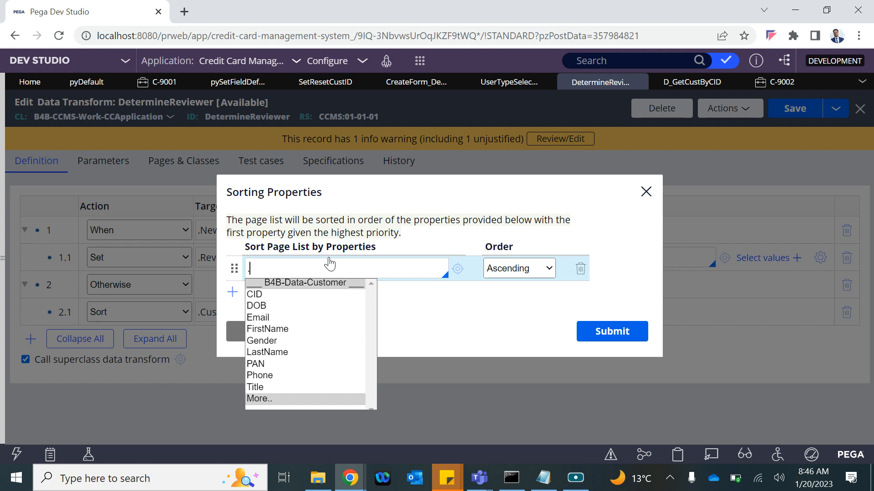
pyautogui.press('Down')
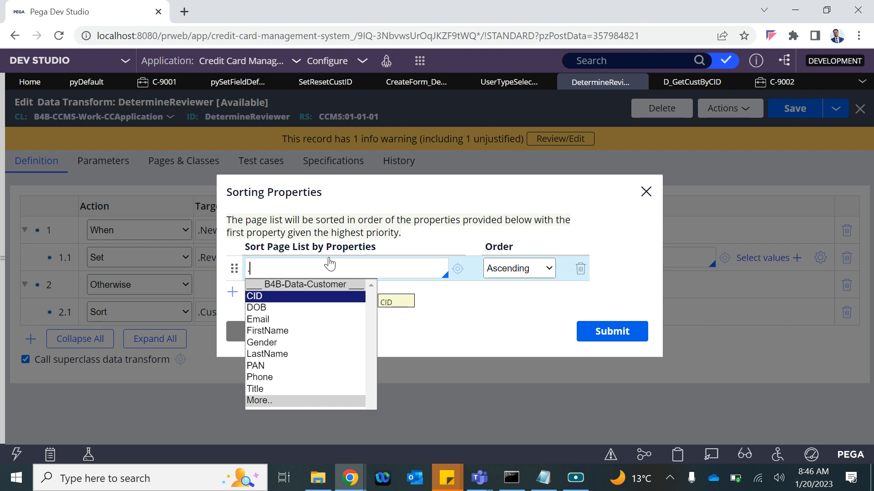
pyautogui.press('Down')
pyautogui.press('Down')
pyautogui.press('Down')
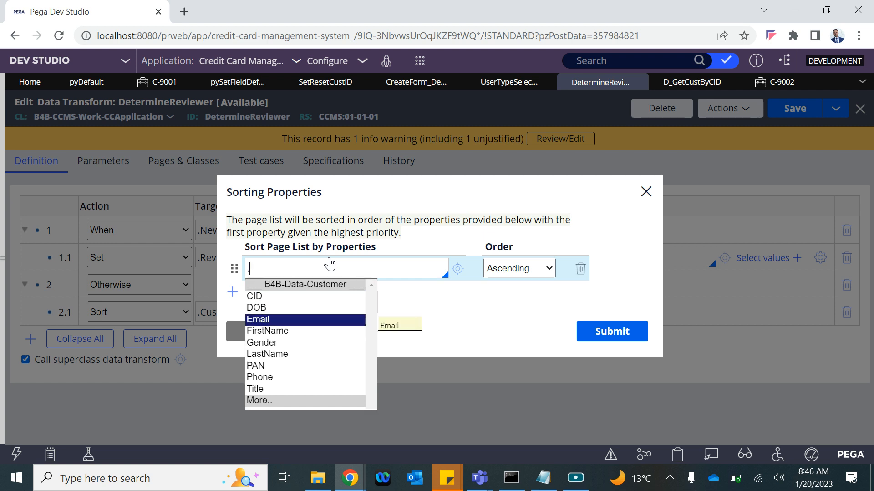
pyautogui.press('Return')
pyautogui.click(511, 267)
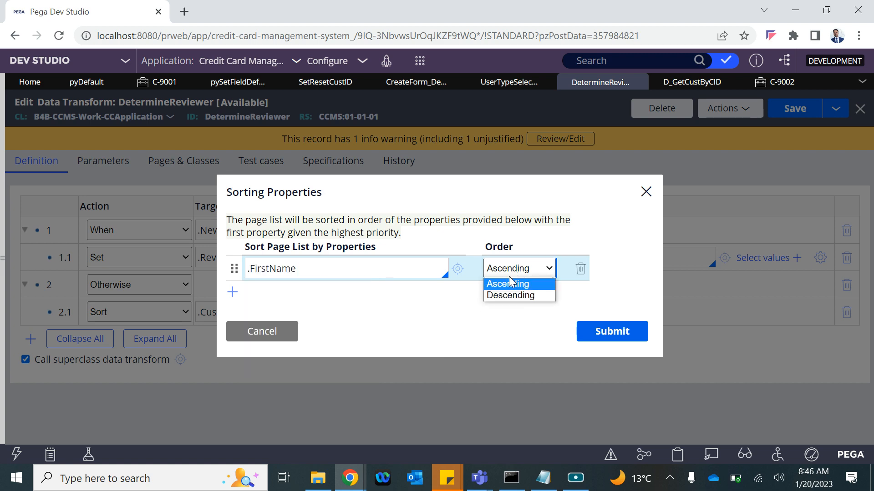
pyautogui.click(280, 332)
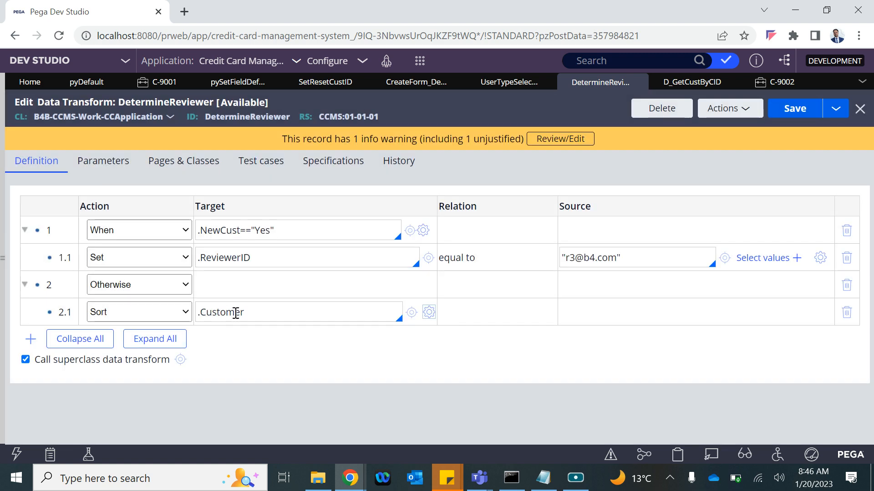
# Step: Change row 2.1's target from .Customer to .AprList and reopen its sorting properties
pyautogui.tripleClick(196, 313)
pyautogui.press('BackSpace')
pyautogui.write('.')
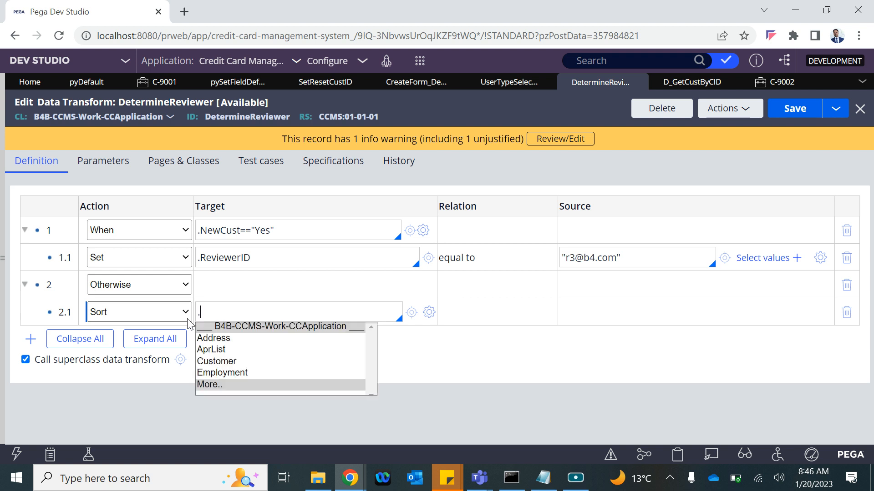
pyautogui.press('Down')
pyautogui.press('Return')
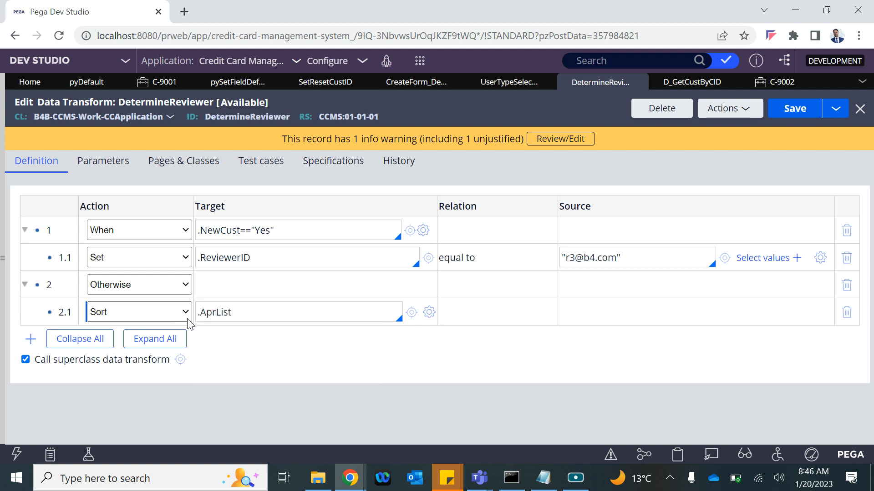
pyautogui.click(429, 313)
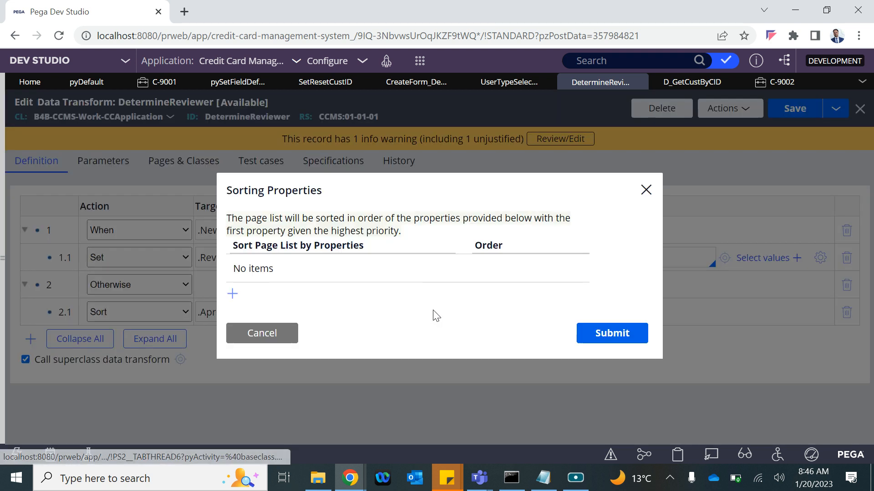
# Step: Try .pyFirstName as the .AprList sort property, then cancel the Sorting Properties dialog
pyautogui.click(233, 295)
pyautogui.click(272, 270)
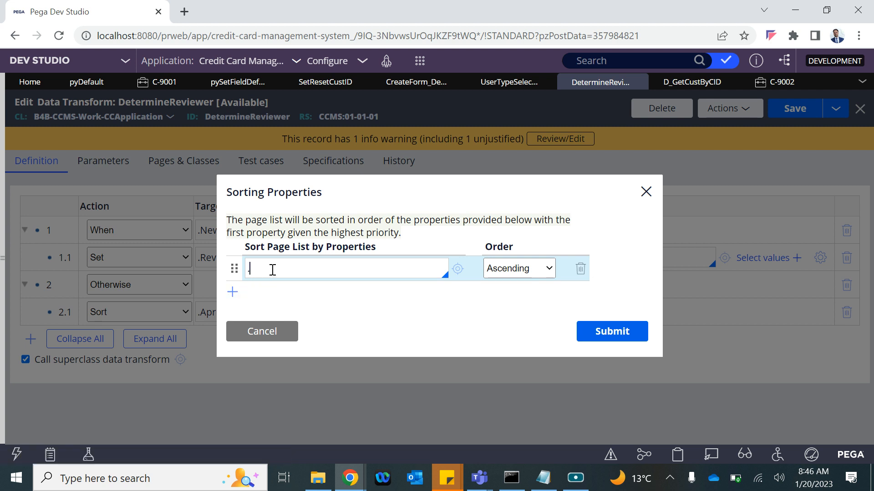
pyautogui.write('.')
pyautogui.press('Down')
pyautogui.press('Down')
pyautogui.press('Down')
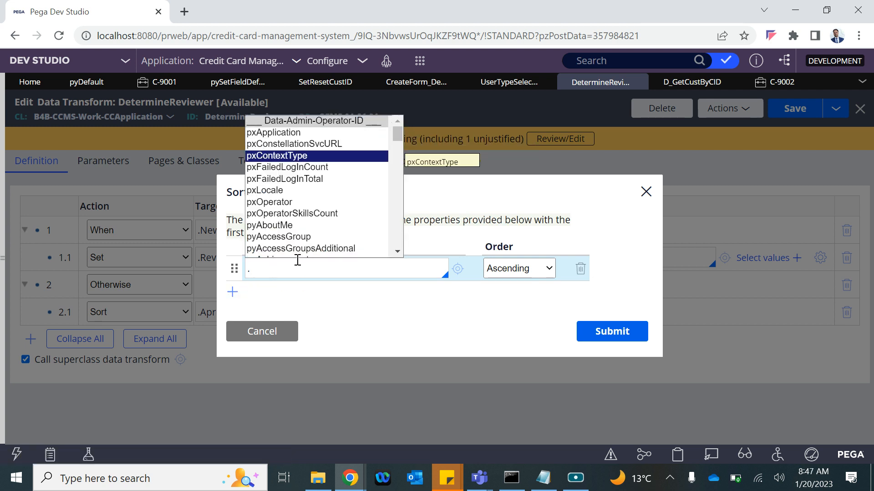
pyautogui.write('py')
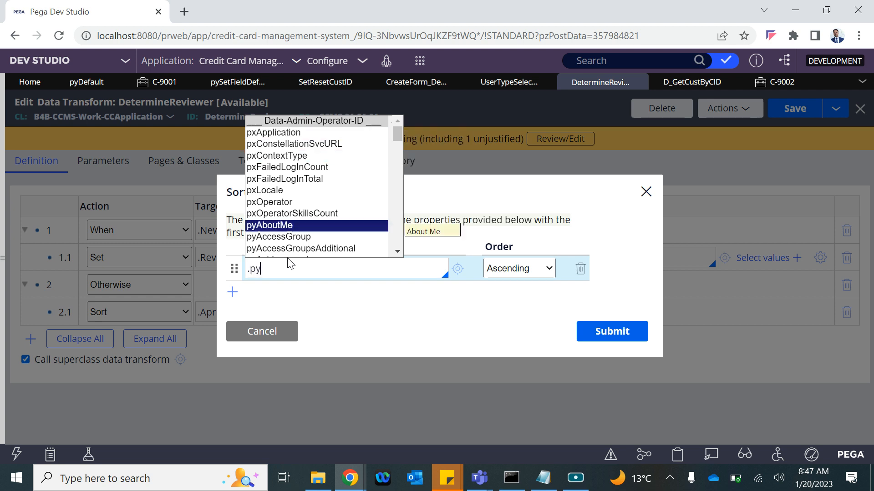
pyautogui.write('f')
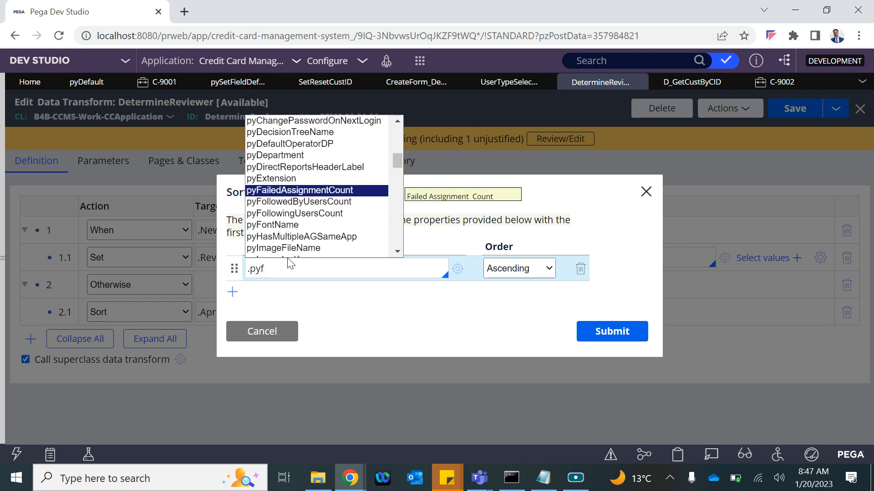
pyautogui.write('irs')
pyautogui.press('Down')
pyautogui.press('Down')
pyautogui.press('Down')
pyautogui.press('Down')
pyautogui.press('Down')
pyautogui.press('Down')
pyautogui.press('Down')
pyautogui.press('Down')
pyautogui.press('Down')
pyautogui.press('Down')
pyautogui.press('Down')
pyautogui.press('Down')
pyautogui.press('Down')
pyautogui.press('Down')
pyautogui.press('Down')
pyautogui.press('Down')
pyautogui.press('Down')
pyautogui.press('Down')
pyautogui.press('Down')
pyautogui.press('Down')
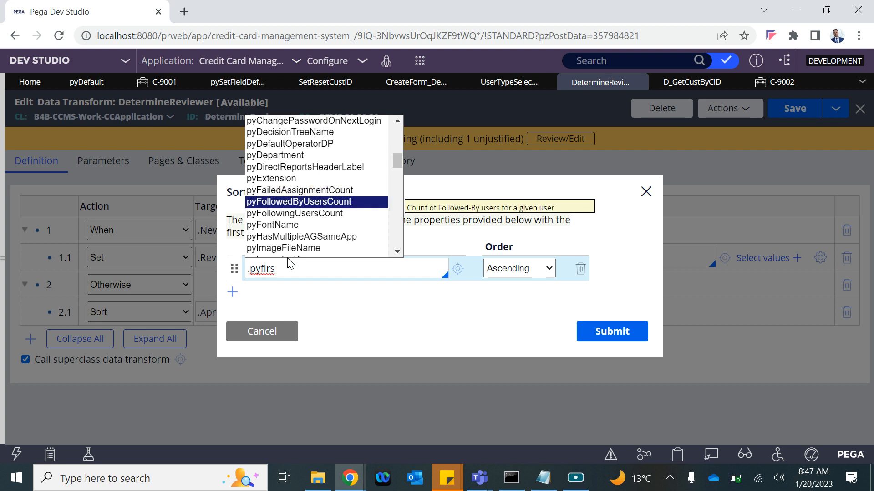
pyautogui.press('Down')
pyautogui.press('Down')
pyautogui.press('Down')
pyautogui.press('Down')
pyautogui.press('Down')
pyautogui.press('Down')
pyautogui.press('Down')
pyautogui.press('Down')
pyautogui.press('Down')
pyautogui.press('Down')
pyautogui.press('Down')
pyautogui.press('Down')
pyautogui.press('Down')
pyautogui.press('Down')
pyautogui.press('Down')
pyautogui.press('Down')
pyautogui.press('Down')
pyautogui.press('Down')
pyautogui.press('Down')
pyautogui.press('Down')
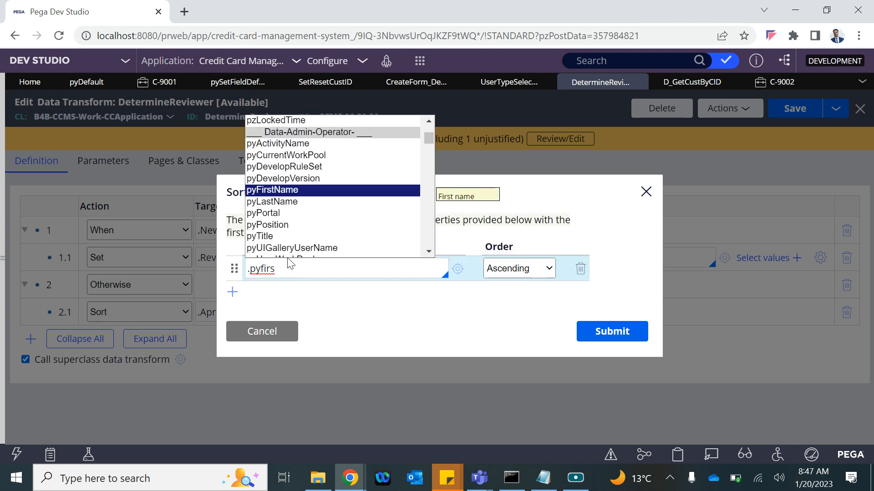
pyautogui.press('Return')
pyautogui.click(538, 272)
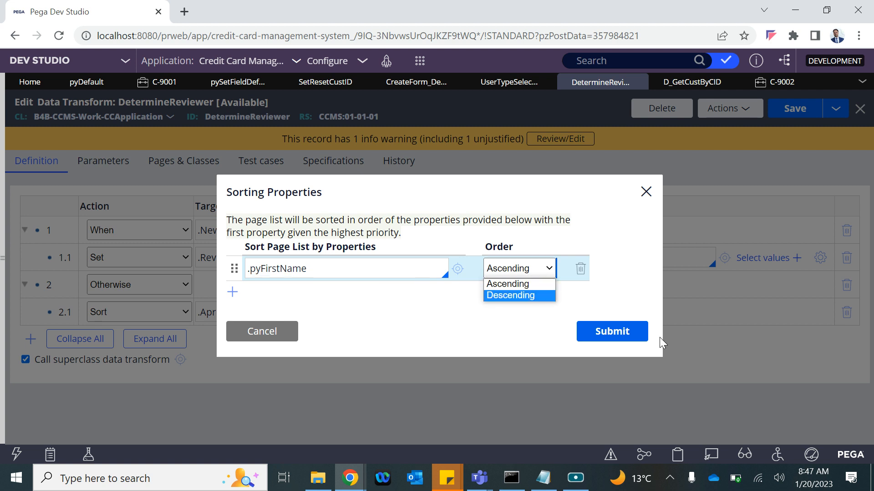
pyautogui.click(240, 333)
pyautogui.click(167, 318)
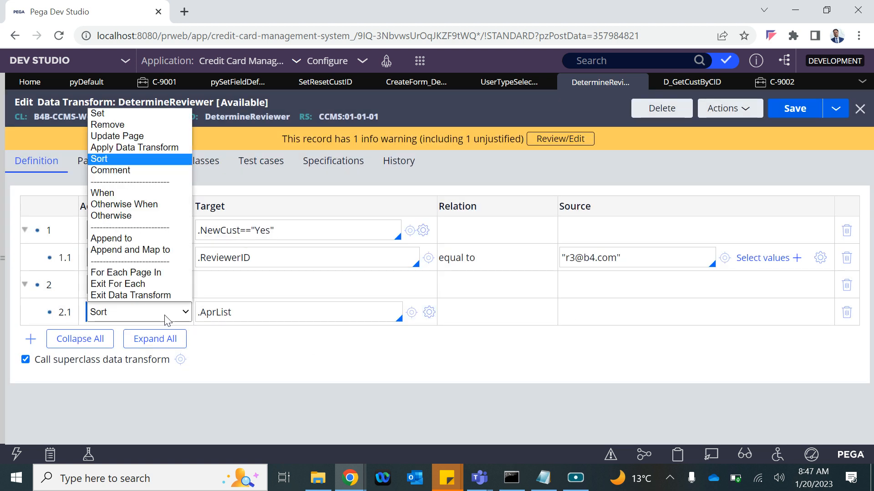
# Step: Make row 2.1 a When step and replace its .AprList target with .new
pyautogui.click(125, 171)
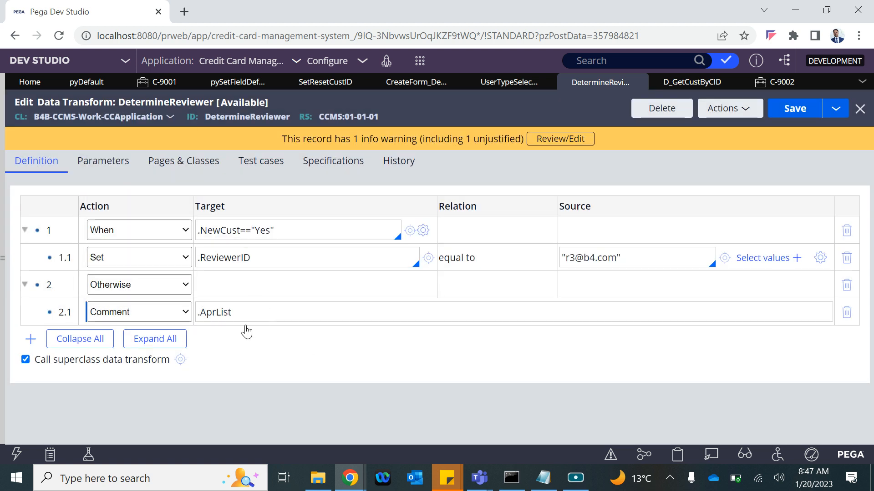
pyautogui.moveTo(232, 312); pyautogui.dragTo(190, 308)
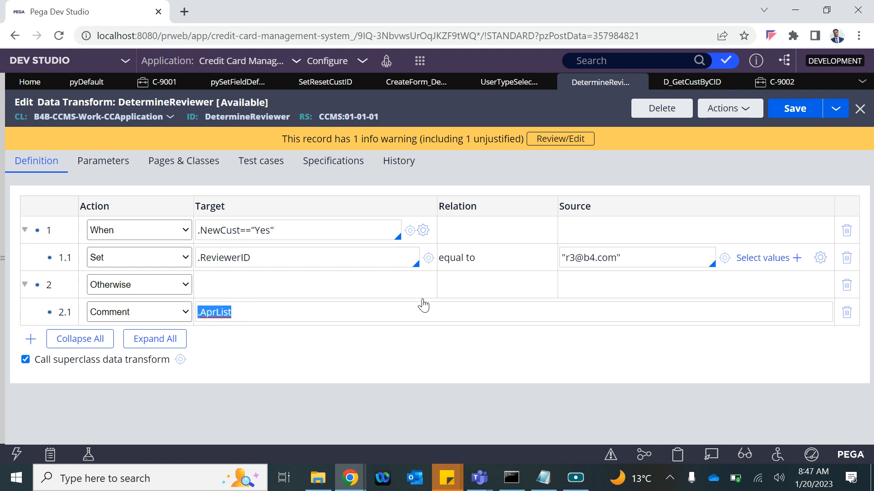
pyautogui.click(184, 313)
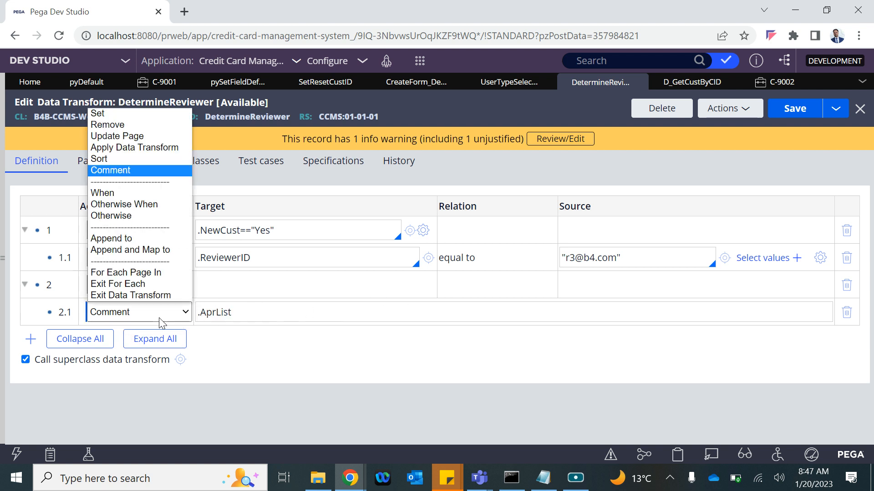
pyautogui.click(133, 197)
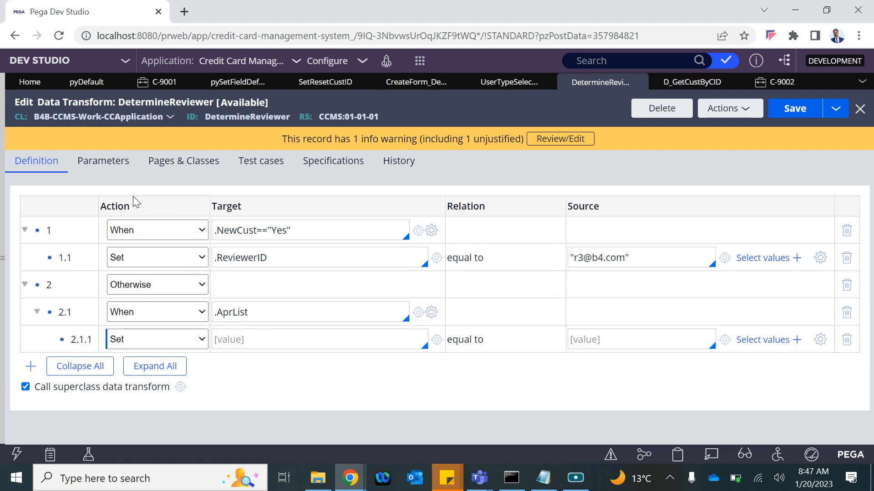
pyautogui.moveTo(247, 312); pyautogui.dragTo(197, 312)
pyautogui.press('BackSpace')
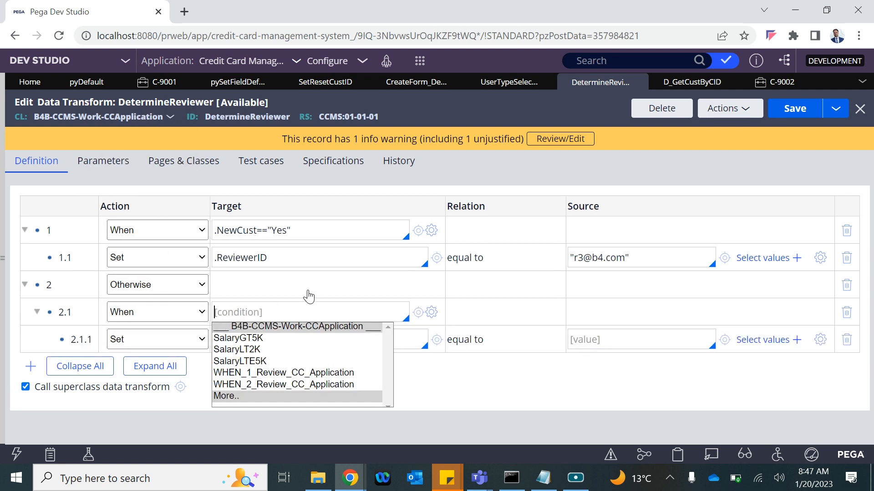
pyautogui.write('.')
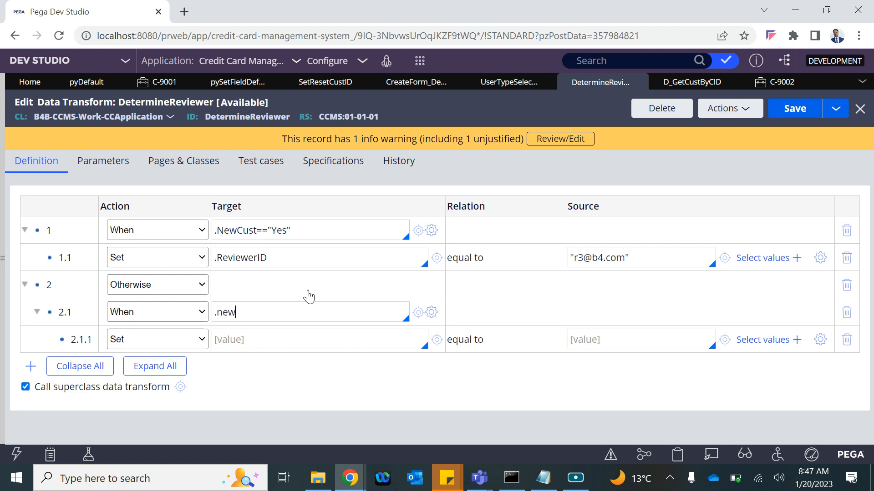
pyautogui.write('new')
# Step: Change row 2.1's action to Append to, triggering the child-row deletion warning
pyautogui.tripleClick(300, 234)
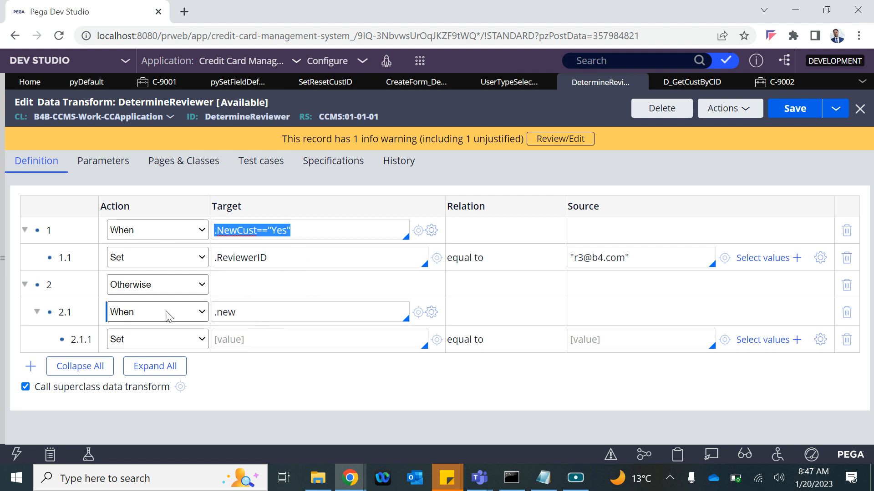
pyautogui.click(138, 314)
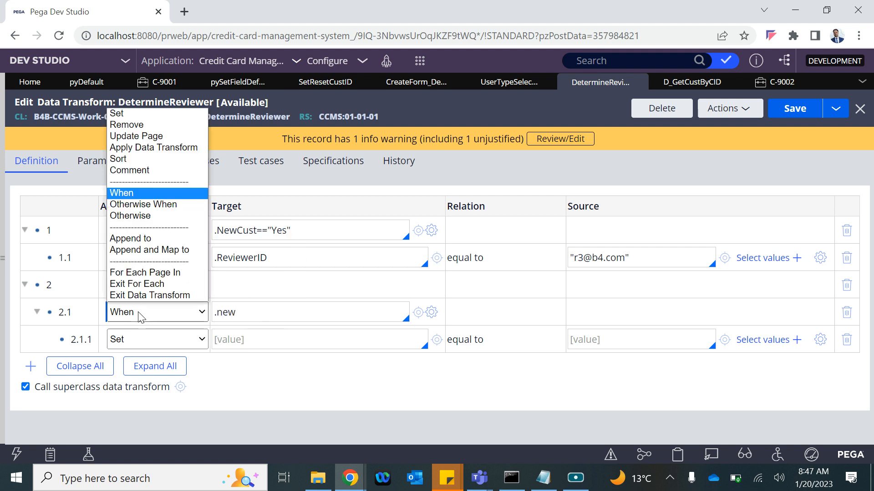
pyautogui.click(137, 239)
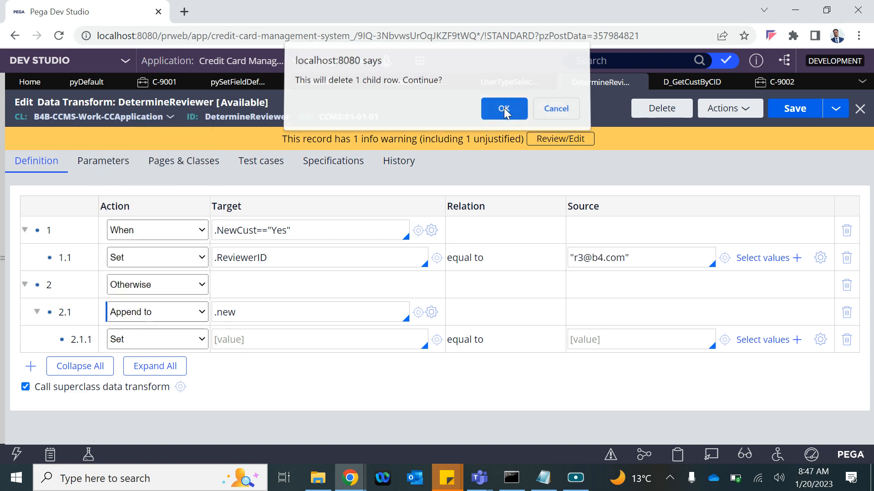
# Step: Confirm deleting the child row and set row 2.1's target to .AprList
pyautogui.click(503, 110)
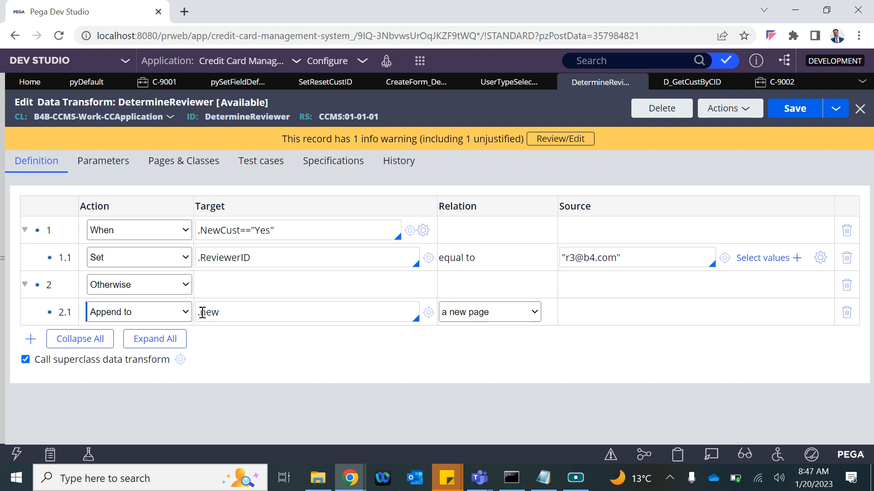
pyautogui.moveTo(218, 314); pyautogui.dragTo(202, 311)
pyautogui.press('BackSpace')
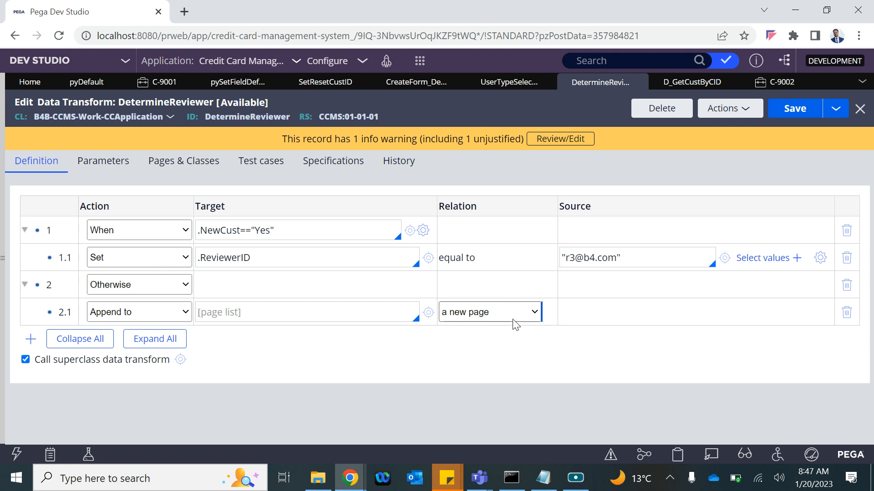
pyautogui.click(512, 317)
pyautogui.click(203, 316)
pyautogui.write('.')
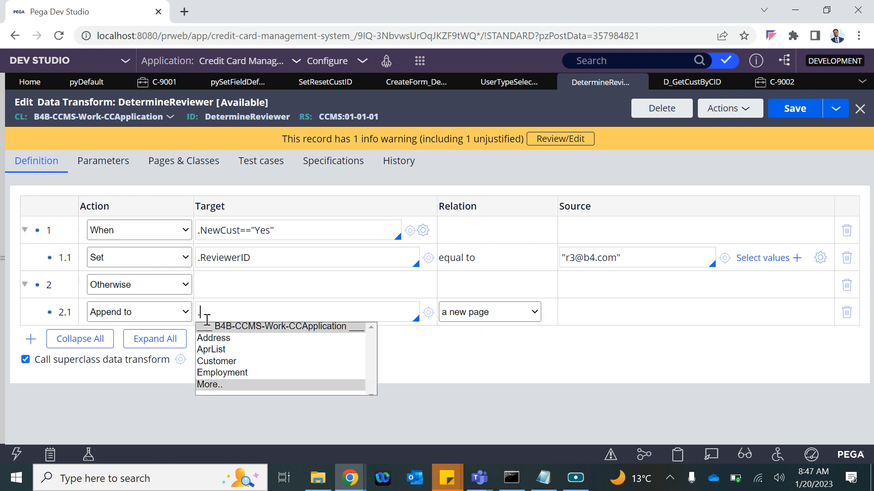
pyautogui.press('Down')
pyautogui.press('Down')
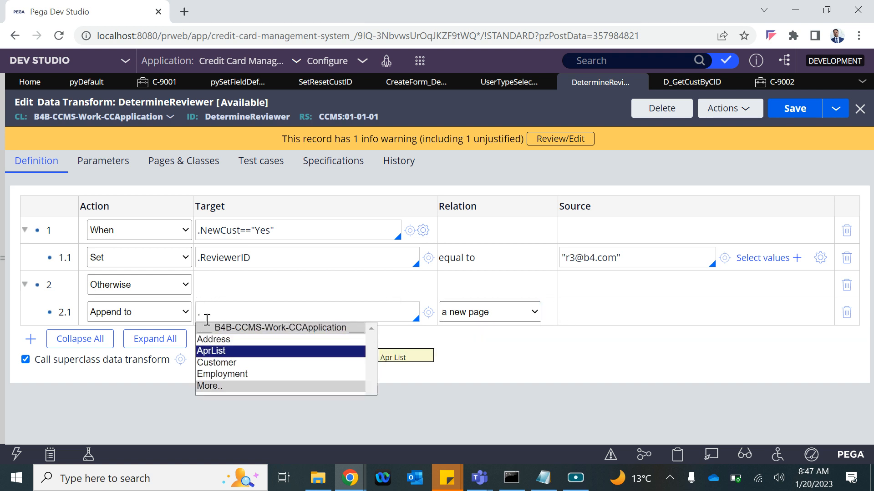
pyautogui.press('Return')
# Step: Try row 2.1's relation options: new page, existing page, current source page, each page in
pyautogui.click(514, 317)
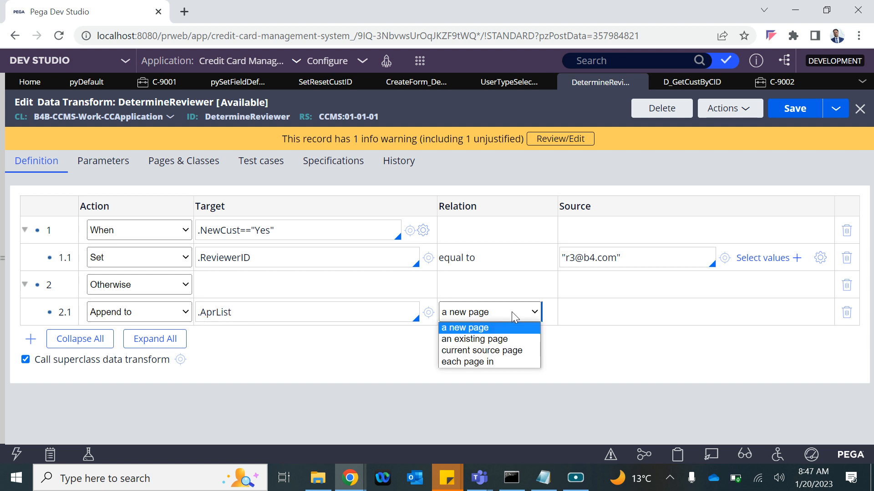
pyautogui.click(463, 330)
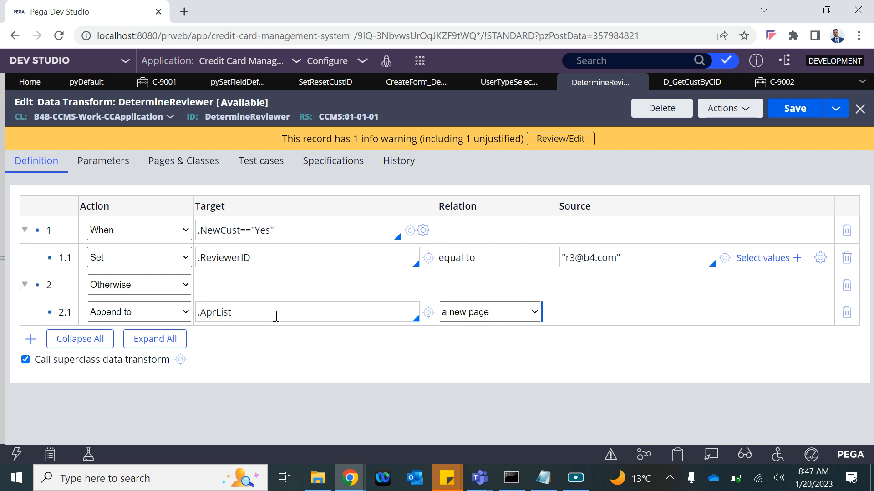
pyautogui.click(475, 317)
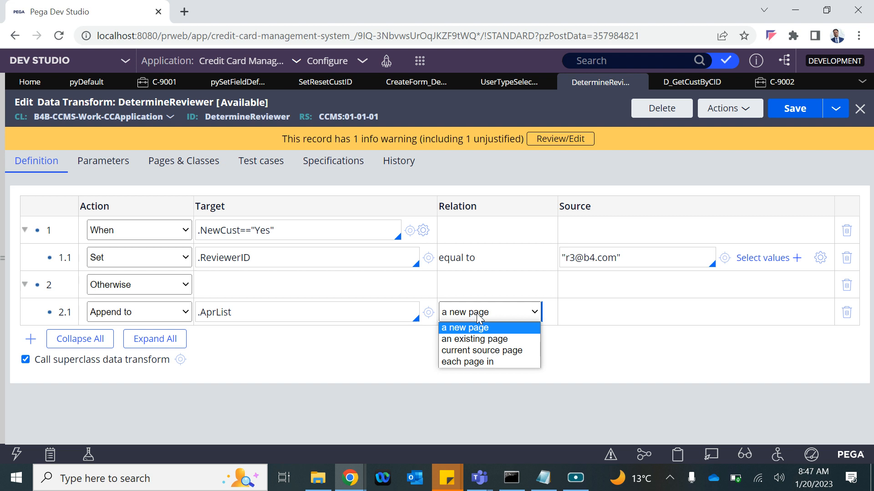
pyautogui.click(469, 344)
pyautogui.click(589, 311)
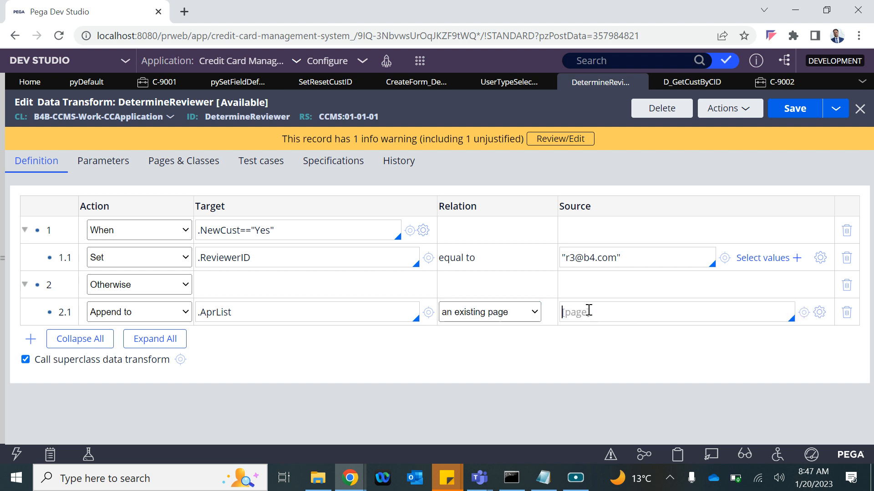
pyautogui.doubleClick(220, 312)
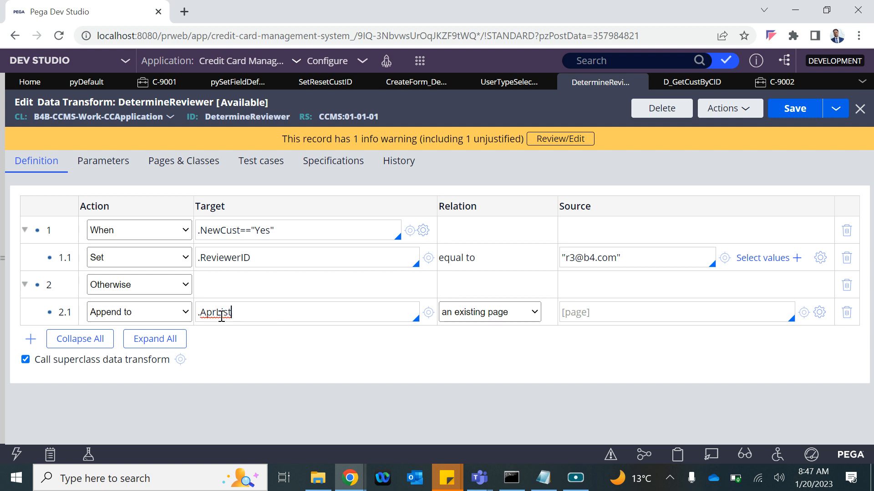
pyautogui.click(510, 313)
pyautogui.click(478, 350)
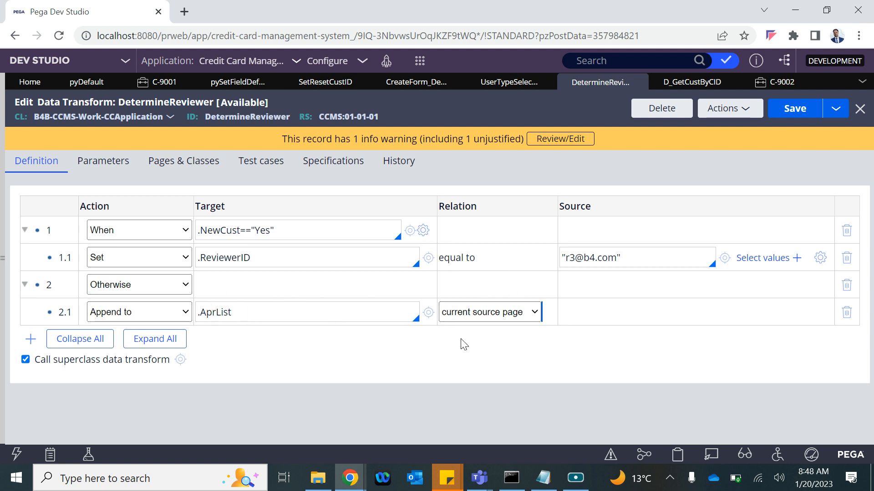
pyautogui.click(531, 313)
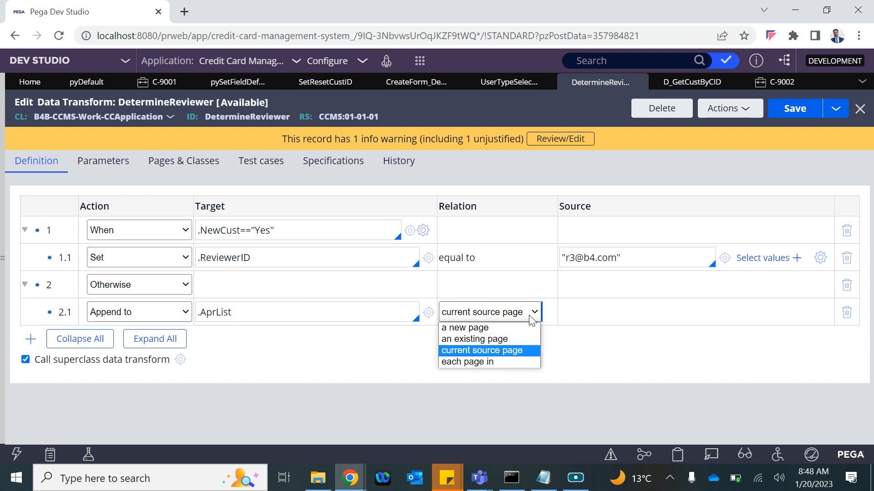
pyautogui.click(478, 362)
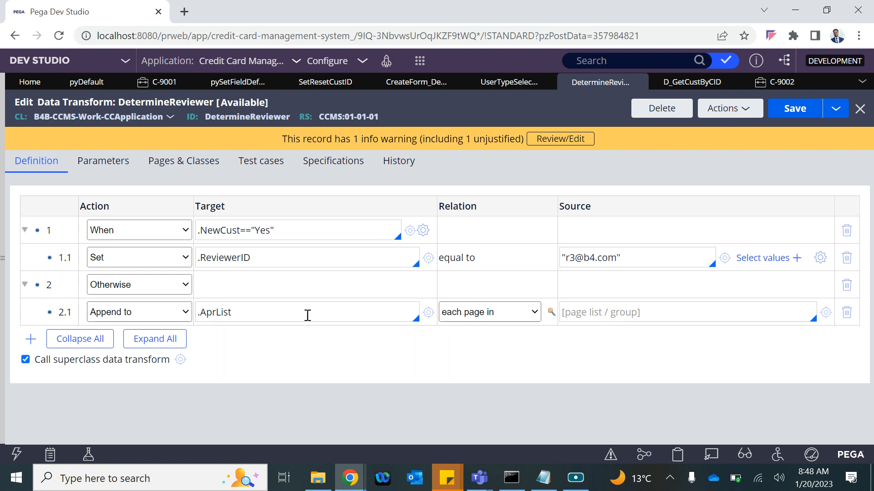
# Step: Change row 2.1 to Append and Map to with a new page relation, starting child row 2.1.1
pyautogui.click(157, 314)
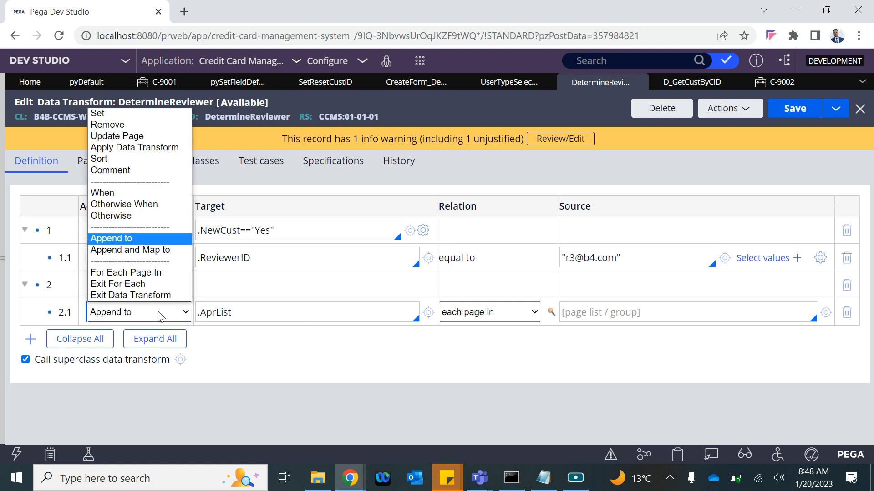
pyautogui.click(113, 250)
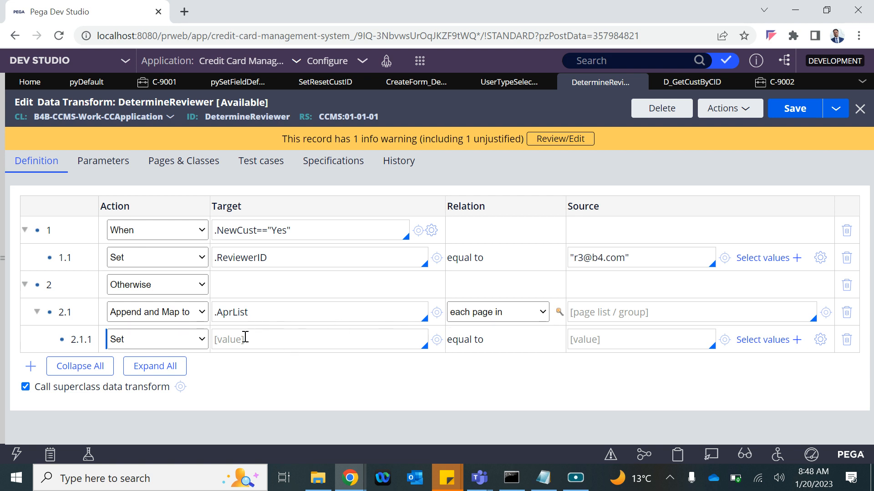
pyautogui.click(508, 319)
pyautogui.click(477, 329)
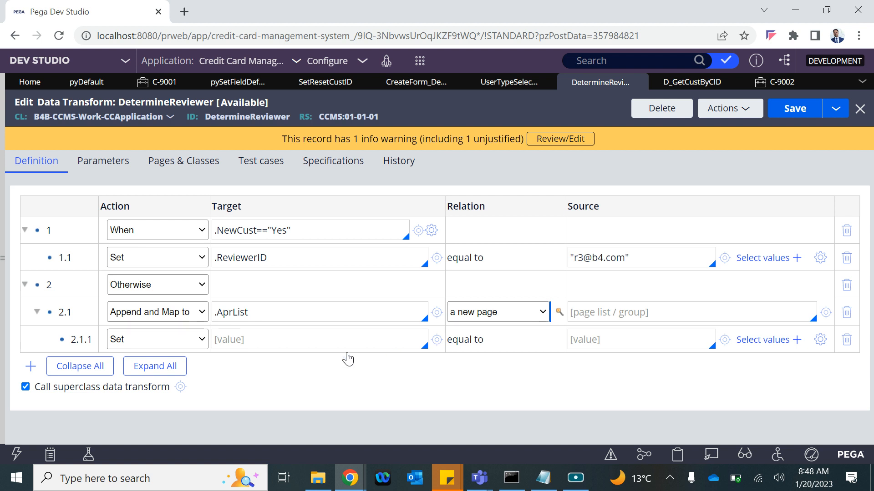
pyautogui.click(261, 342)
pyautogui.write('.')
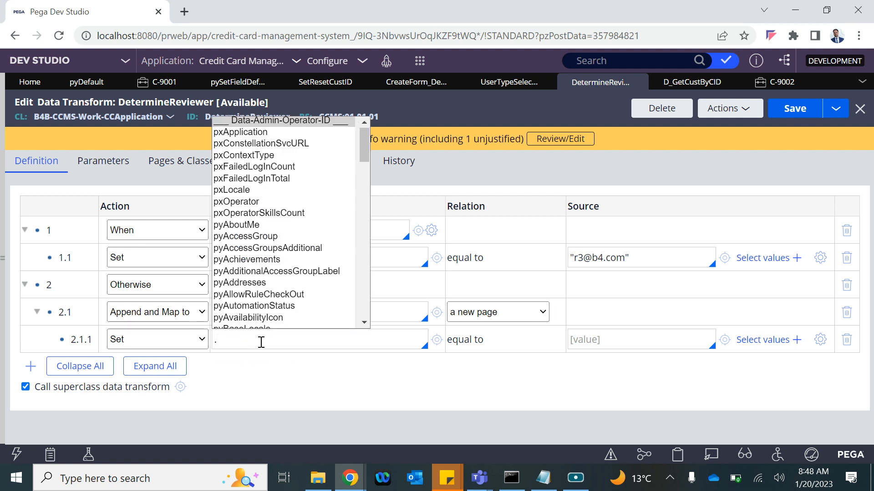
pyautogui.press('Down')
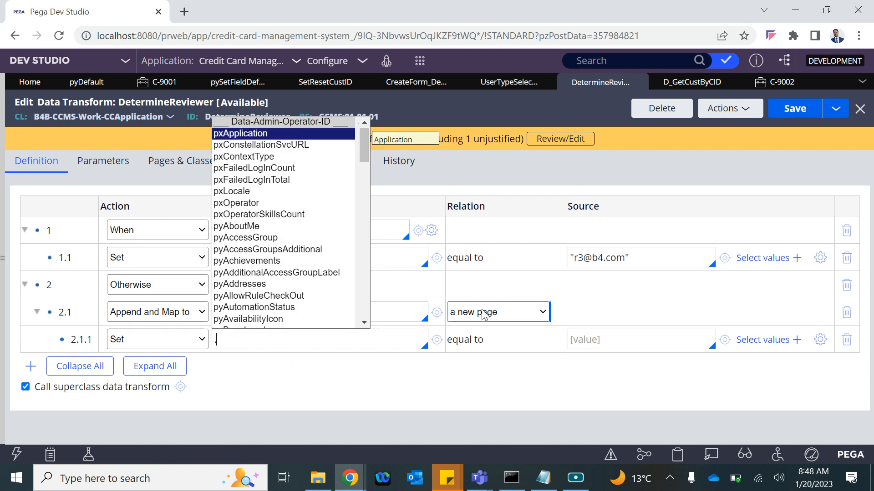
pyautogui.click(633, 341)
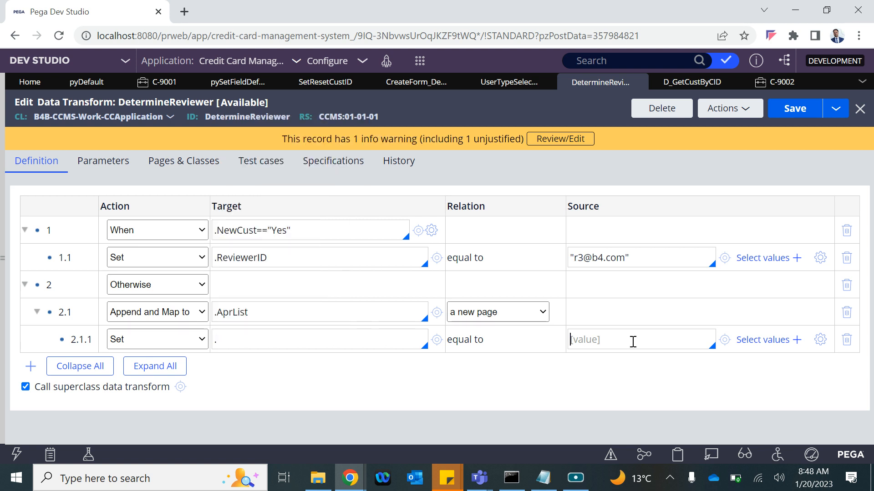
# Step: Set row 2.1's relation to current source page after cycling through the other options
pyautogui.click(491, 313)
pyautogui.click(484, 337)
pyautogui.click(484, 314)
pyautogui.click(469, 359)
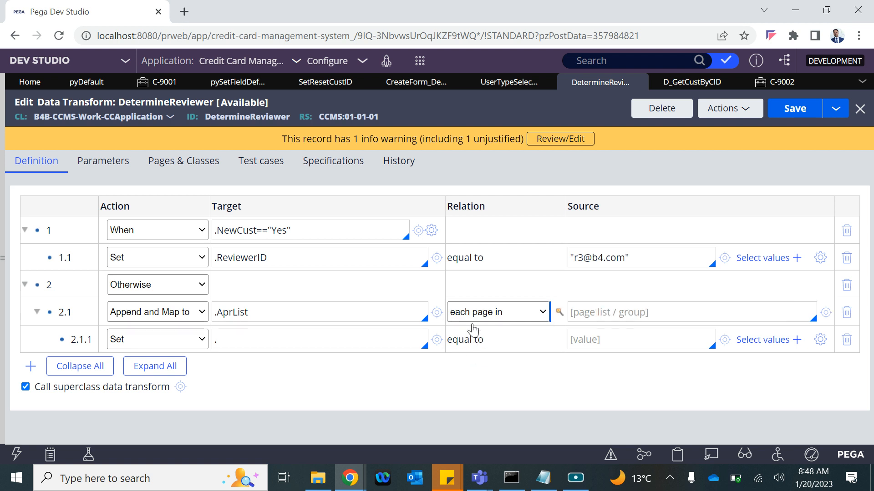
pyautogui.click(471, 319)
pyautogui.click(473, 349)
pyautogui.click(145, 314)
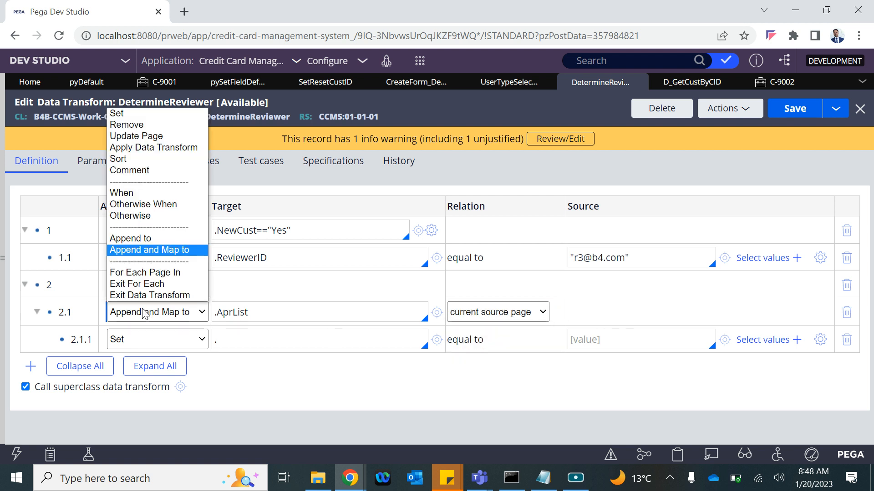
# Step: Make row 2.1 loop For Each Page In .AprList and set row 2.1.1's target to fullname
pyautogui.click(136, 273)
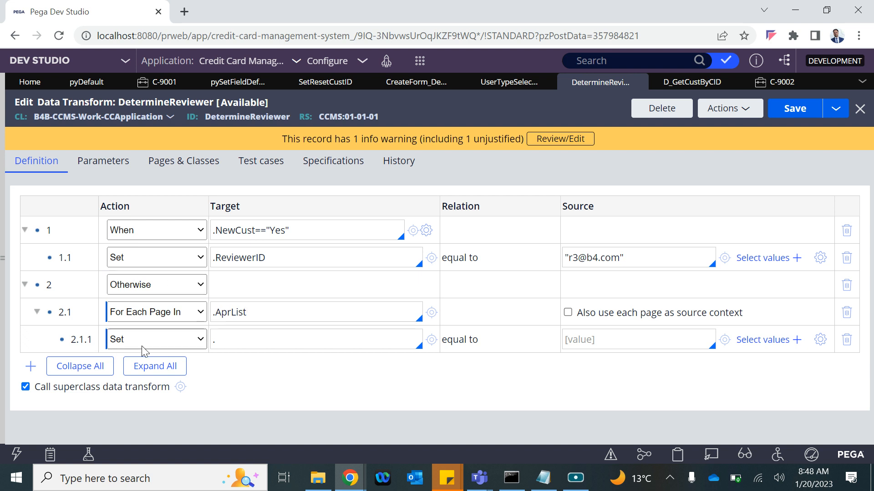
pyautogui.moveTo(266, 312); pyautogui.dragTo(214, 314)
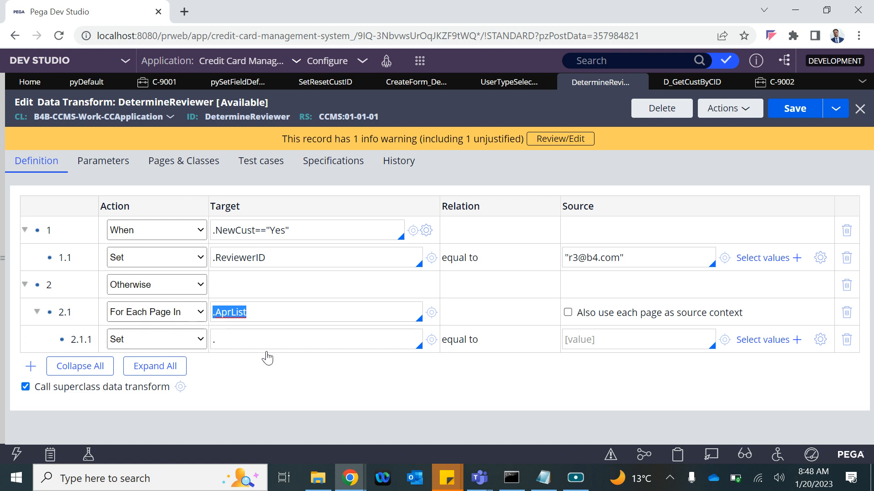
pyautogui.click(268, 310)
pyautogui.click(236, 333)
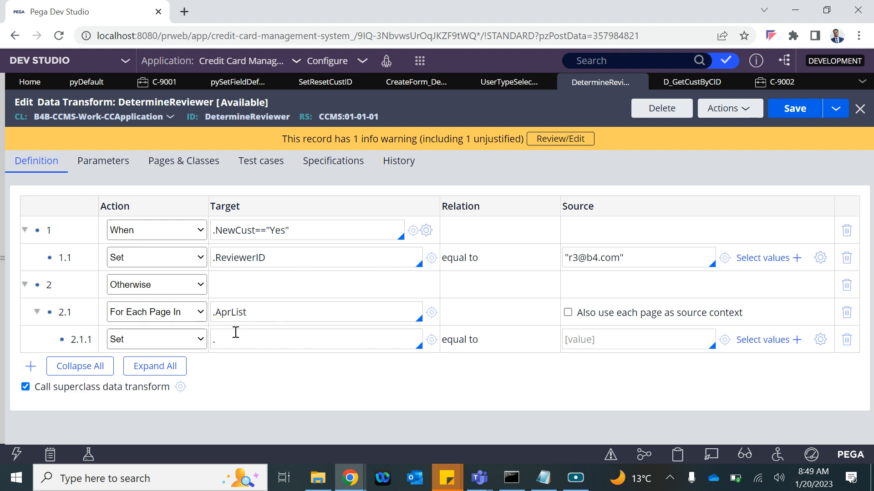
pyautogui.doubleClick(236, 333)
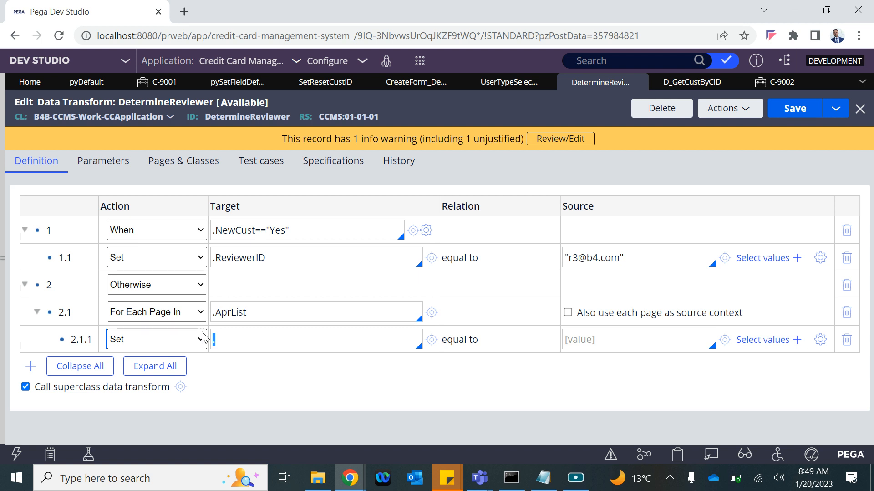
pyautogui.write('fullname')
pyautogui.click(576, 368)
# Step: Enter 'firstname+ last name' as row 2.1.1's source, adding the missing 'l'
pyautogui.click(619, 330)
pyautogui.write('finrs')
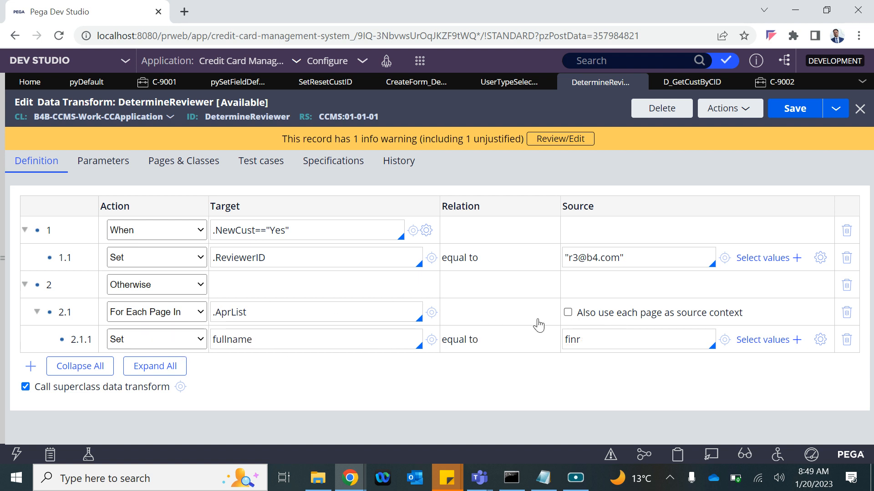
pyautogui.write('rstname+ ast ')
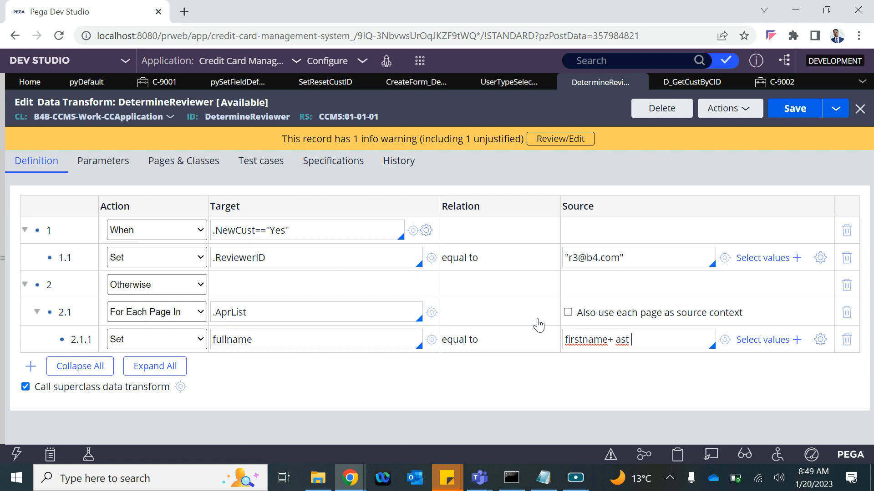
pyautogui.write('name')
pyautogui.click(618, 340)
pyautogui.write('l')
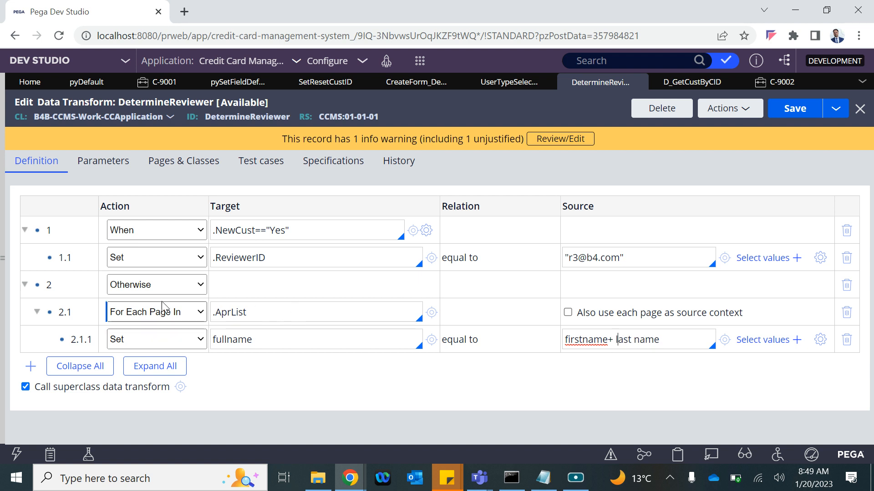
pyautogui.click(128, 314)
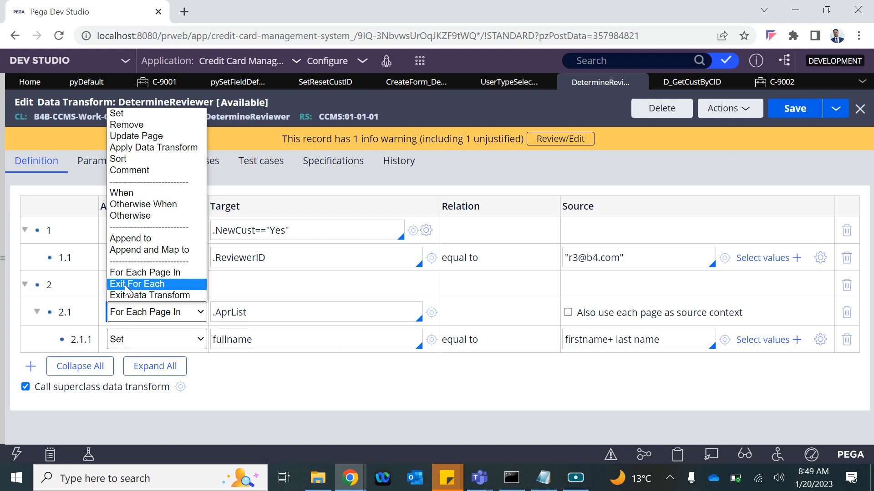
# Step: Add a new Exit For Each step below the fullname step in the loop
pyautogui.click(249, 356)
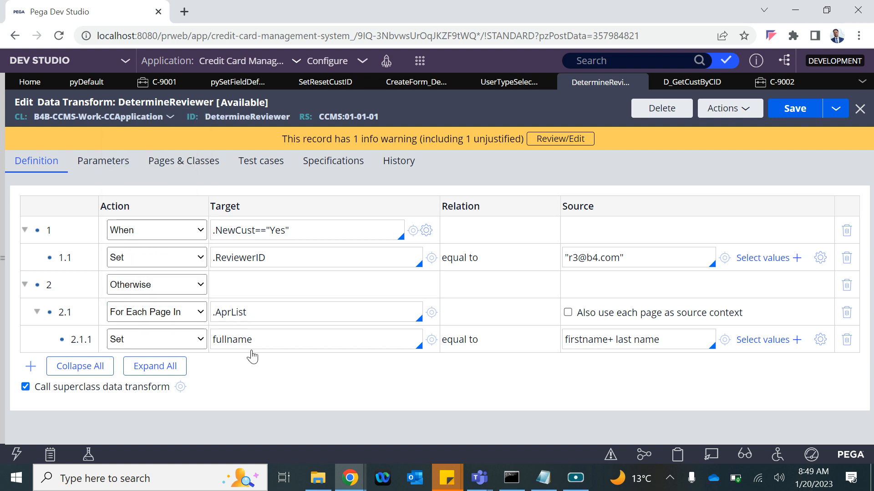
pyautogui.moveTo(255, 309); pyautogui.dragTo(218, 315)
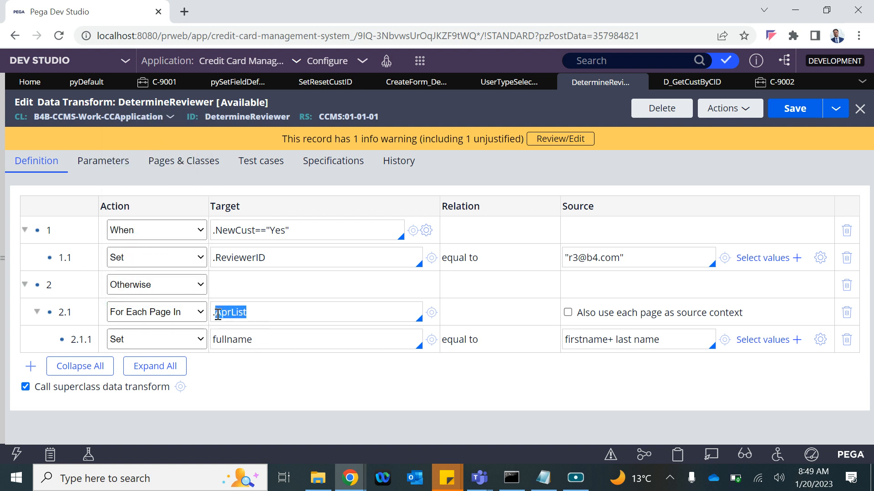
pyautogui.moveTo(253, 341); pyautogui.dragTo(214, 342)
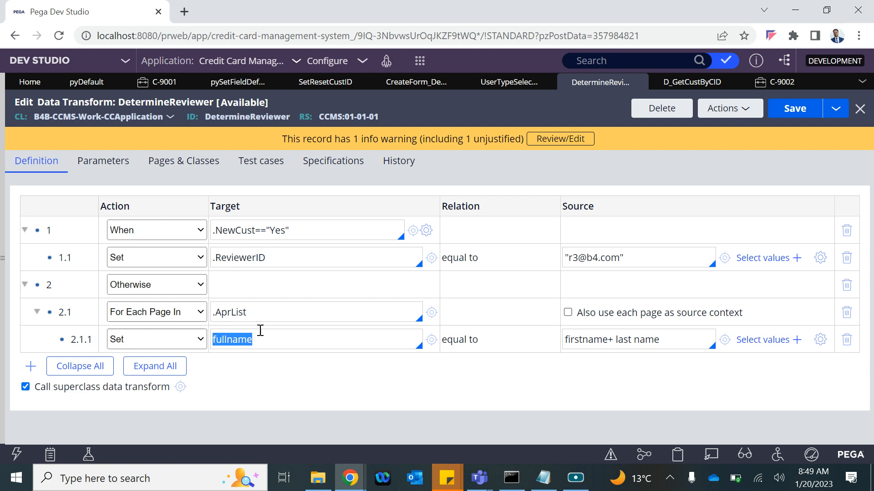
pyautogui.press('Return')
pyautogui.click(146, 366)
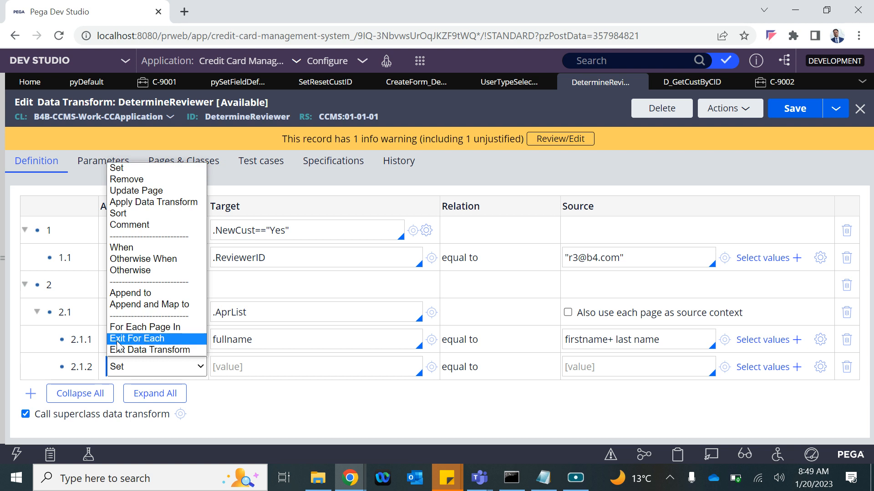
pyautogui.click(137, 340)
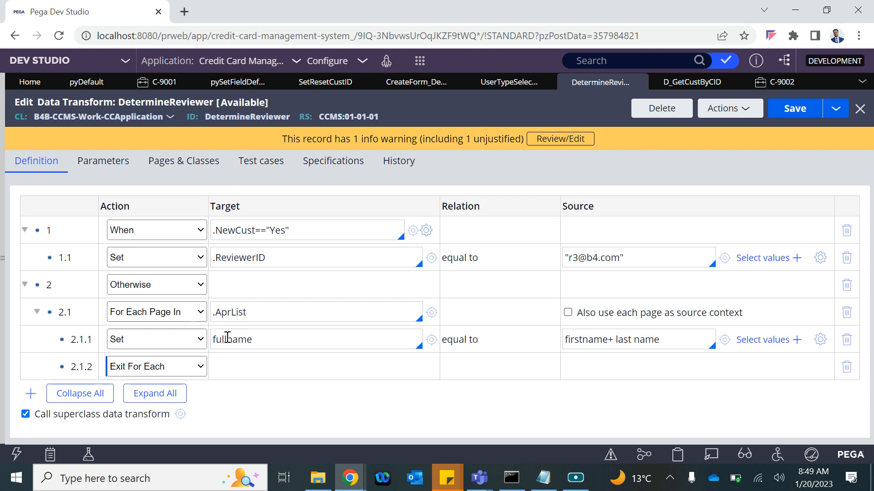
pyautogui.click(264, 338)
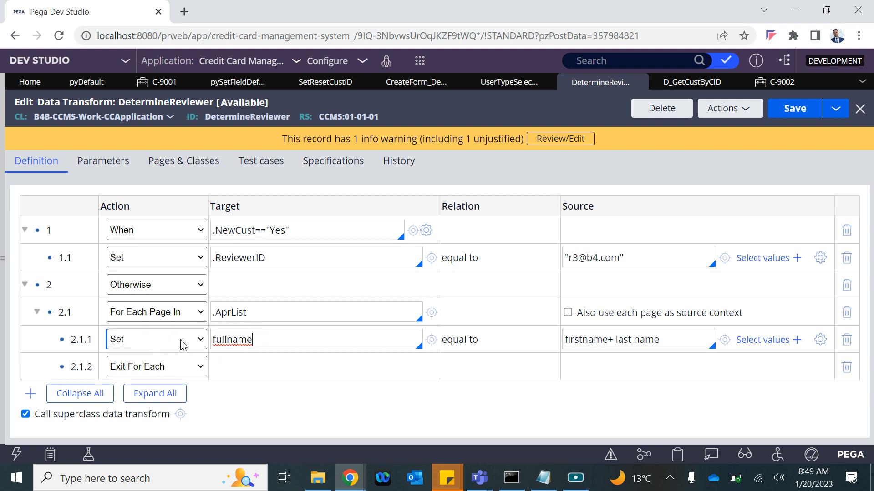
# Step: Turn the fullname step into a When condition on name==mahsh
pyautogui.click(153, 341)
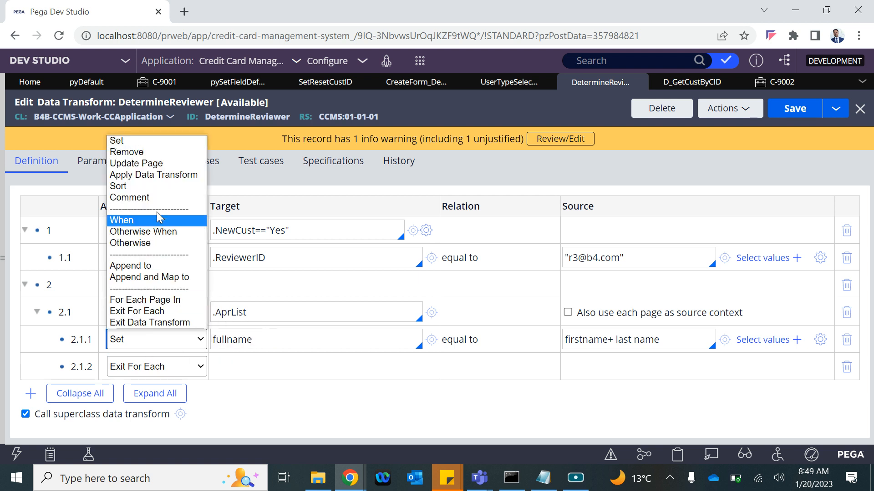
pyautogui.click(133, 221)
pyautogui.moveTo(267, 340); pyautogui.dragTo(224, 337)
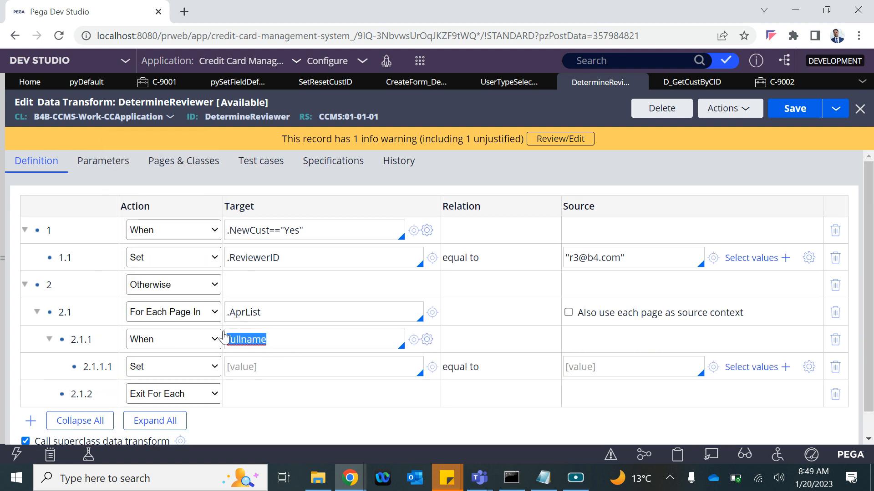
pyautogui.write('name==mah')
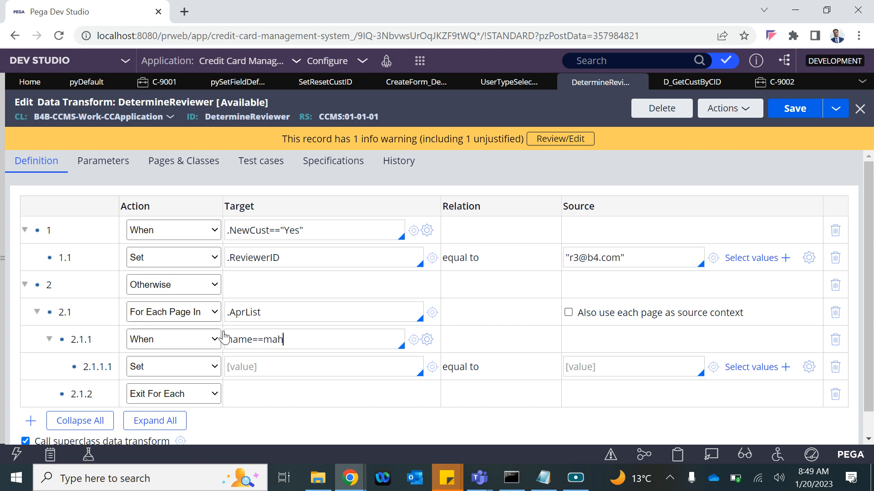
pyautogui.write('sh')
# Step: Make the condition's child step Exit For Each and delete the extra step 2.1.2
pyautogui.click(186, 367)
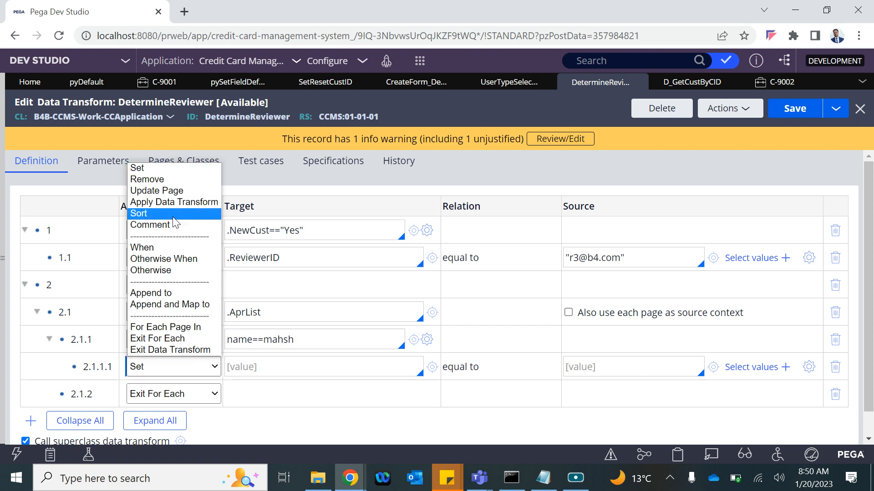
pyautogui.click(163, 328)
pyautogui.click(176, 367)
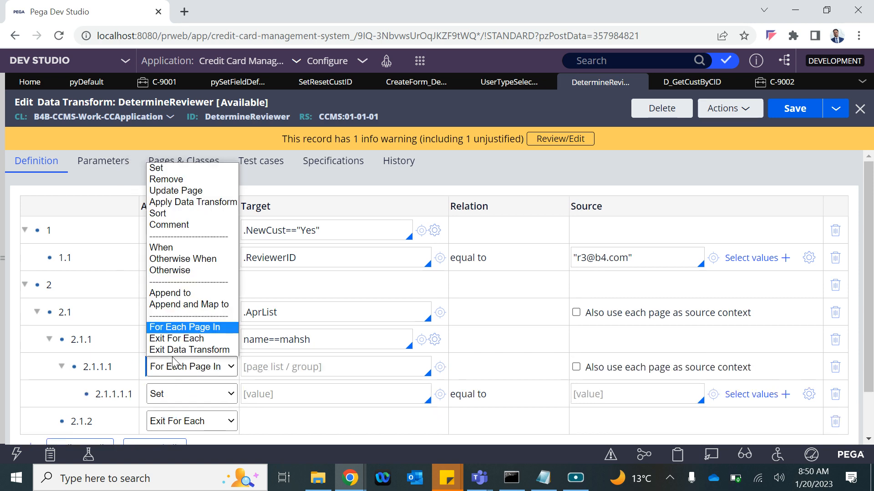
pyautogui.click(175, 341)
pyautogui.click(502, 113)
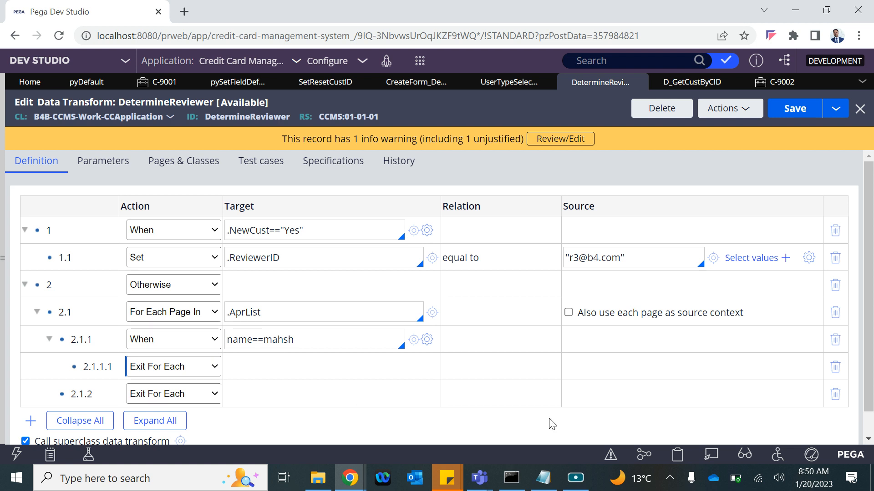
pyautogui.click(834, 394)
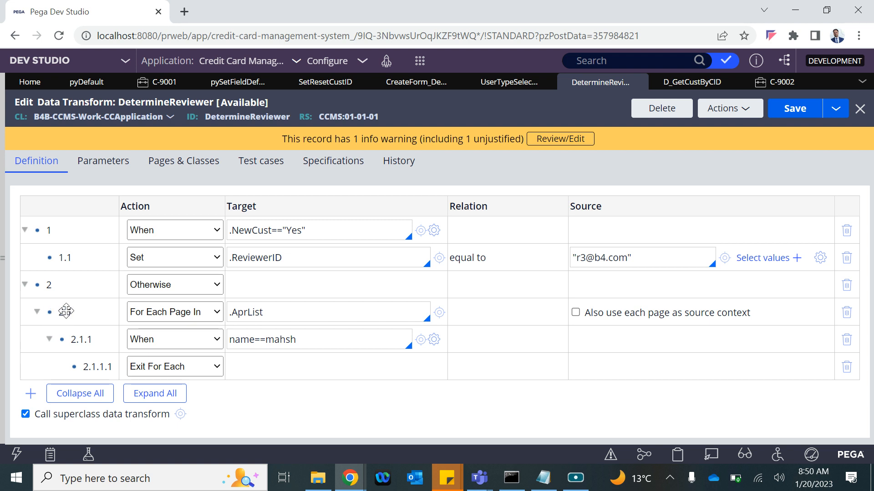
# Step: Correct the condition to name==mahesh and set its child step to Exit Data Transform
pyautogui.click(287, 340)
pyautogui.write('e')
pyautogui.click(156, 368)
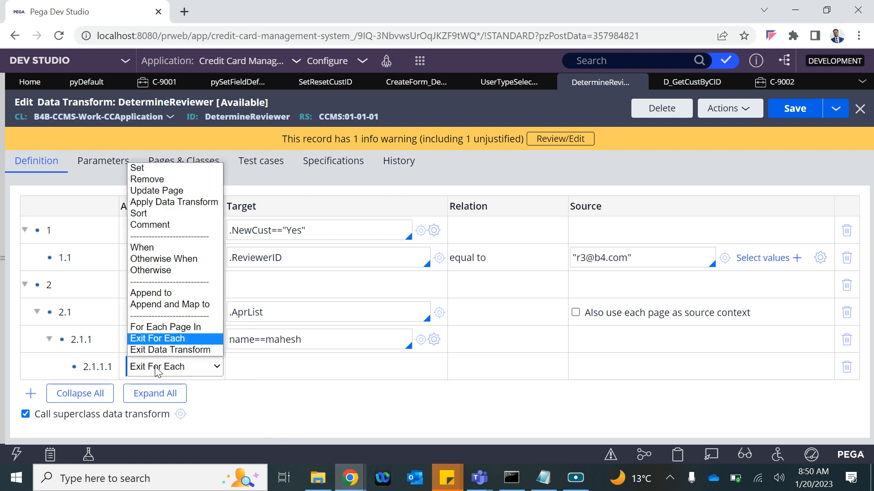
pyautogui.click(151, 348)
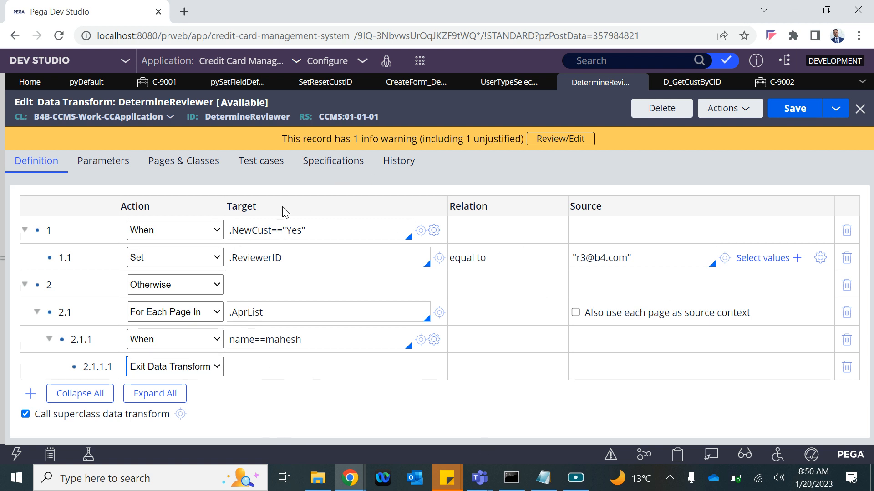
pyautogui.click(134, 367)
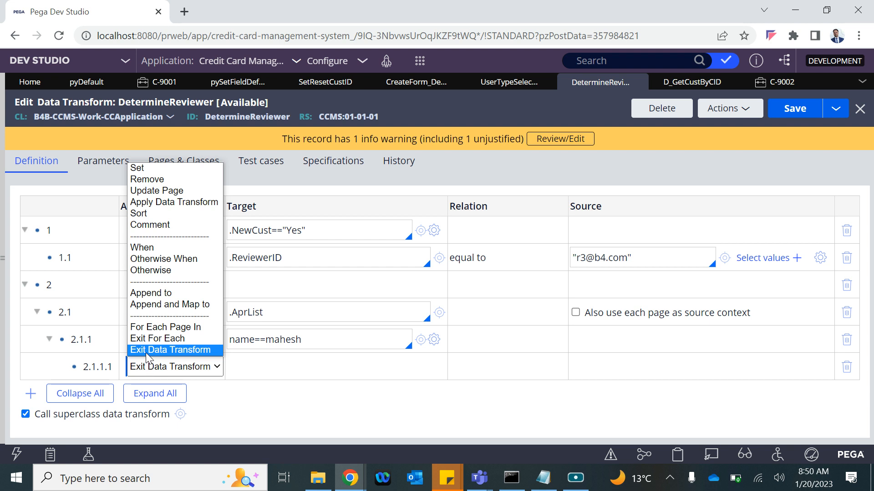
pyautogui.click(145, 351)
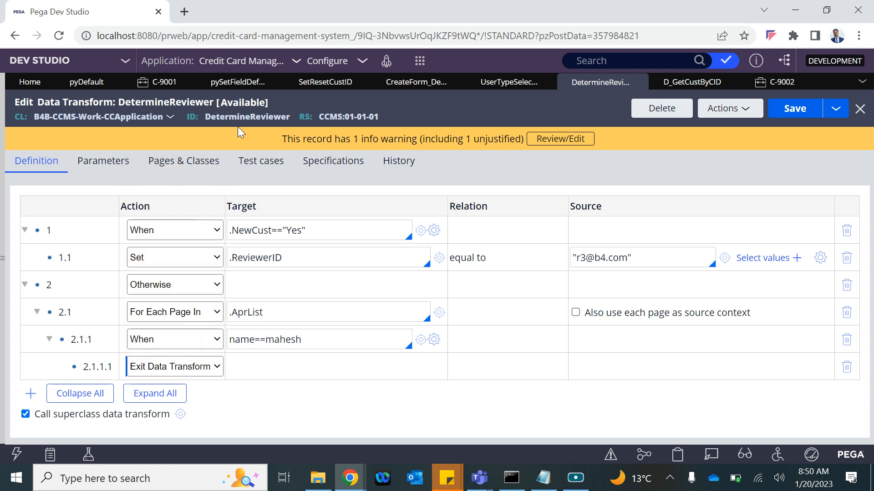
# Step: Review the first step's action choices, leaving it as When
pyautogui.click(152, 227)
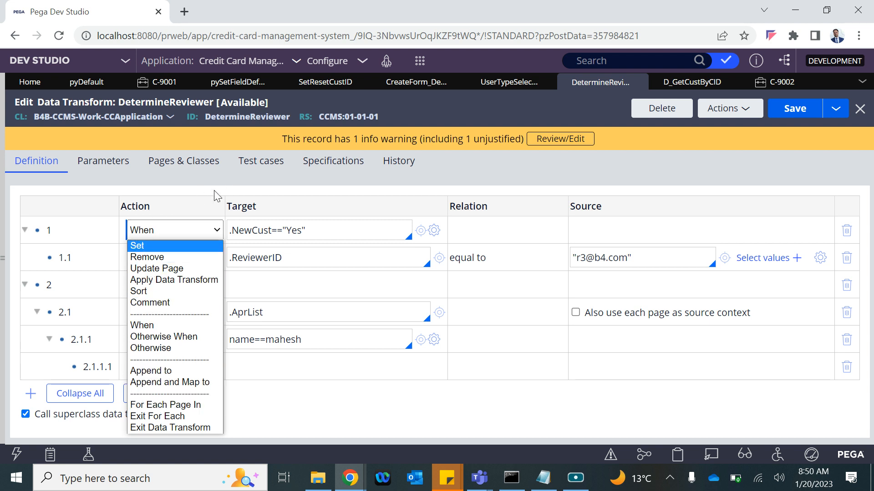
pyautogui.click(177, 179)
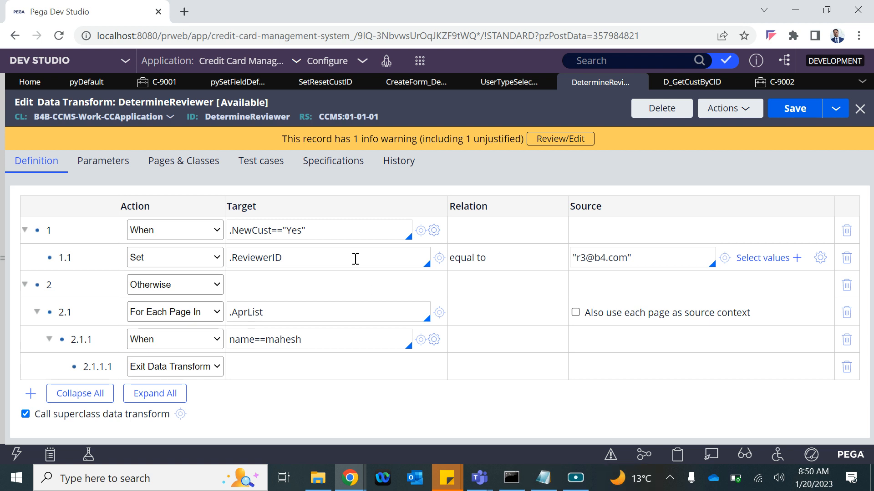
pyautogui.click(202, 231)
pyautogui.click(202, 231)
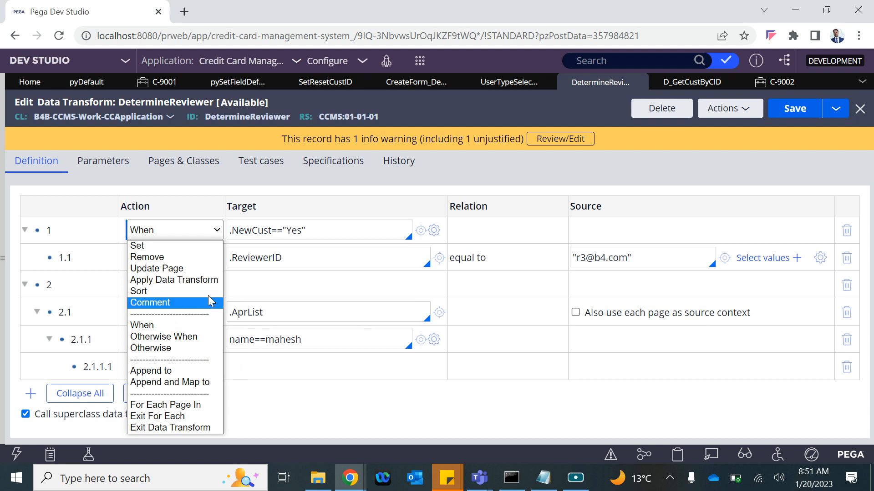
pyautogui.click(336, 291)
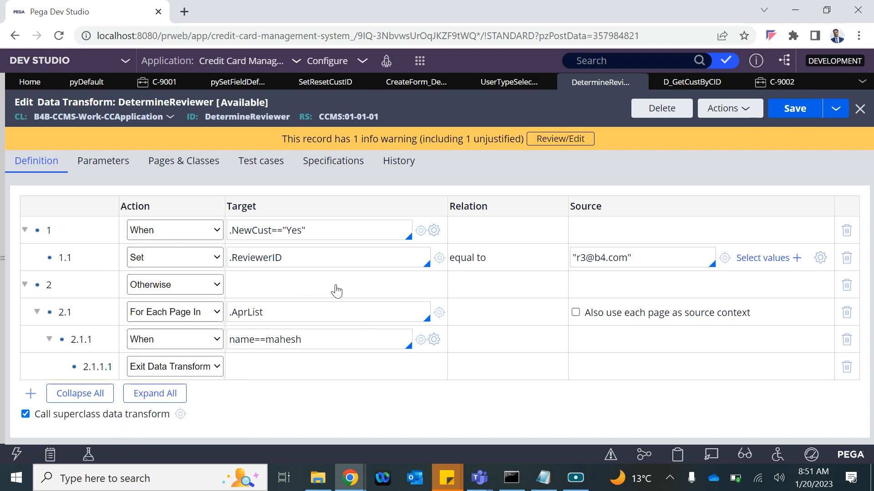
pyautogui.click(688, 84)
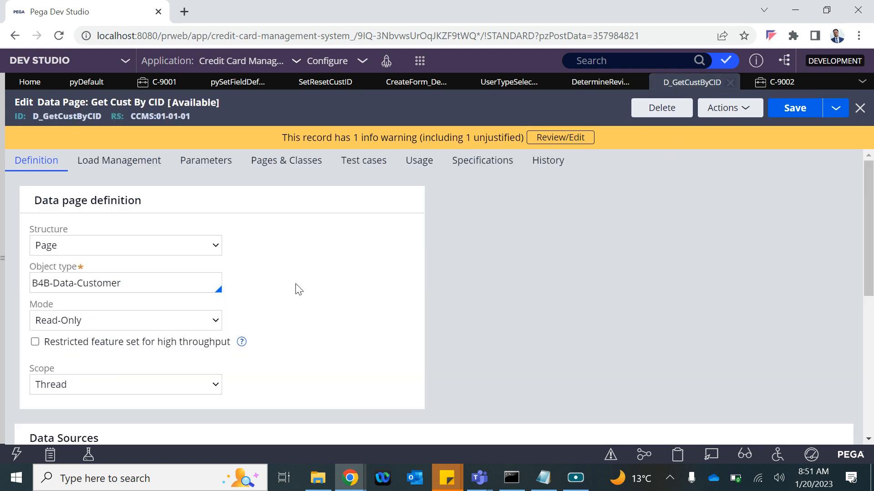
pyautogui.click(580, 86)
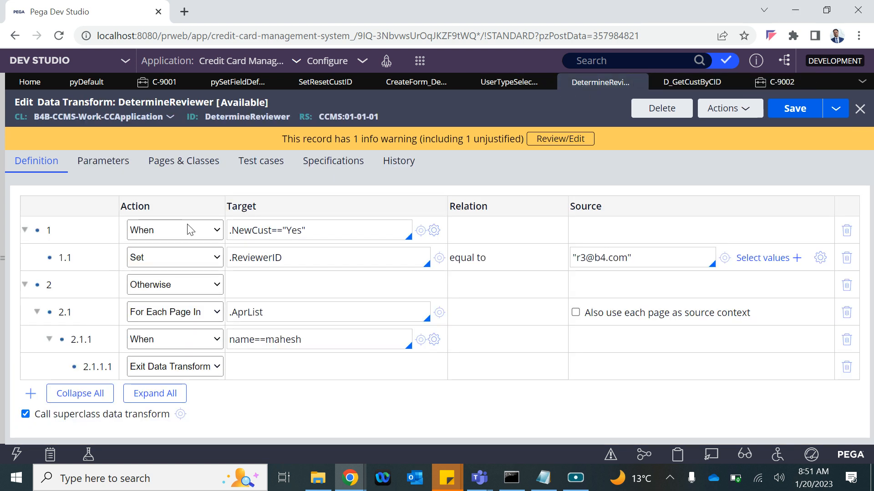
pyautogui.click(701, 85)
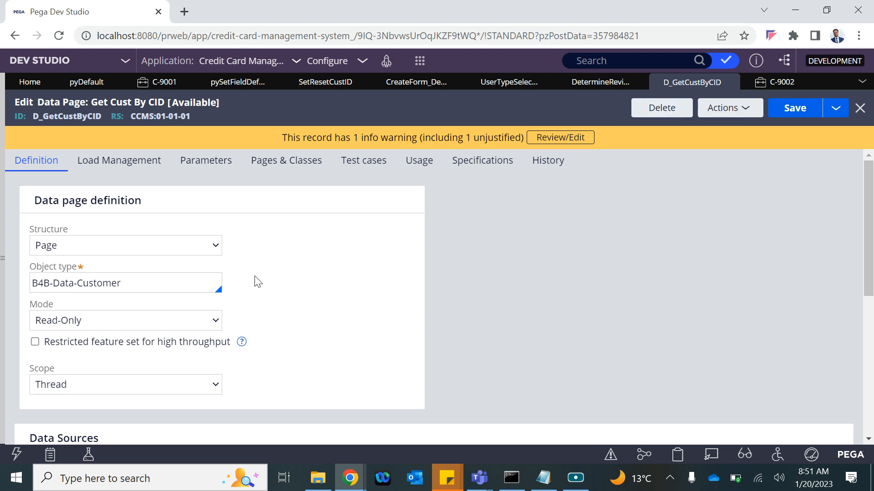
pyautogui.click(580, 90)
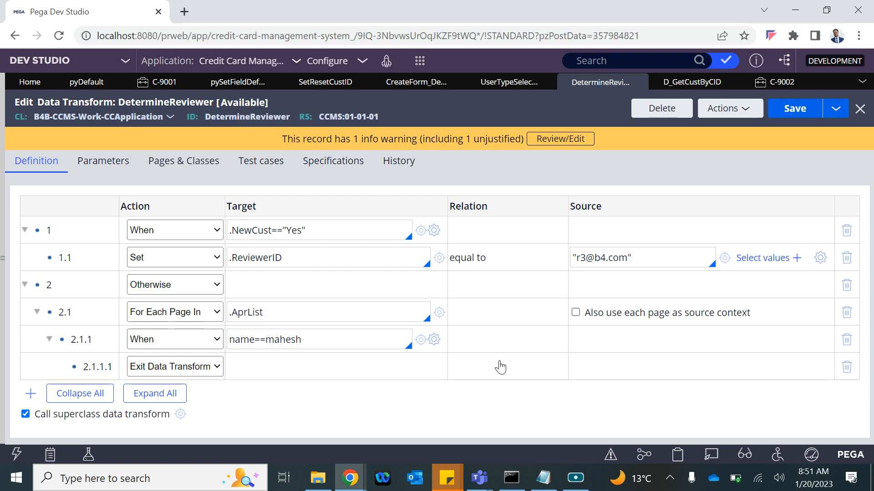
pyautogui.click(575, 477)
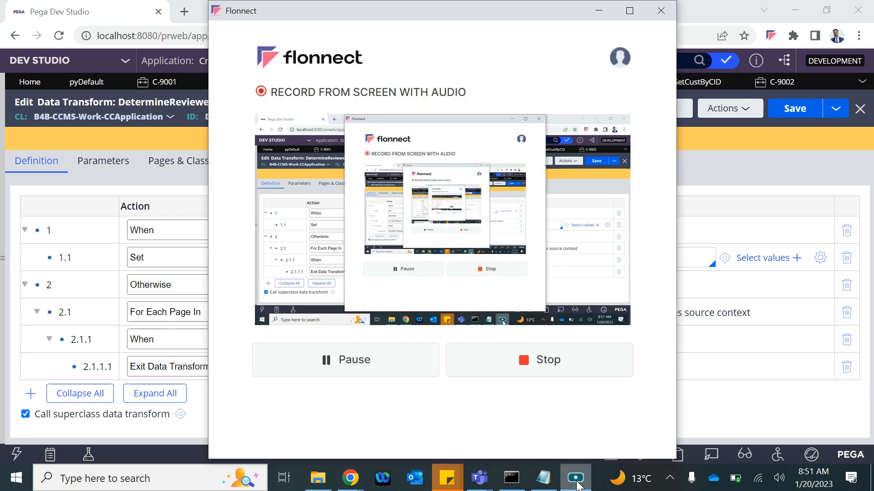